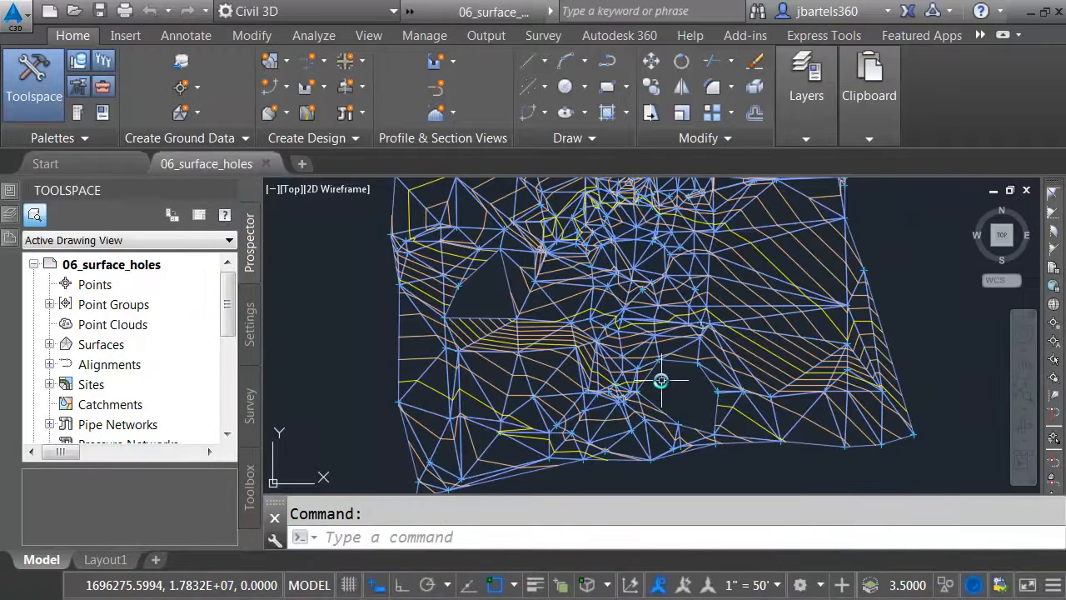
- Add a surface line across the smaller four-sided hole in the EXTP surface, from its west vertex to its southeast corner
scroll(654, 385, up, 5)
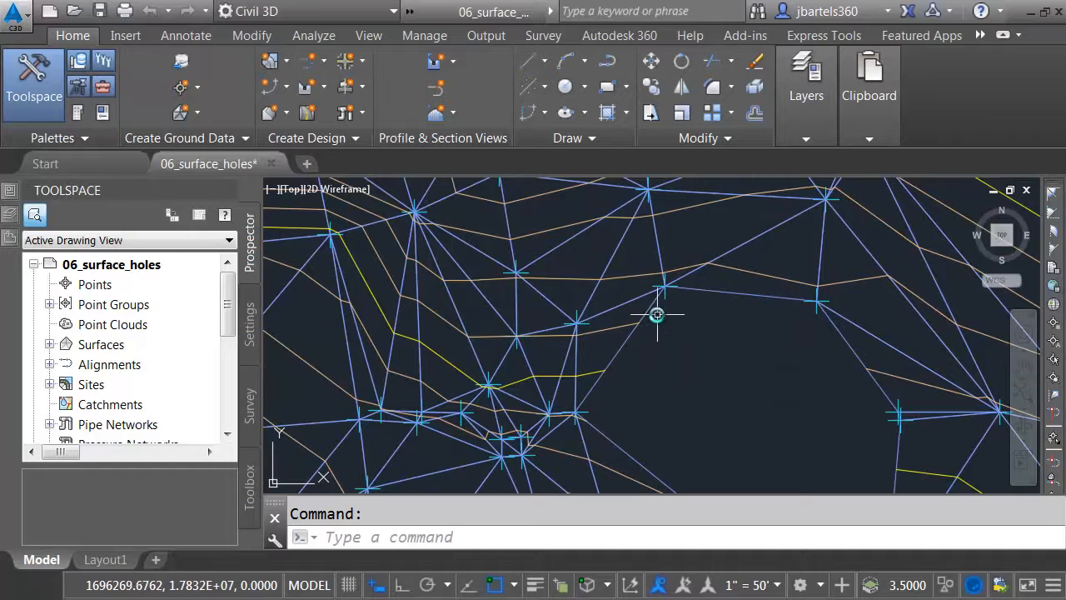
scroll(672, 367, down, 3)
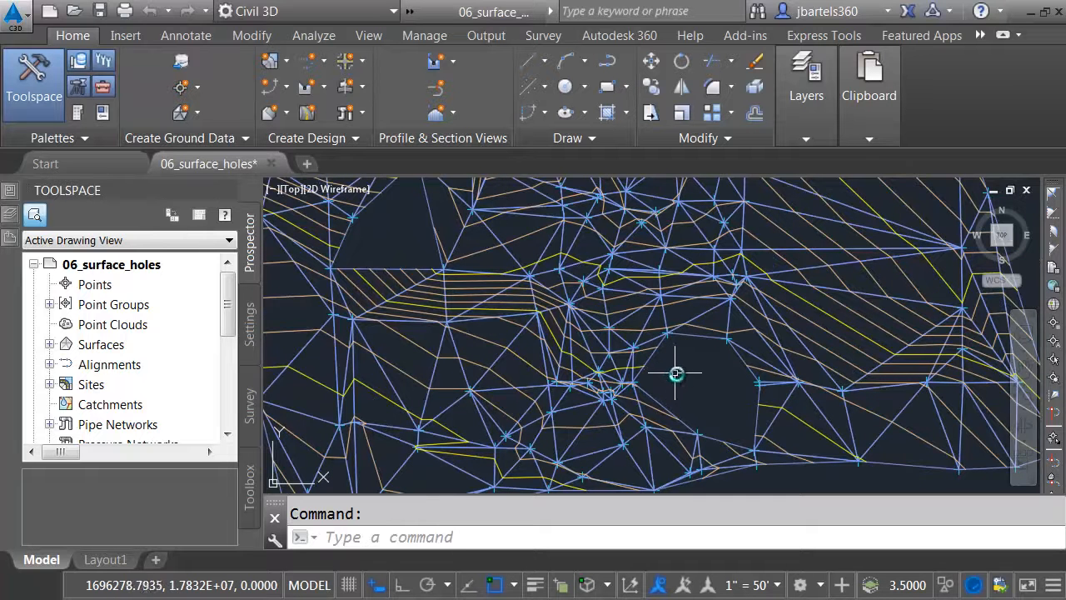
middle_drag(385, 239, 483, 316)
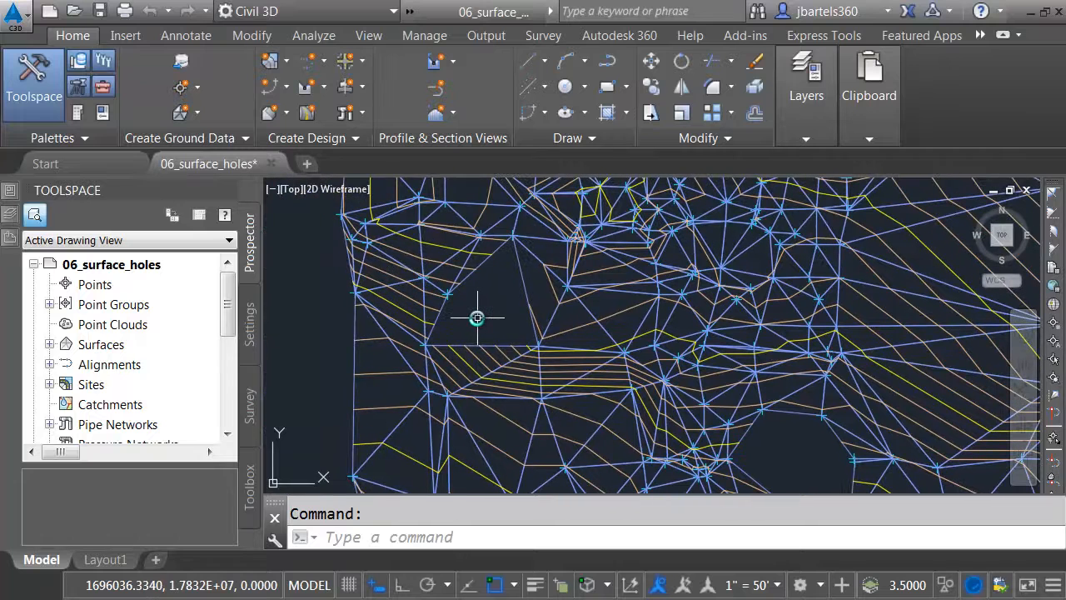
scroll(470, 302, up, 3)
middle_drag(485, 307, 535, 364)
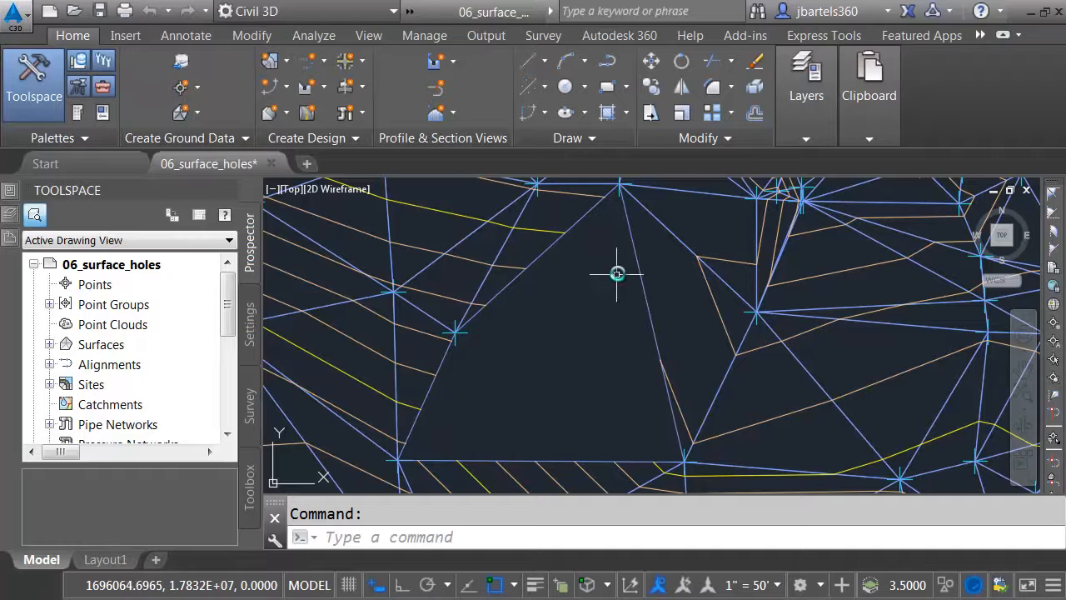
click(592, 300)
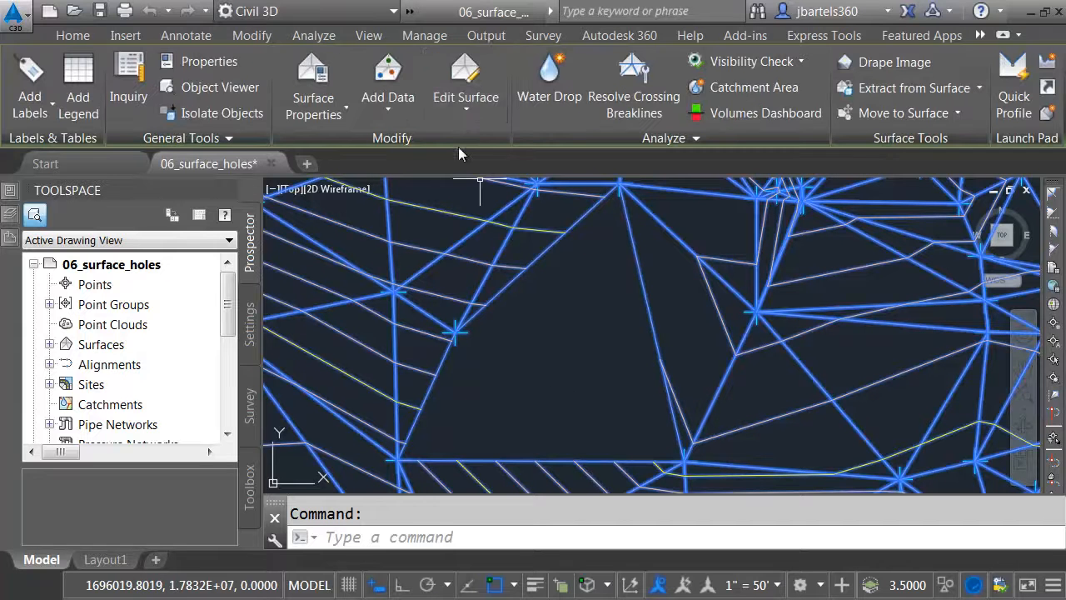
click(464, 104)
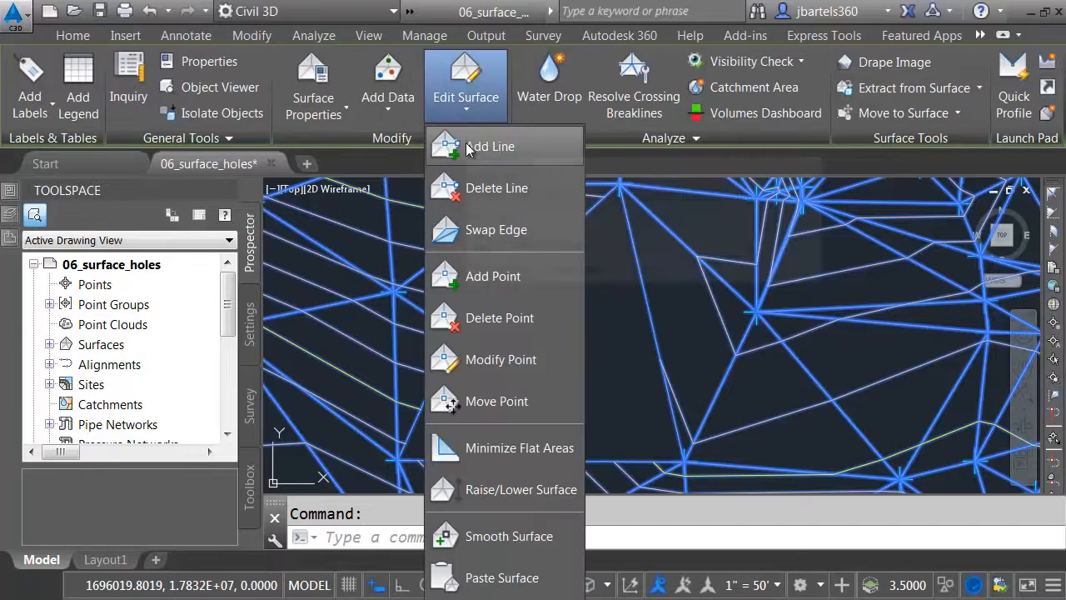
click(466, 143)
click(456, 333)
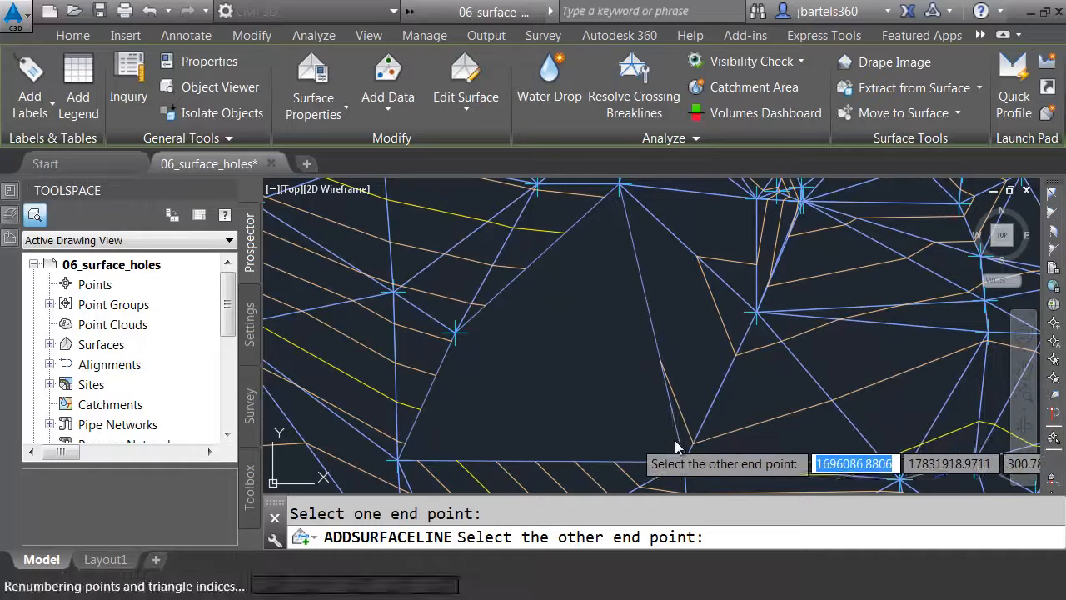
click(647, 443)
key(Escape)
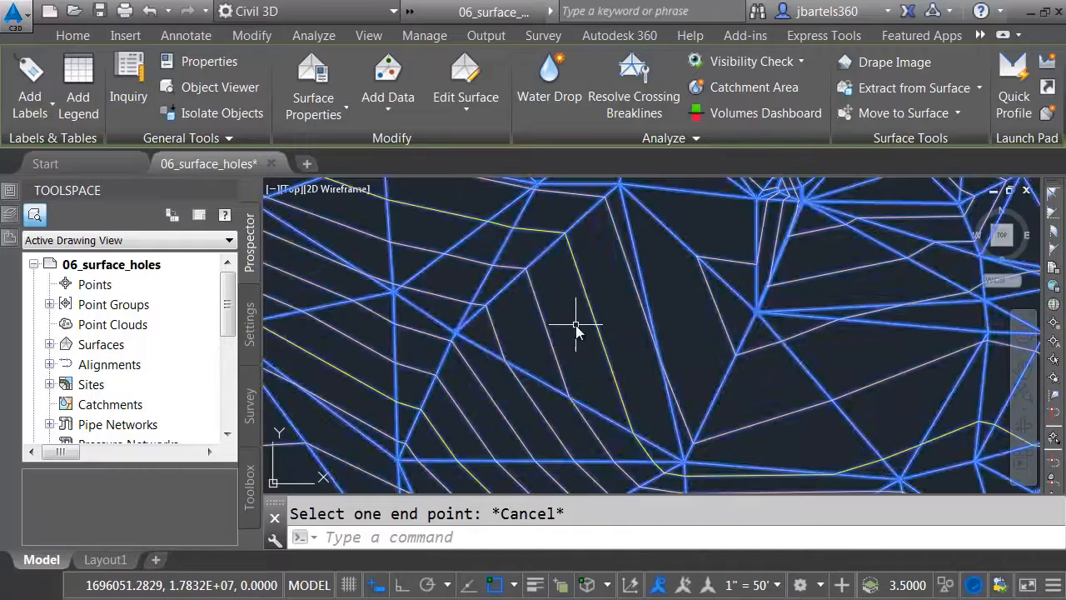
- Add surface lines across the larger hole, fanning from its south vertex to the east, north and west vertices
scroll(567, 327, down, 5)
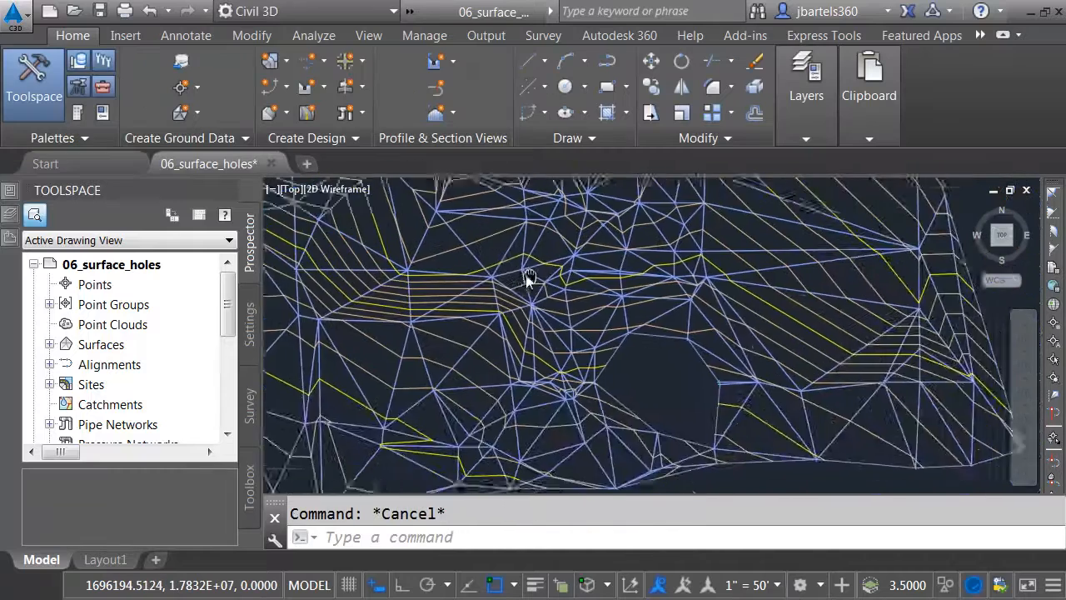
scroll(612, 354, up, 2)
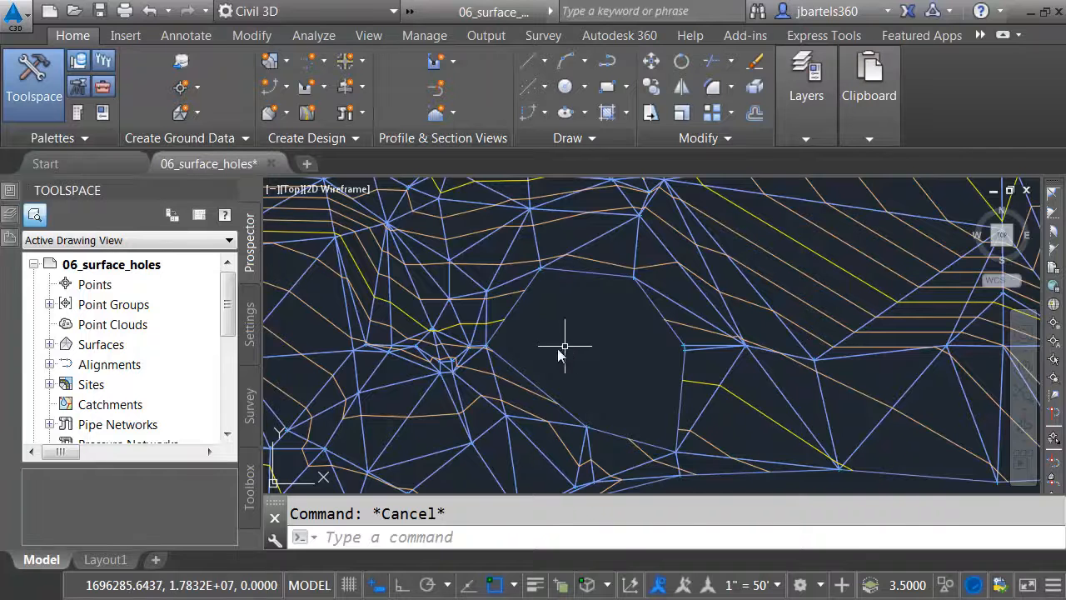
click(522, 378)
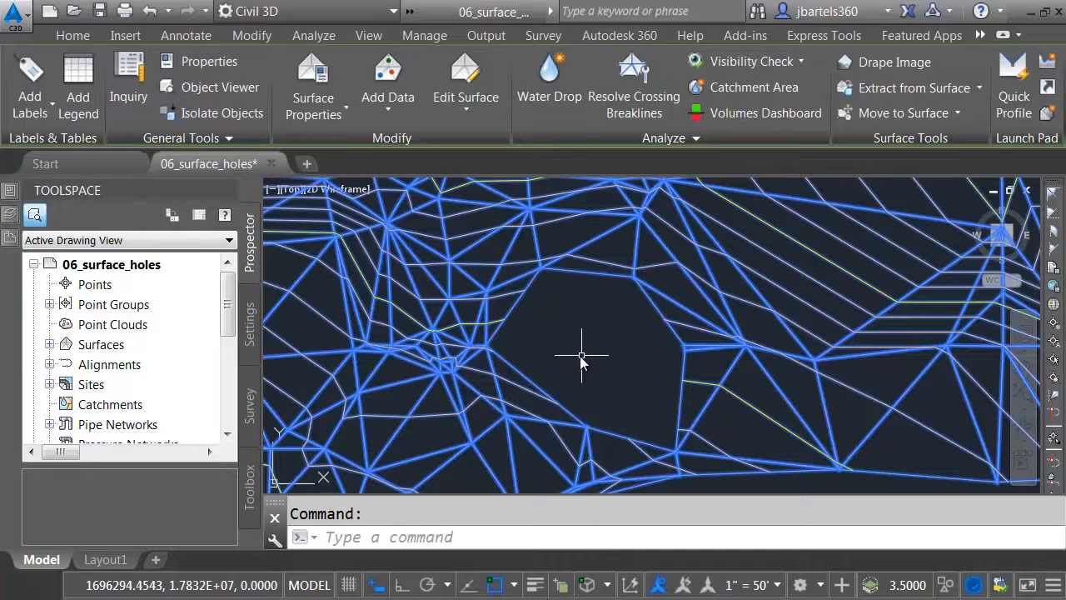
click(468, 107)
click(449, 143)
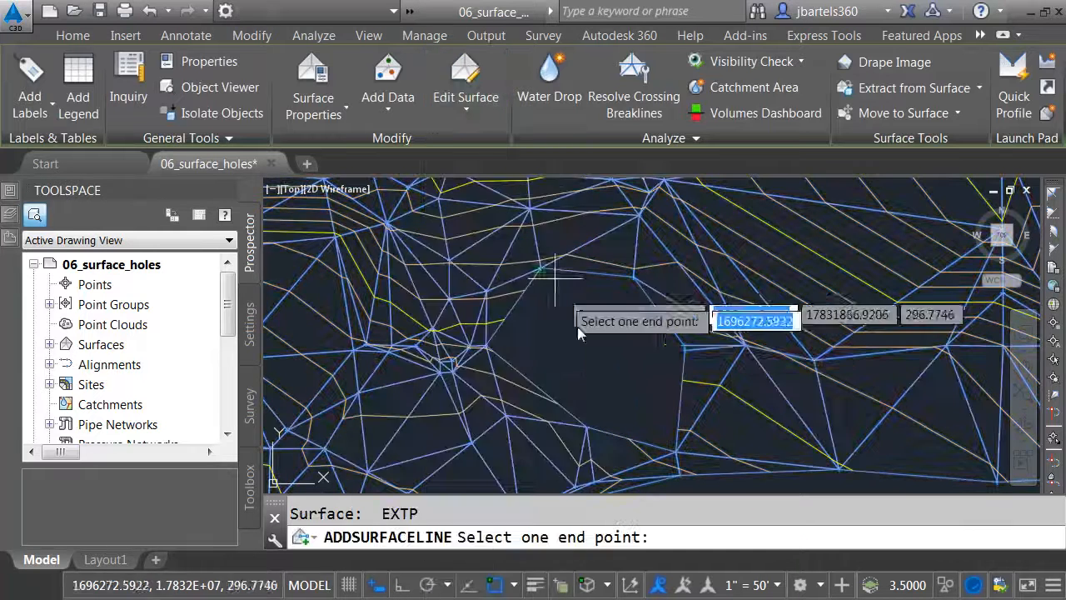
click(594, 425)
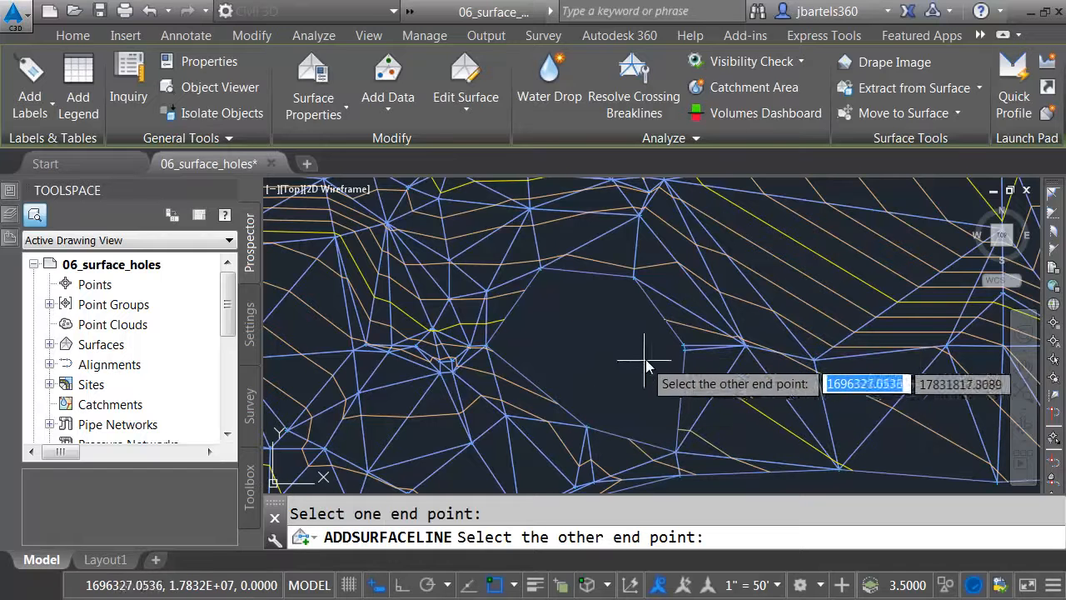
click(676, 346)
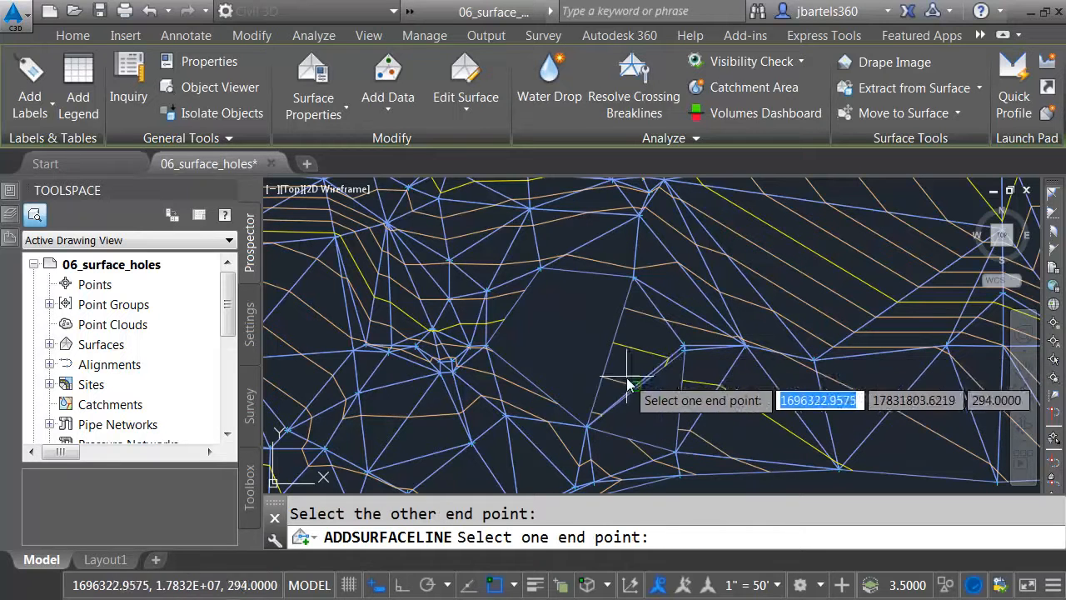
click(588, 427)
click(545, 276)
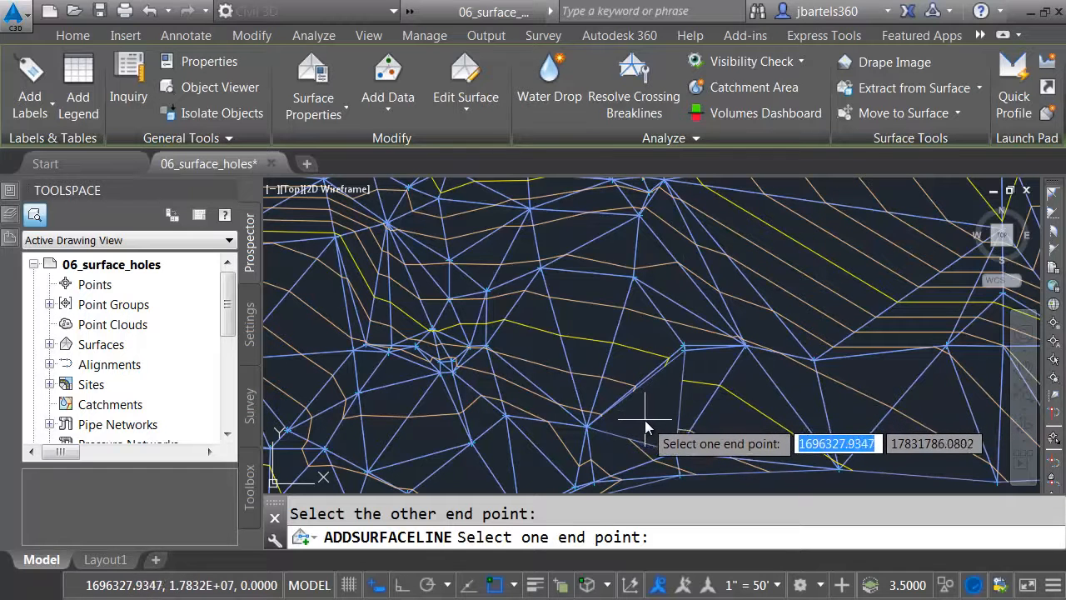
key(Escape)
key(Escape)
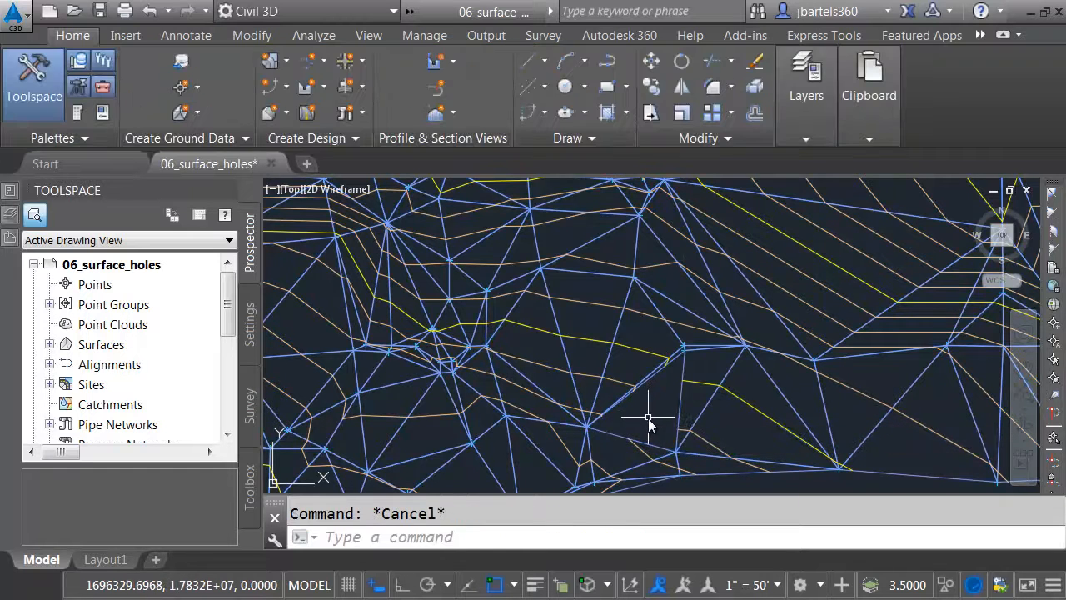
- Add a surface point on the east edge of the remaining triangular gap using the Nearest snap, accepting the default elevation
scroll(652, 439, up, 5)
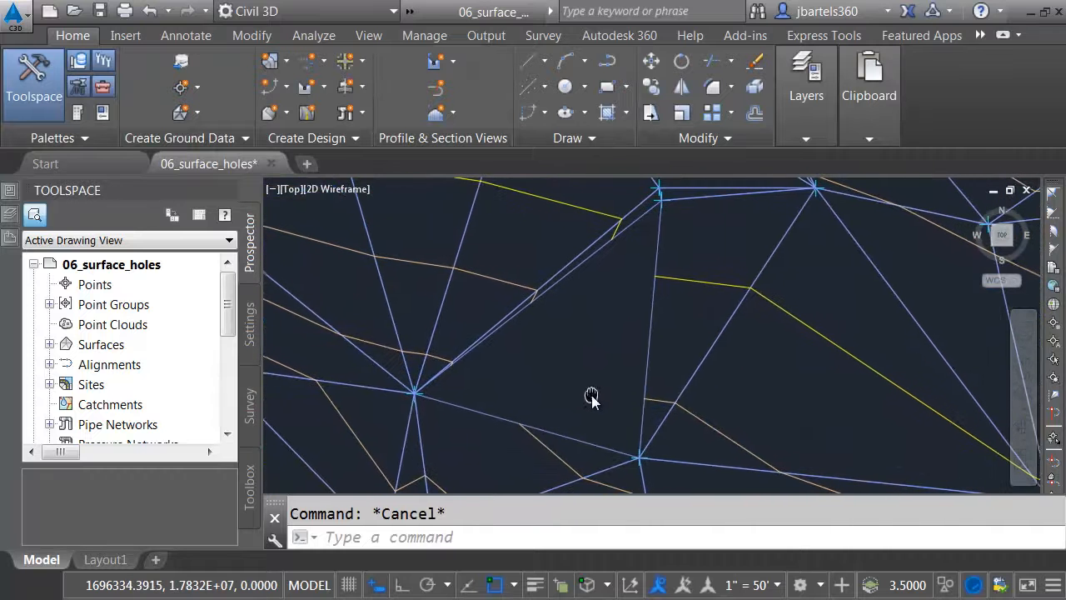
click(561, 282)
click(468, 105)
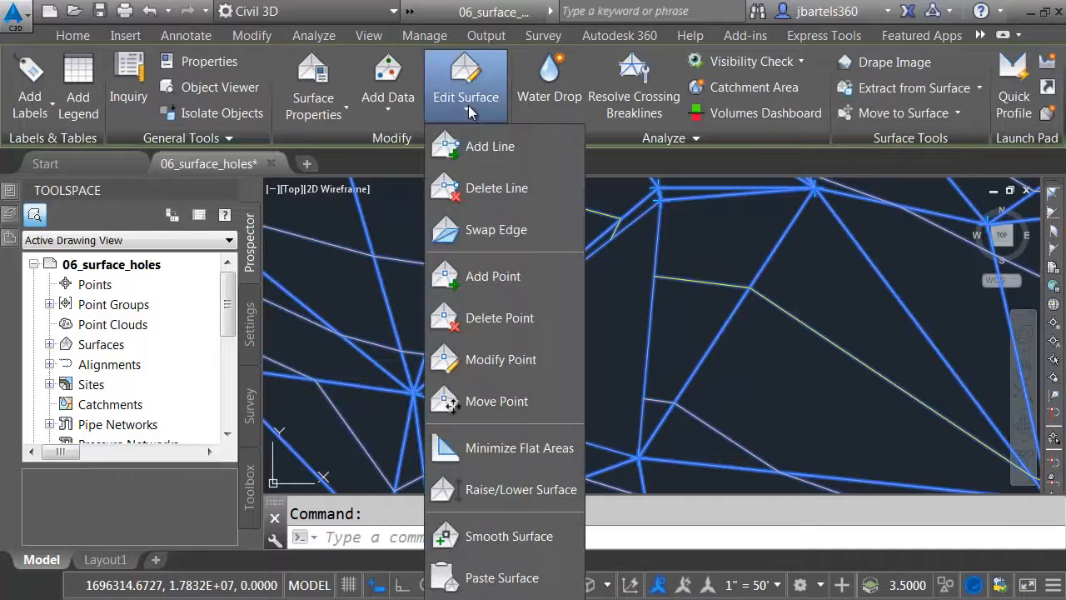
click(456, 277)
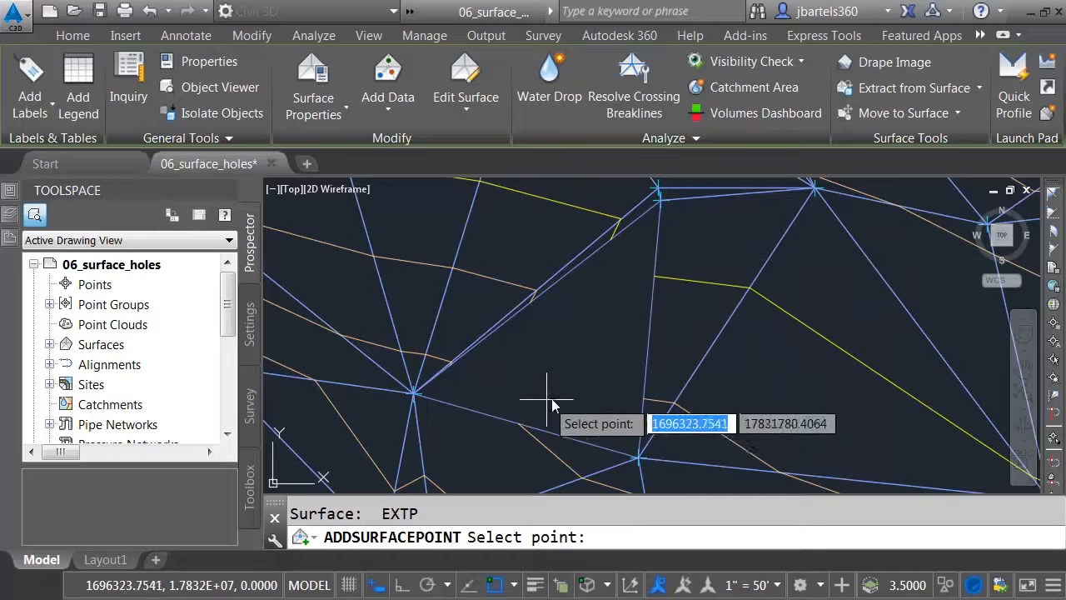
shift+right_click(612, 296)
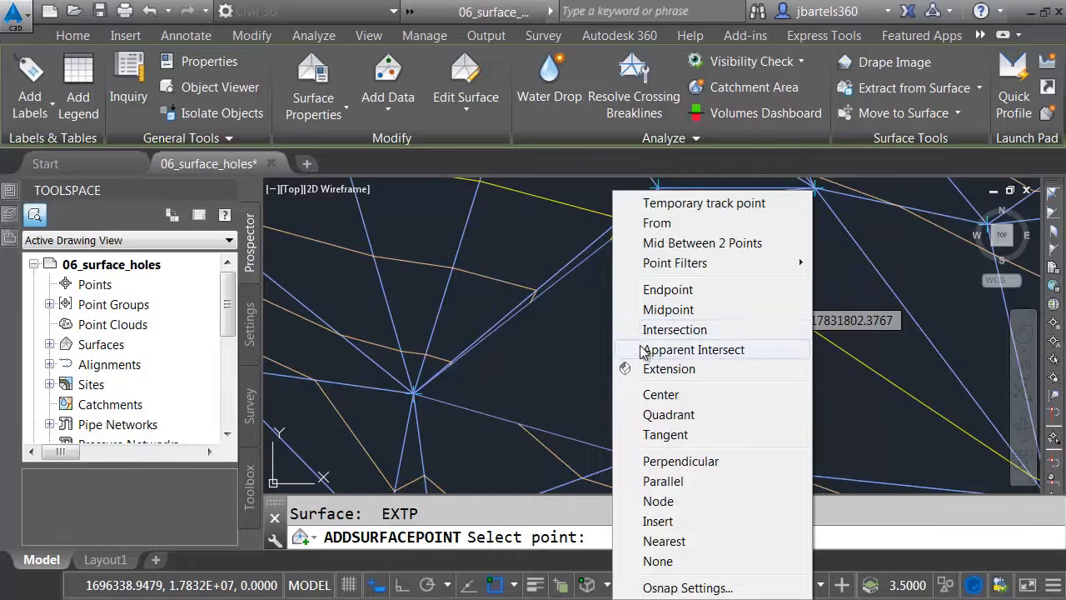
click(659, 540)
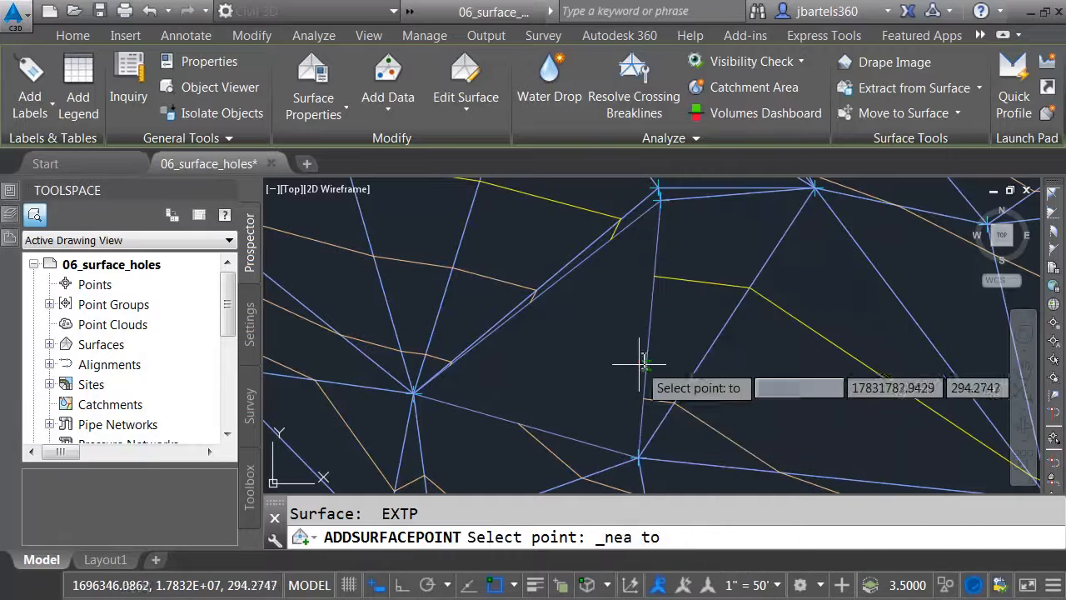
click(639, 329)
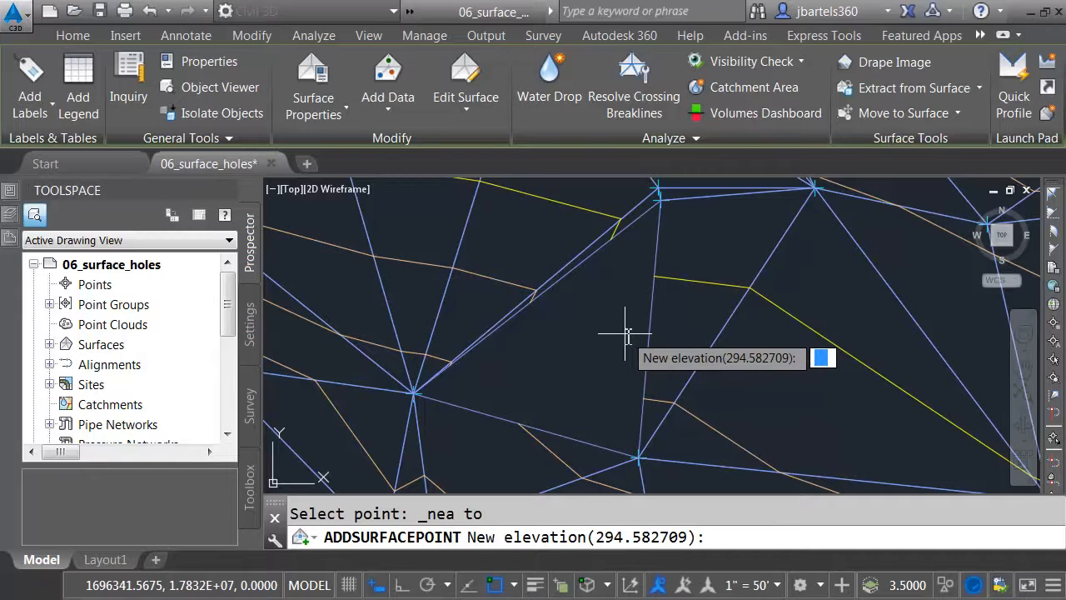
key(Return)
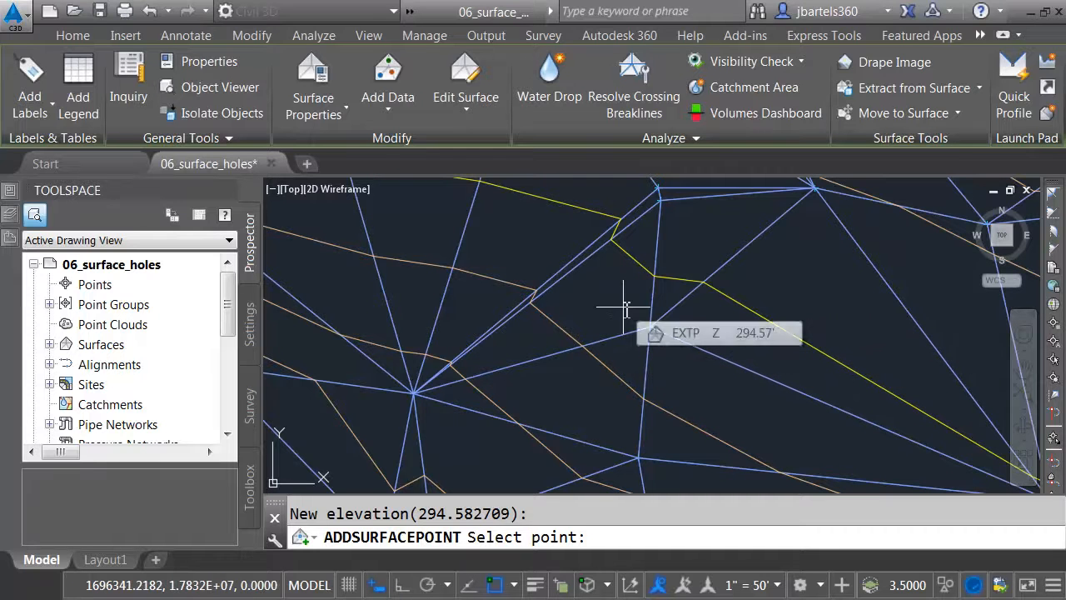
key(Escape)
key(Escape)
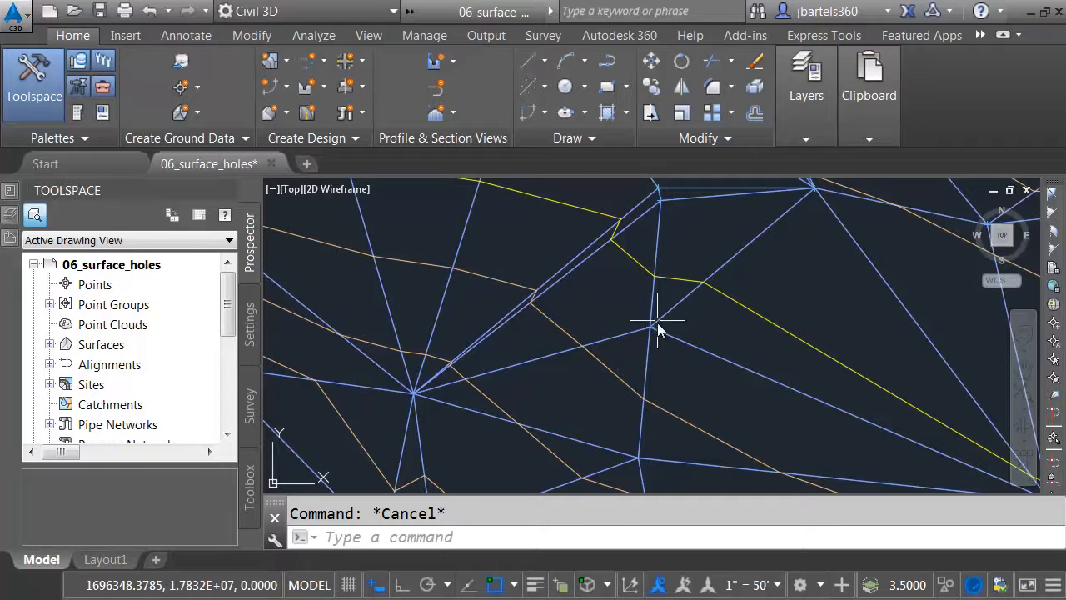
- Delete the surface point just added on the gap's east edge
scroll(659, 331, up, 5)
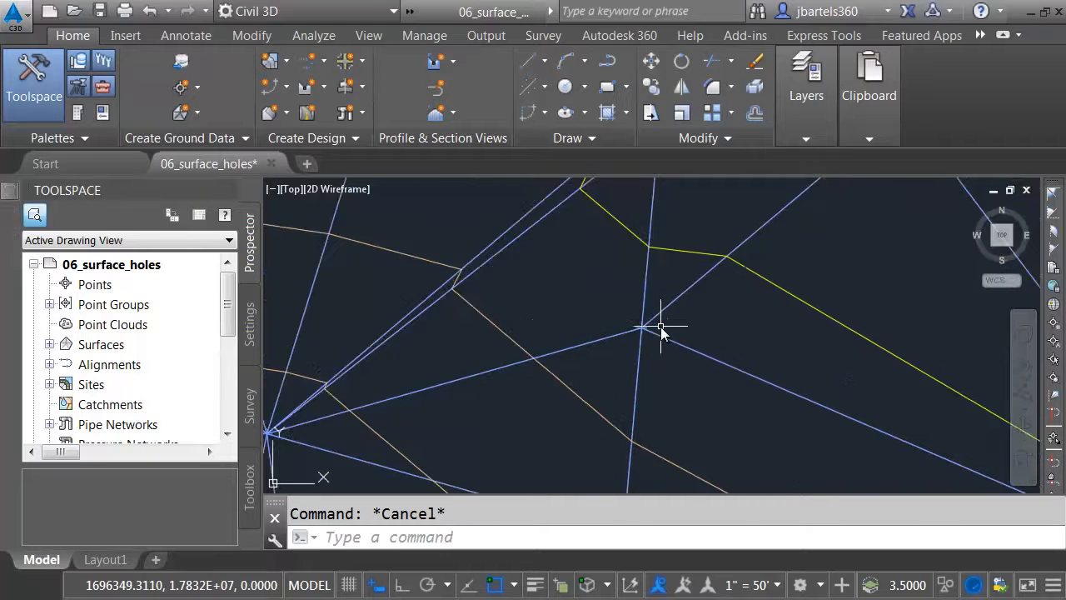
middle_drag(638, 333, 596, 333)
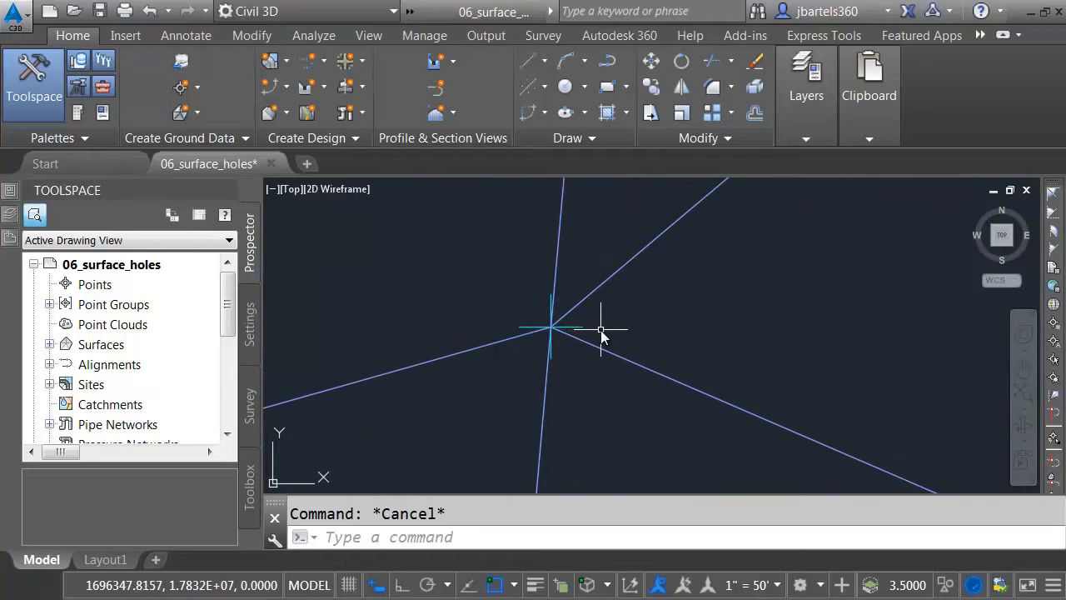
click(598, 348)
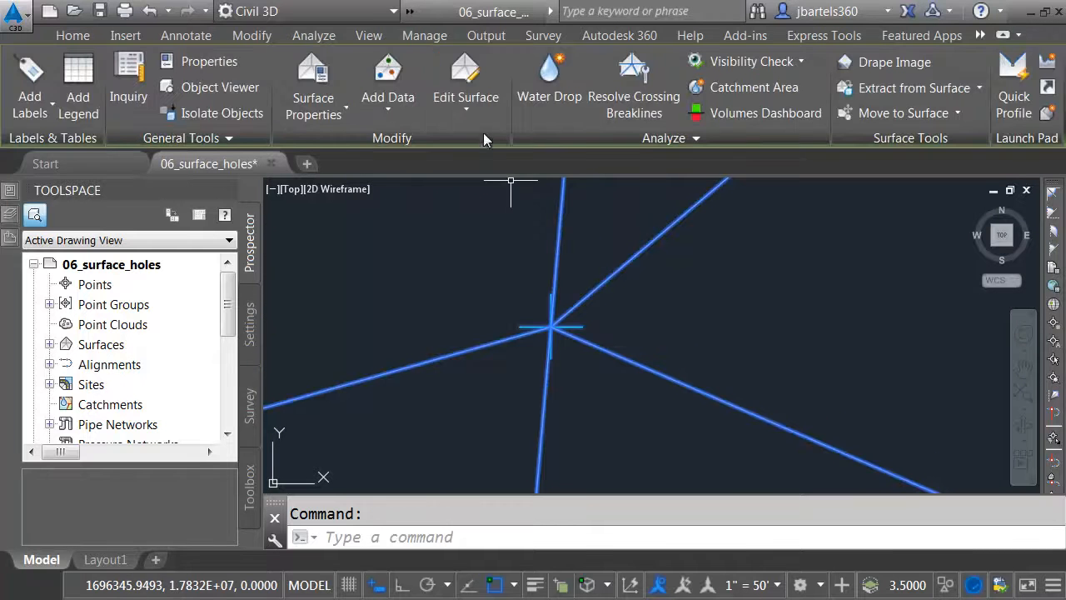
click(464, 108)
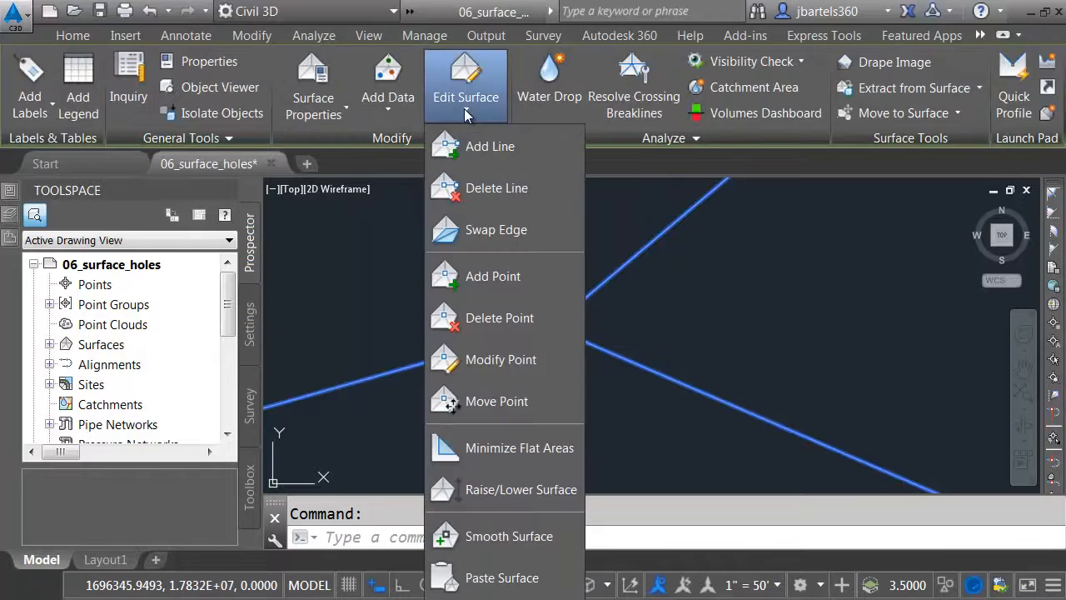
click(475, 318)
click(526, 329)
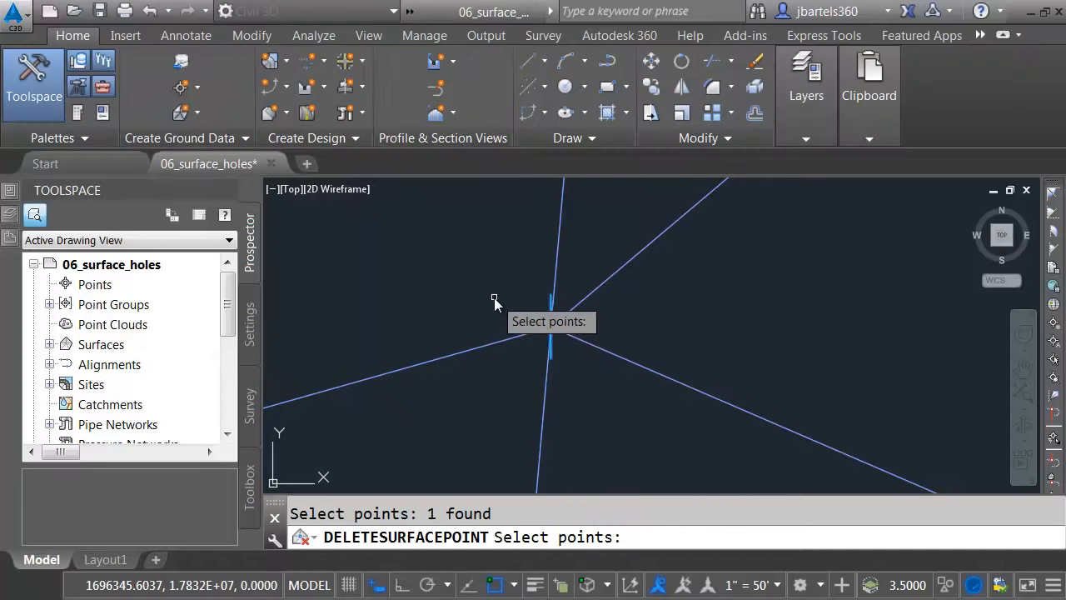
key(Return)
scroll(529, 328, down, 5)
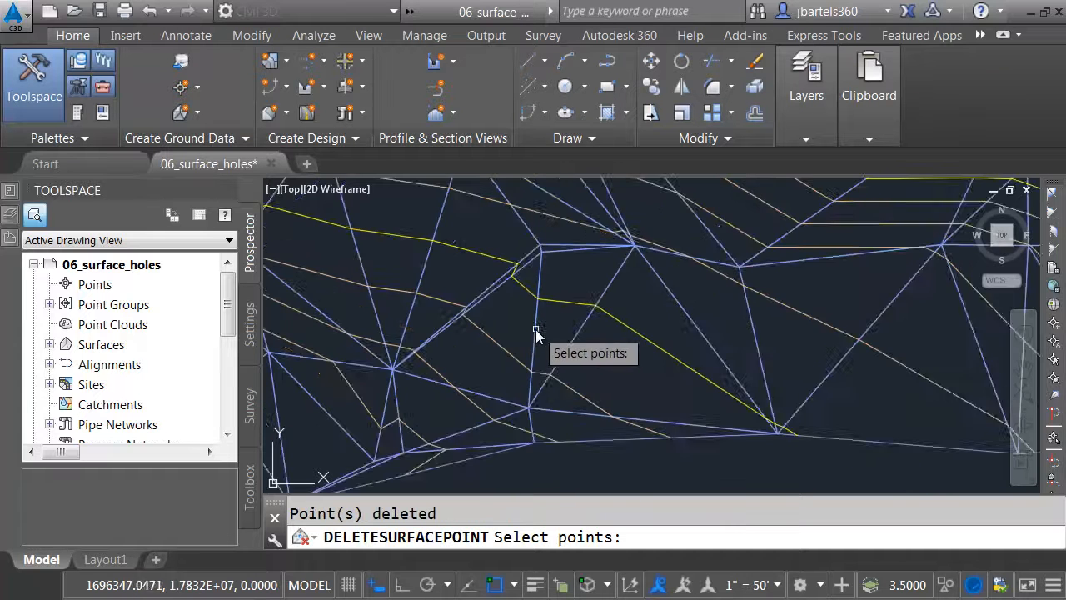
scroll(594, 355, up, 3)
key(Escape)
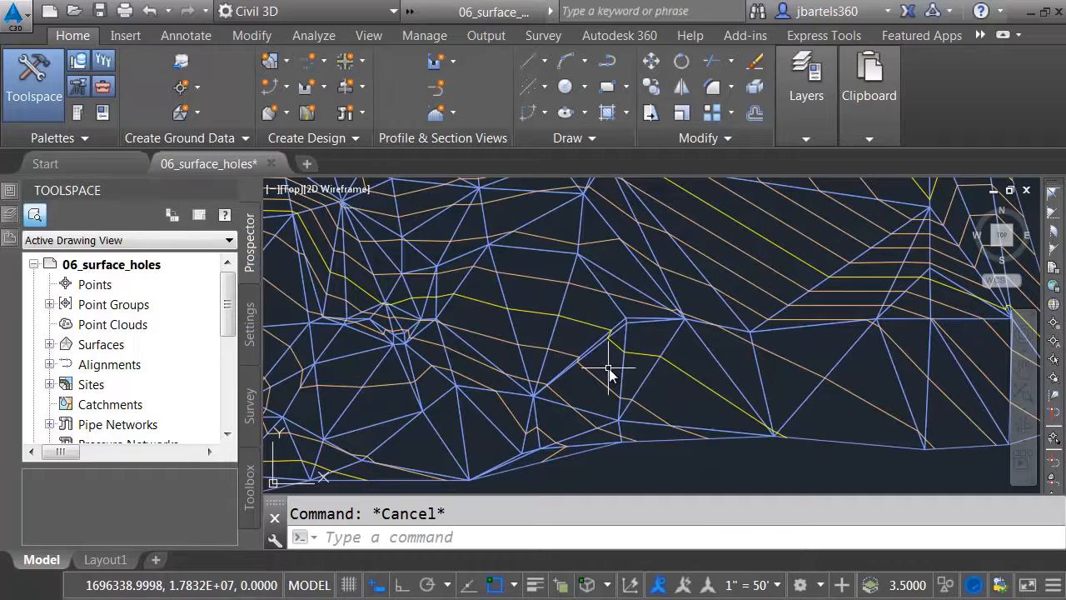
- Undo all surface edits with the UNDO command's Back option, agreeing to undo everything
text(u)
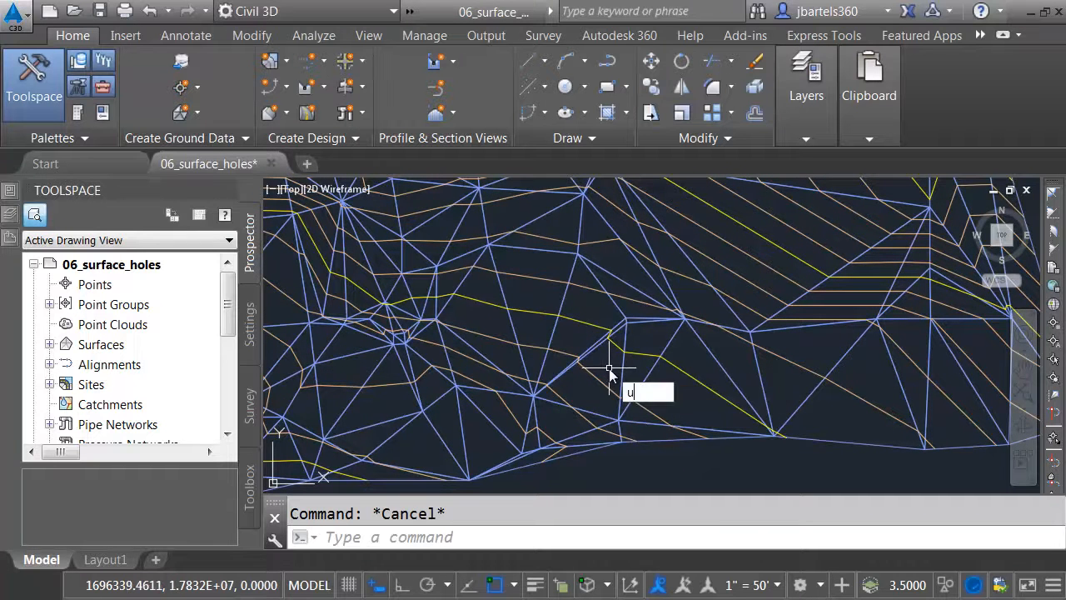
text(ndo)
key(Return)
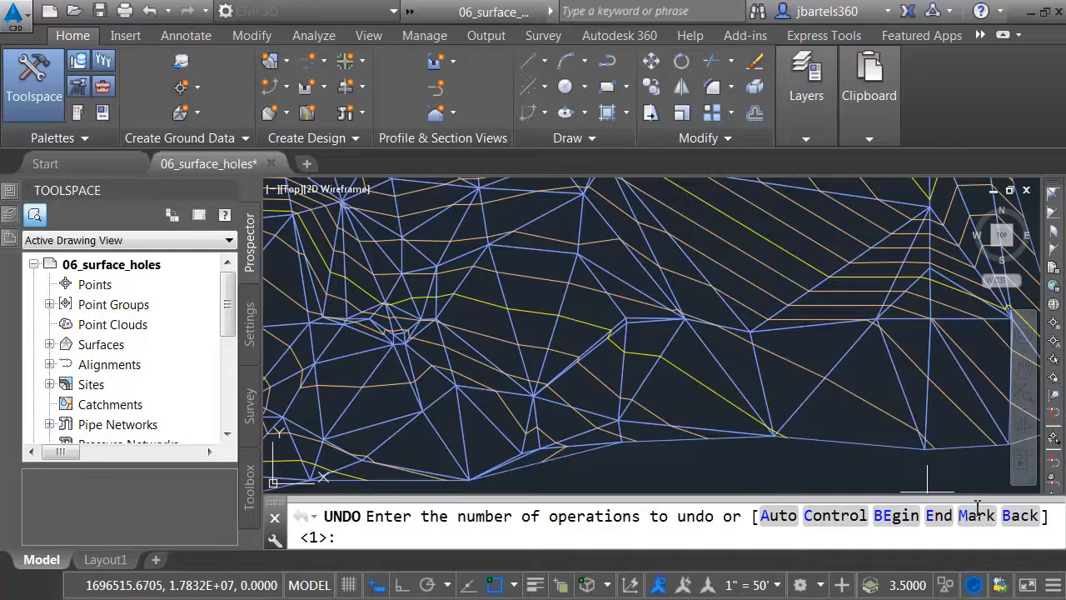
click(1020, 515)
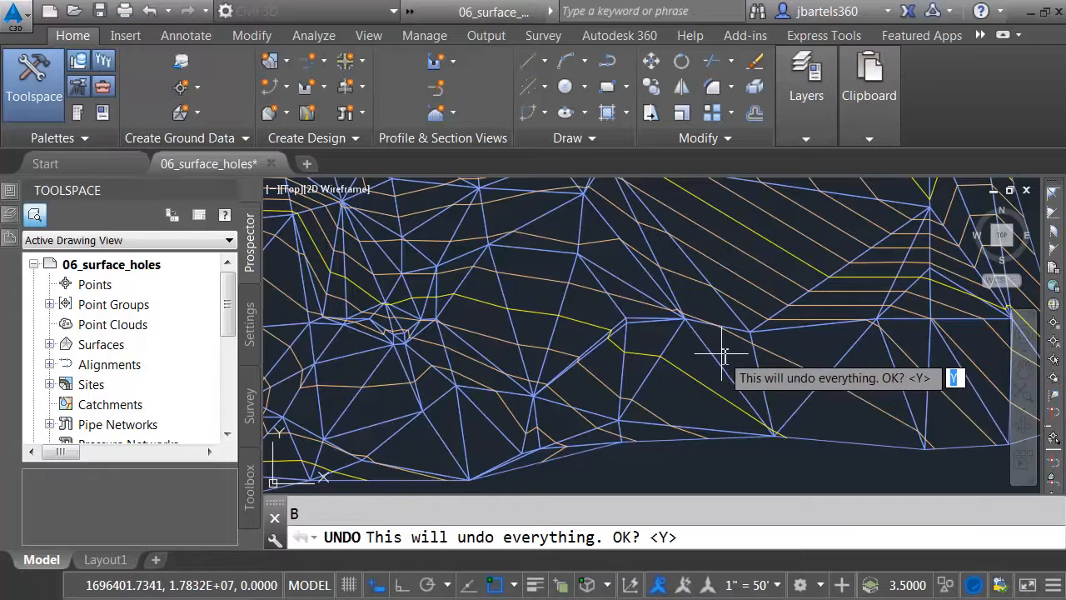
key(Return)
key(Escape)
scroll(664, 403, up, 5)
middle_drag(664, 403, 599, 347)
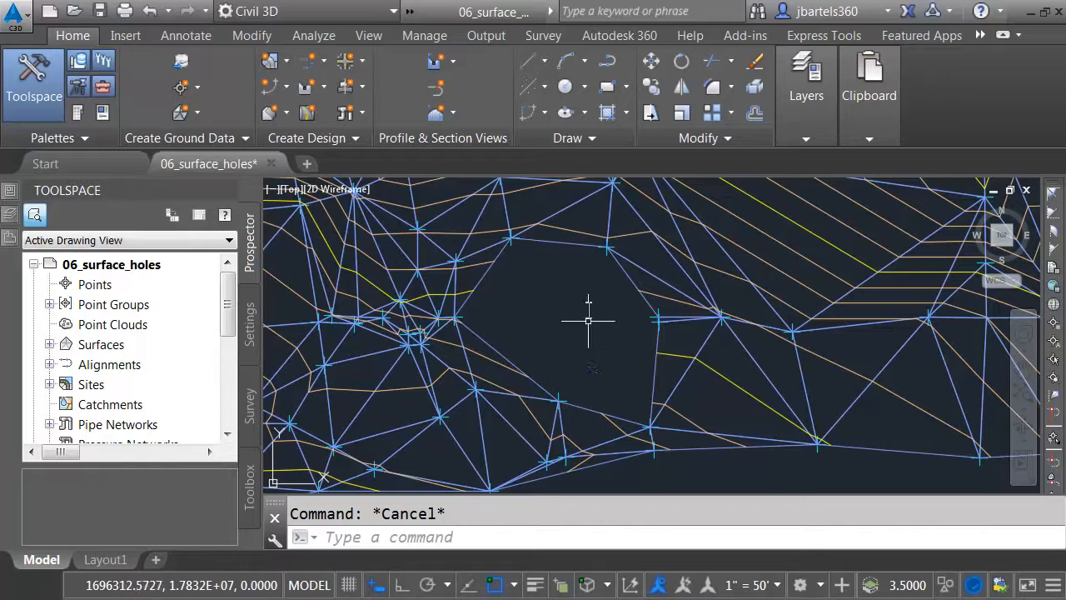
- Set the EXTP surface's style to ADSK-BORDER_ONLY
click(574, 243)
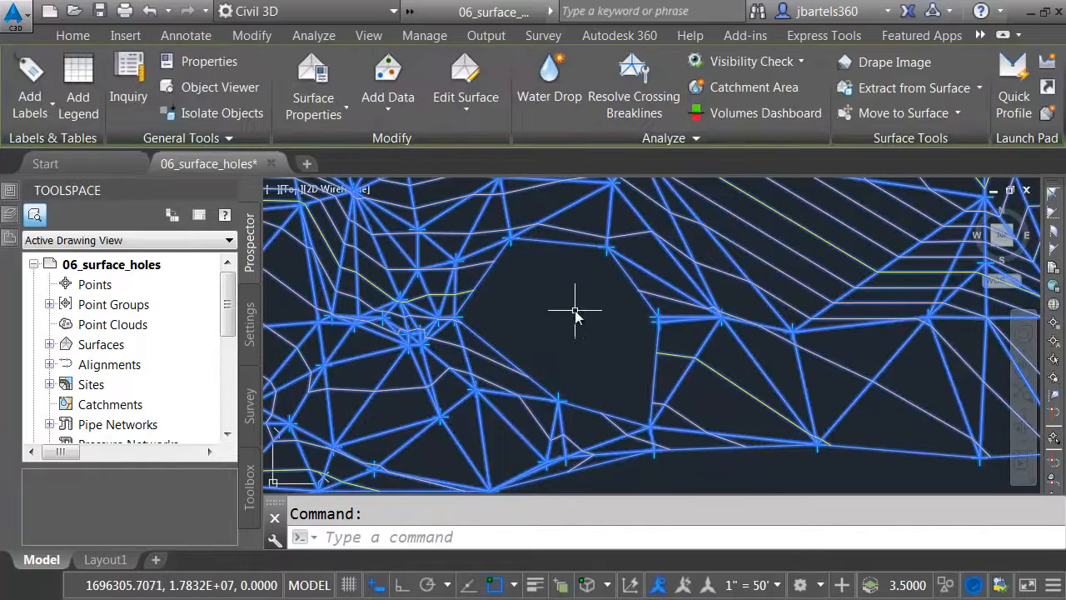
mouse_move(7, 192)
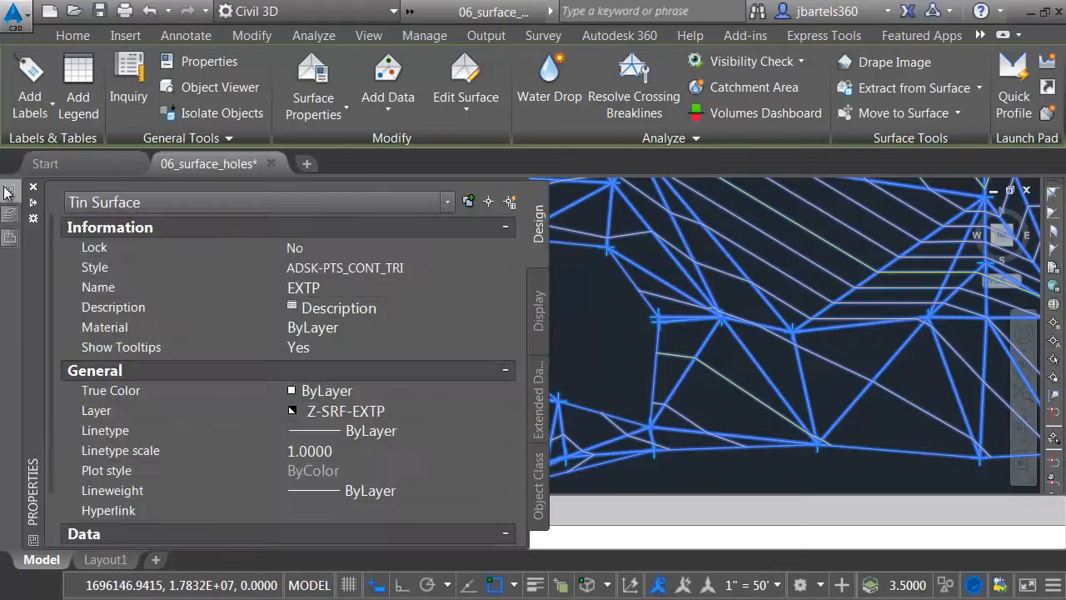
click(336, 268)
click(340, 268)
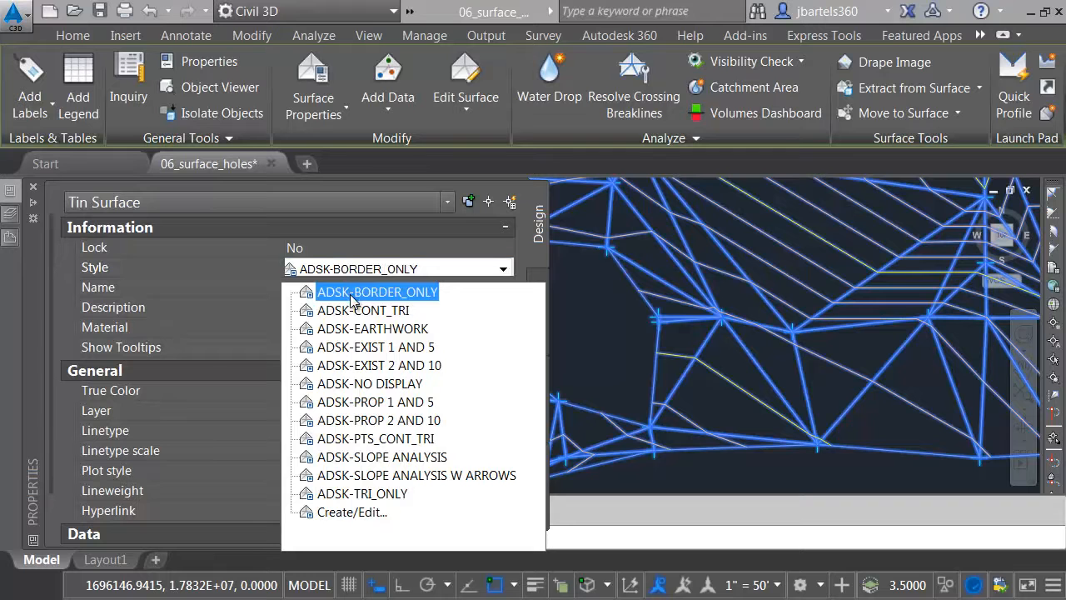
click(376, 292)
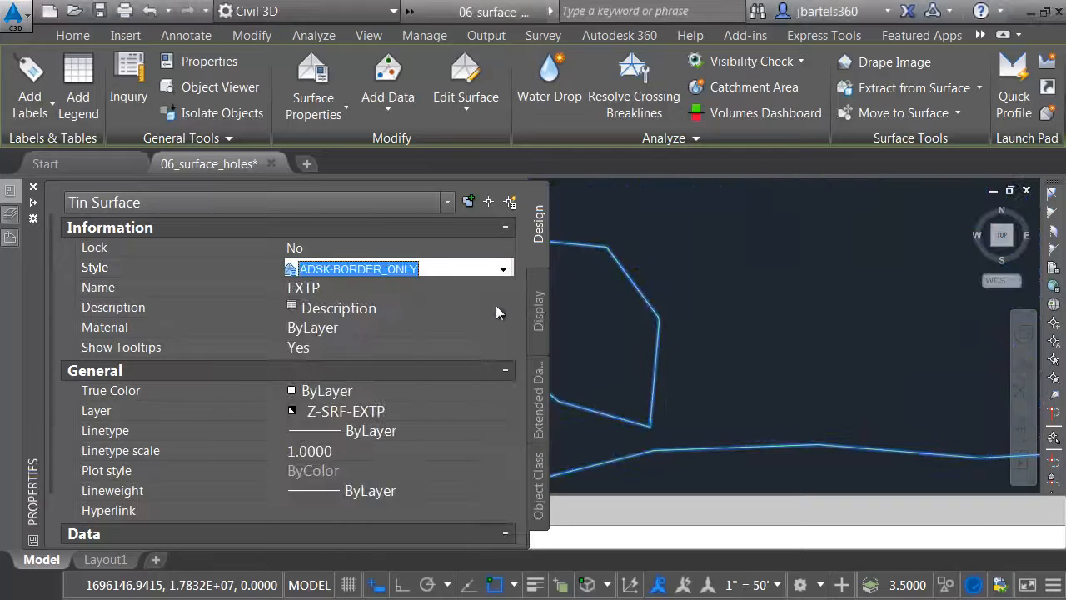
key(Escape)
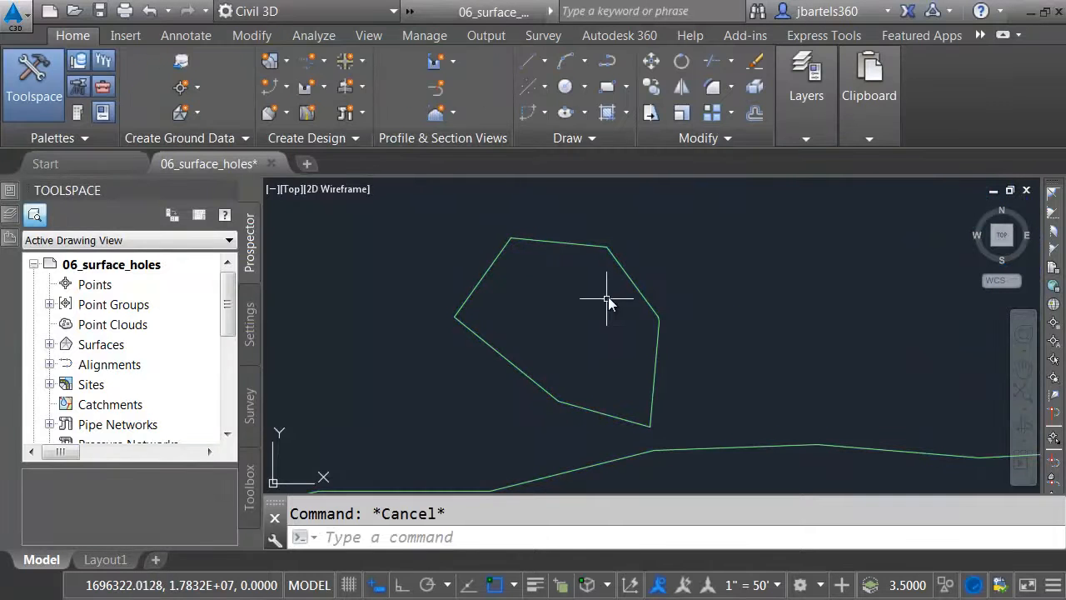
- Extract the border of the larger hole from the EXTP surface as a drawing object, selecting only that border from the drawing
click(632, 278)
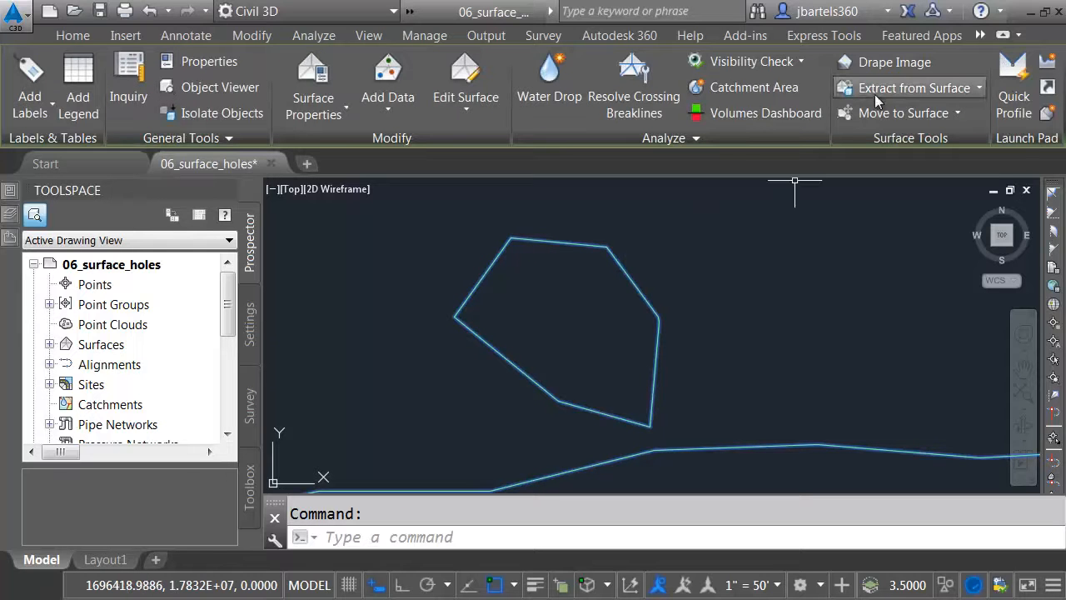
click(878, 87)
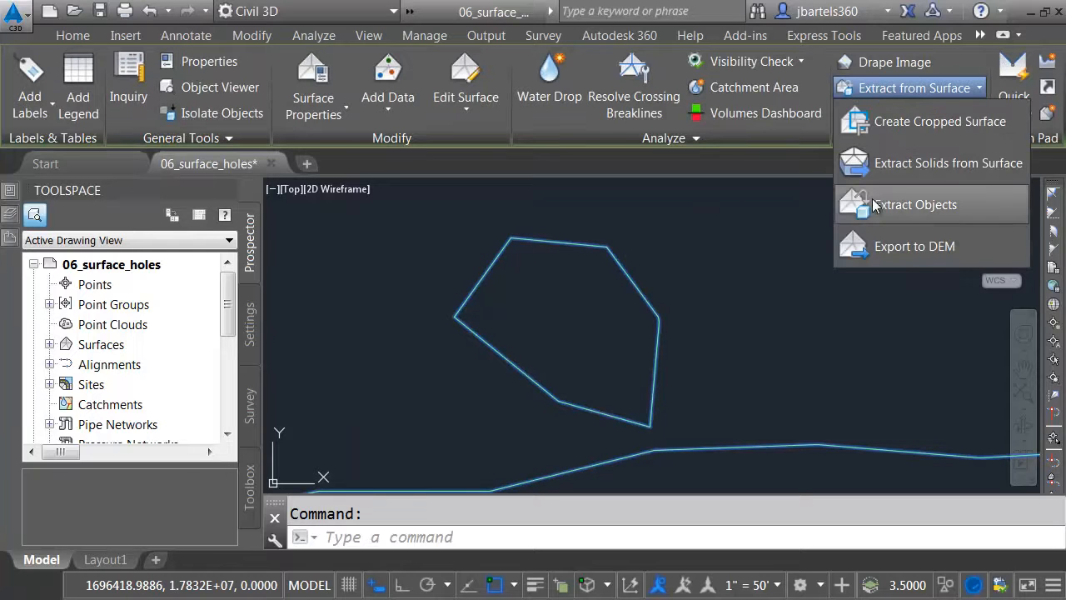
click(867, 204)
mouse_move(710, 241)
mouse_down()
mouse_move(667, 229)
mouse_move(579, 110)
mouse_up()
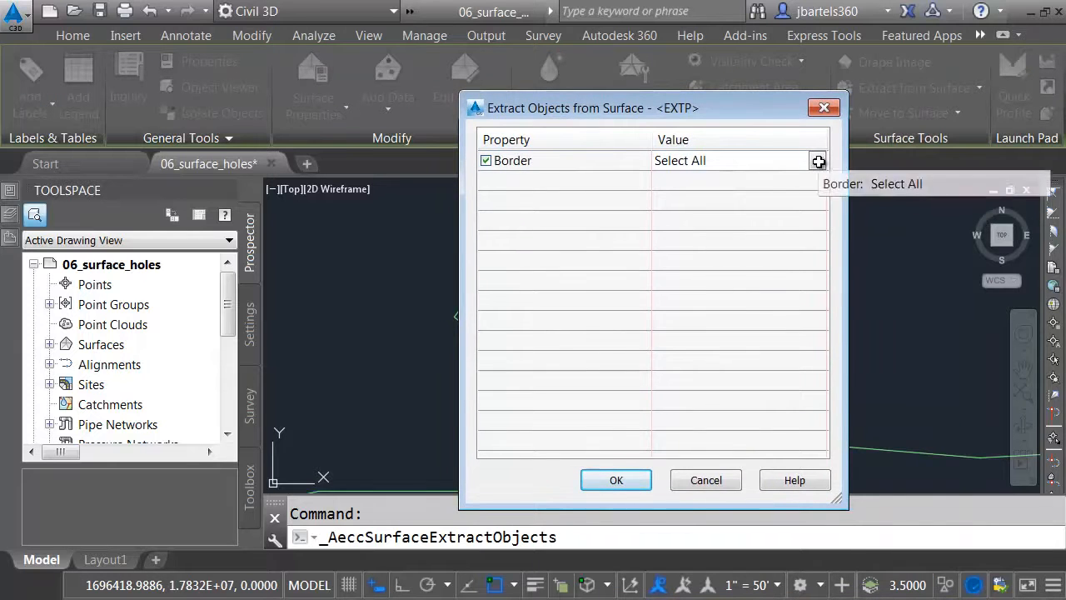
click(816, 161)
click(726, 198)
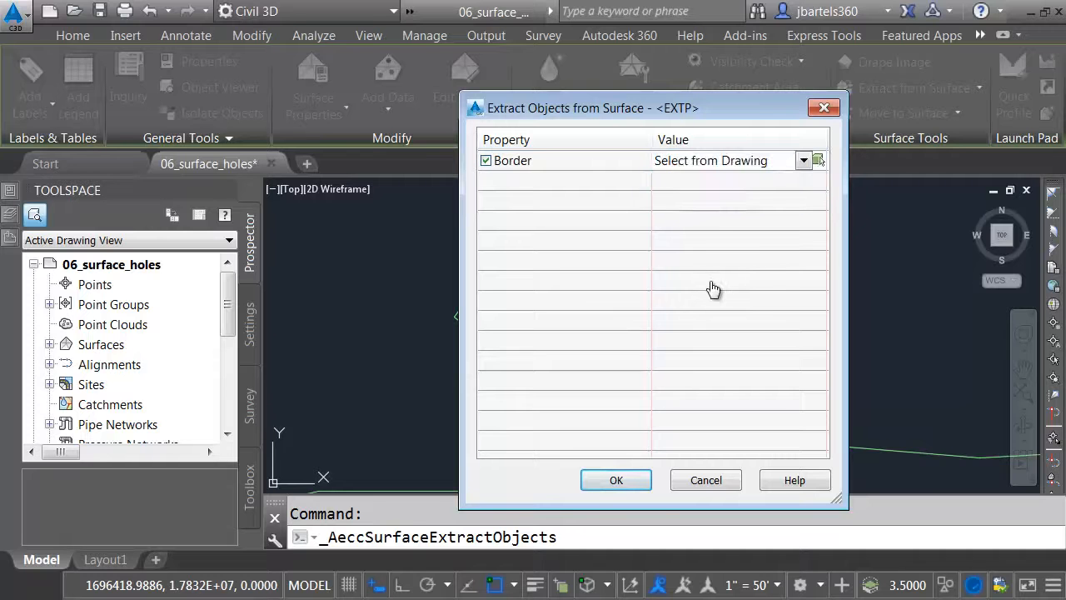
click(647, 270)
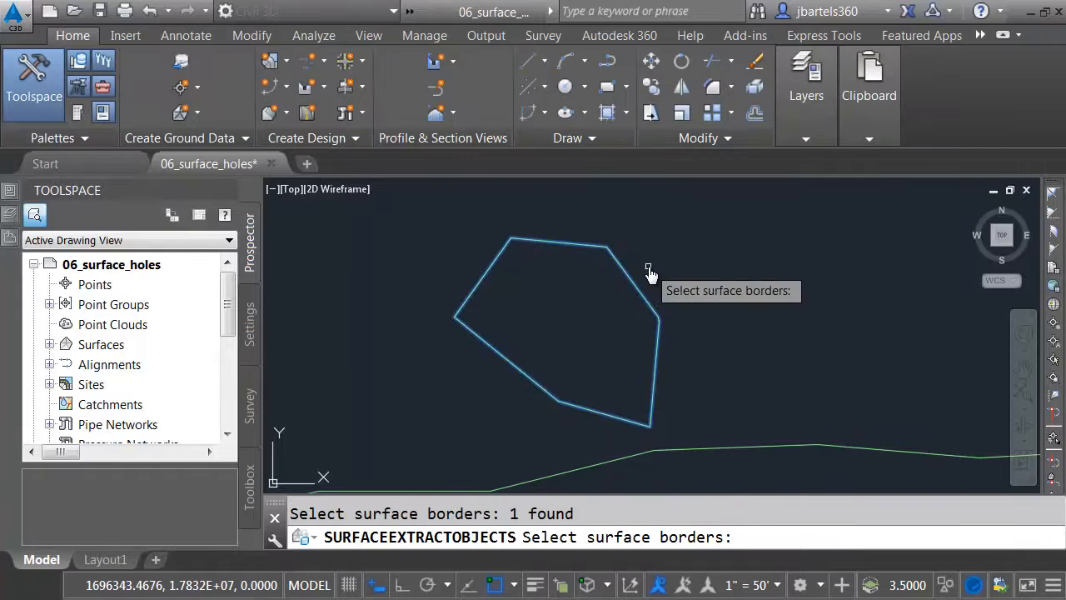
key(Return)
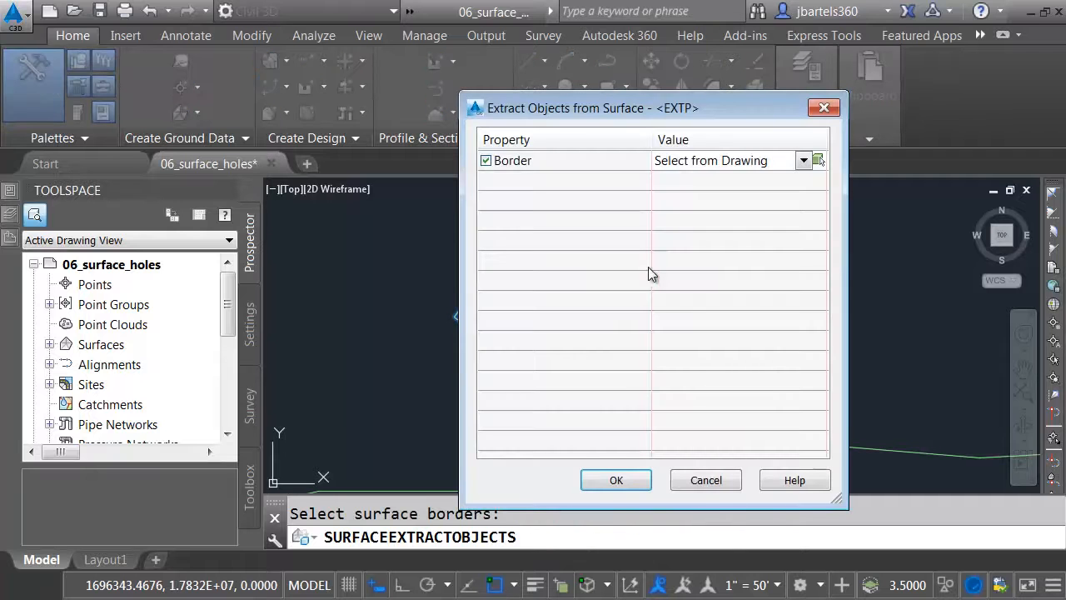
click(617, 480)
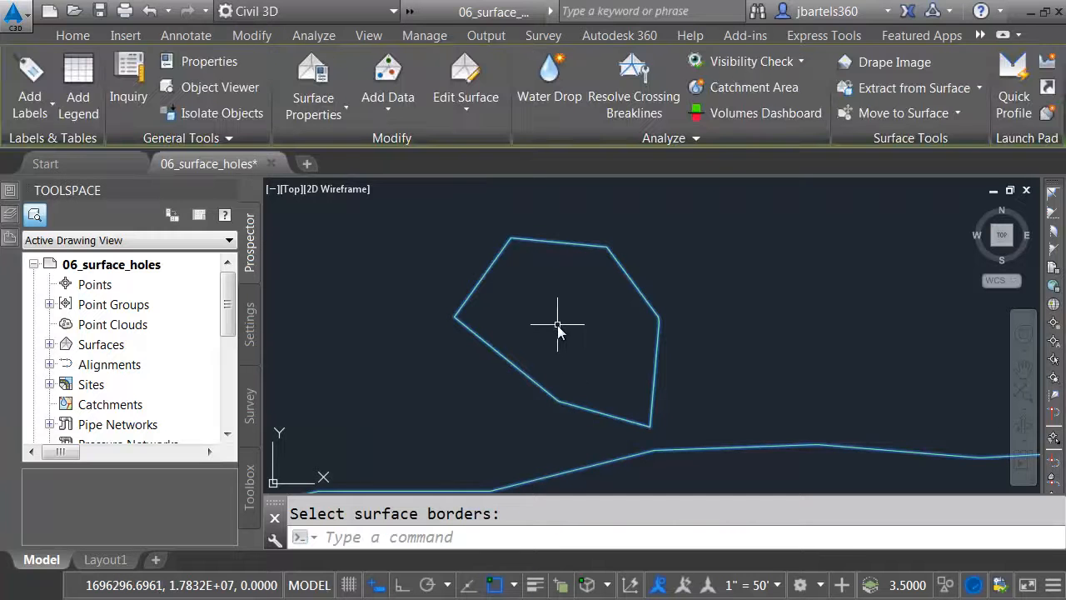
key(Escape)
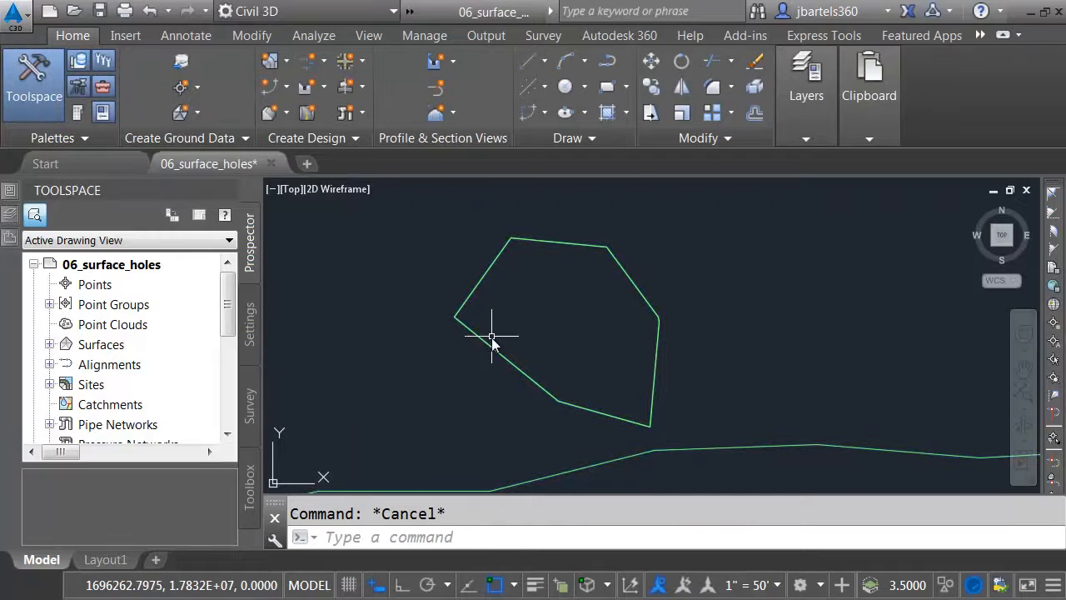
- Set the EXTP surface's style to ADSK-PTS_CONT_TRI
double_click(526, 486)
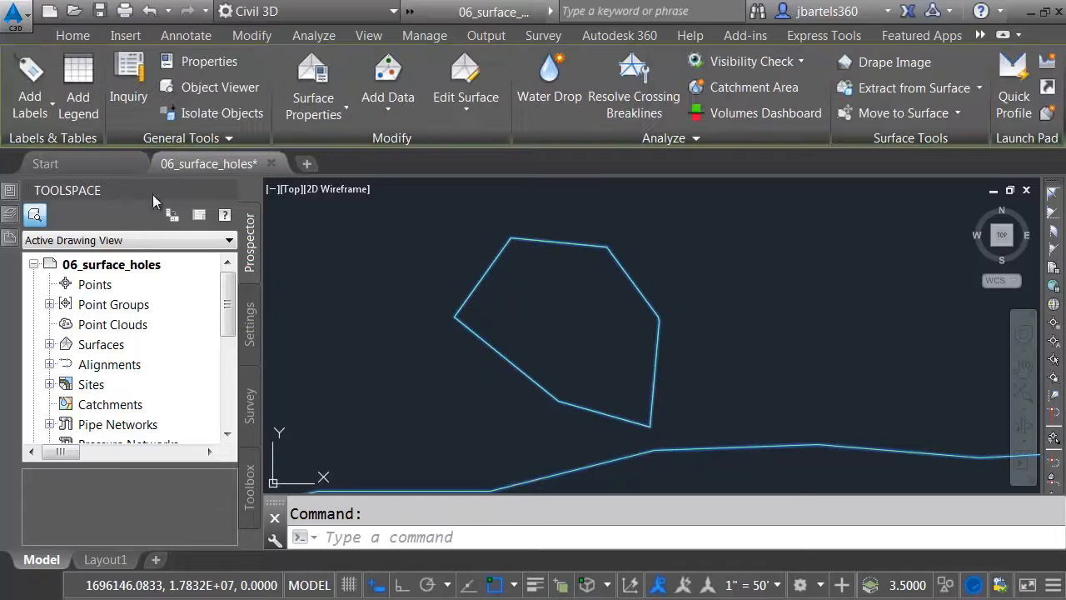
click(347, 268)
click(366, 270)
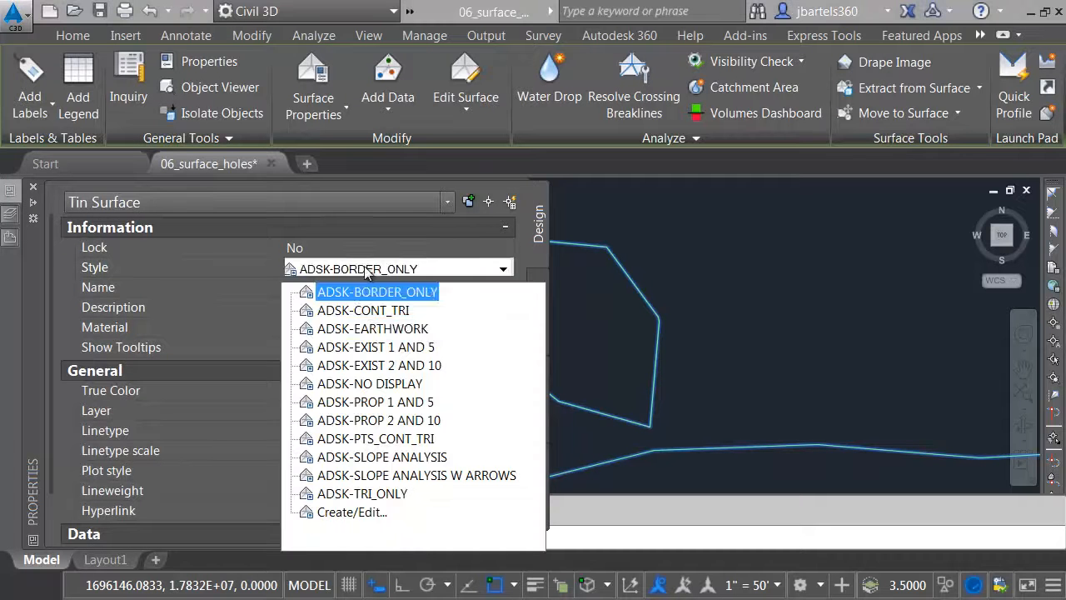
click(398, 438)
key(Escape)
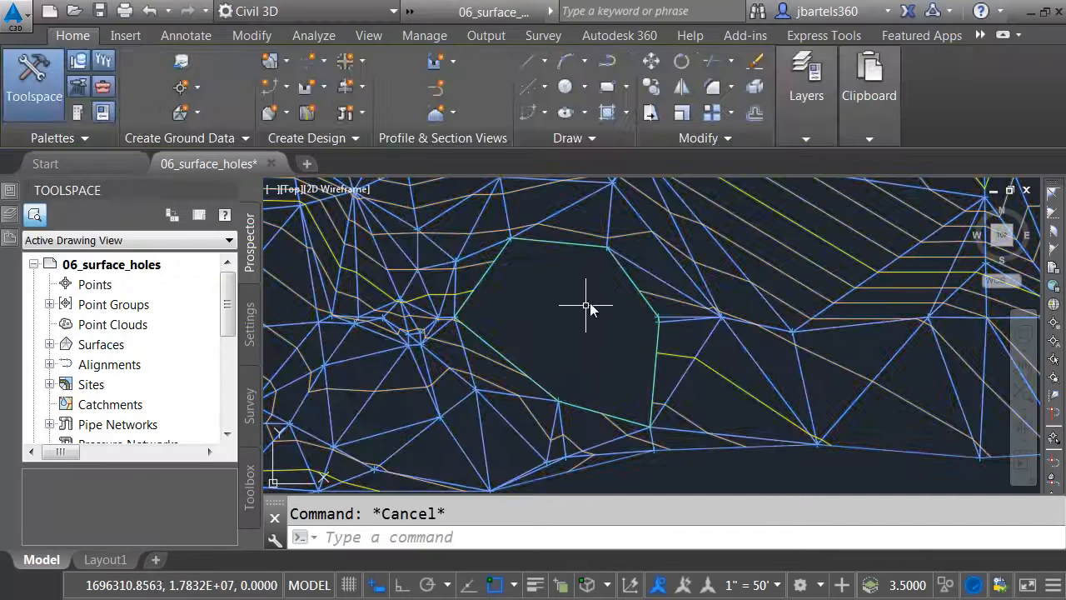
- Add a Show boundary named show to the EXTP surface, using the extracted outline around the hole and keeping the non-destructive breakline option
mouse_move(627, 277)
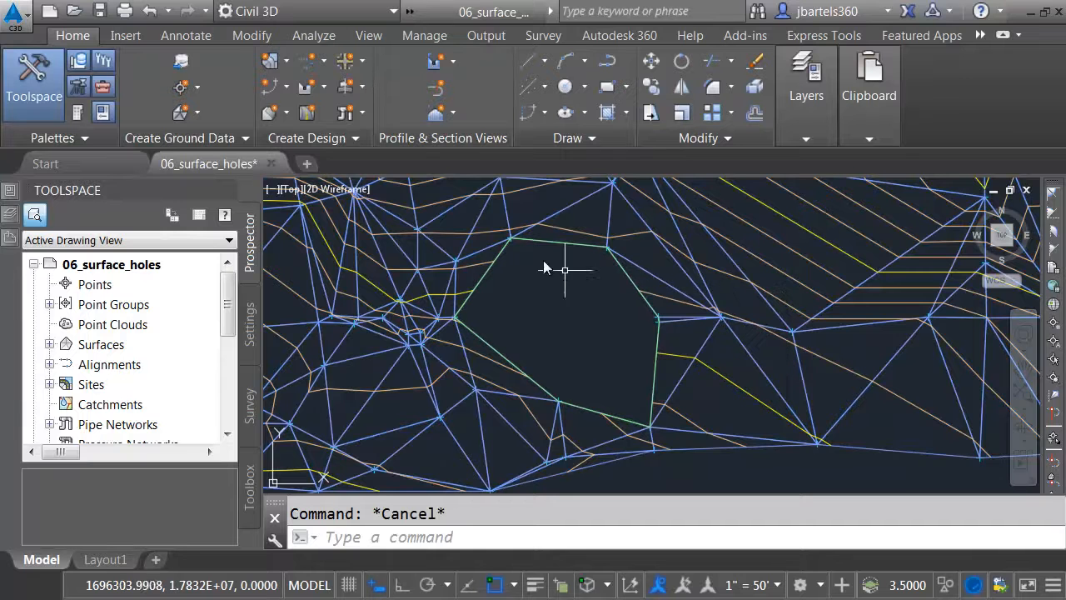
click(254, 36)
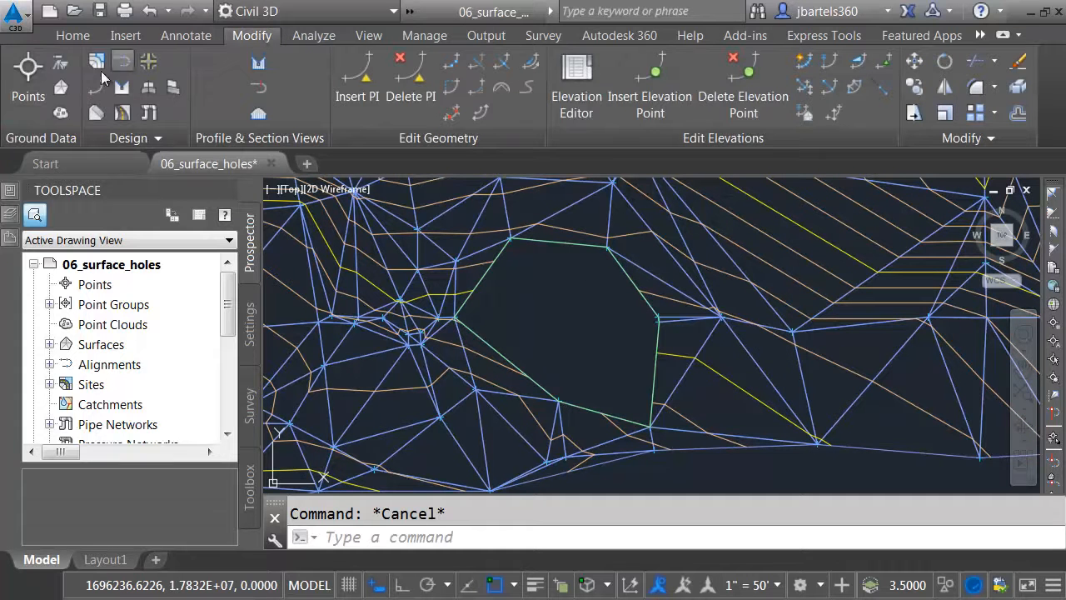
click(61, 88)
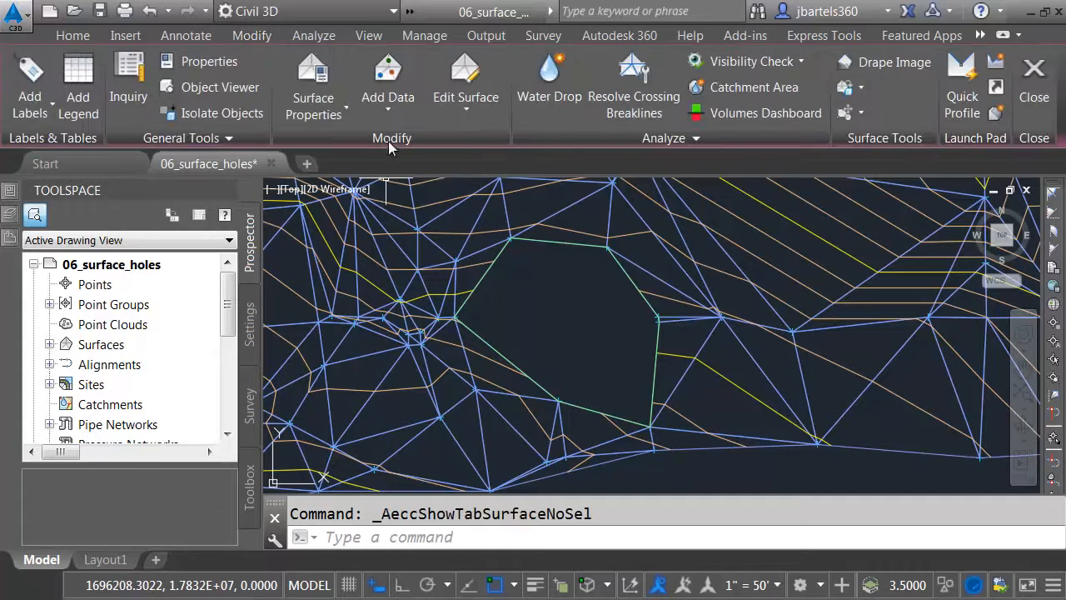
click(388, 110)
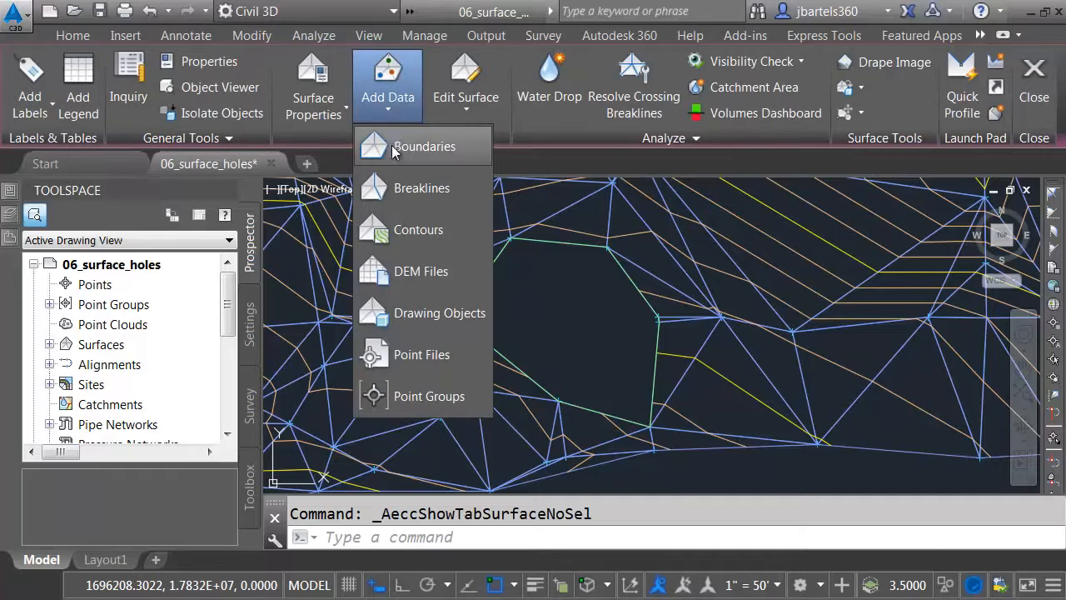
click(396, 148)
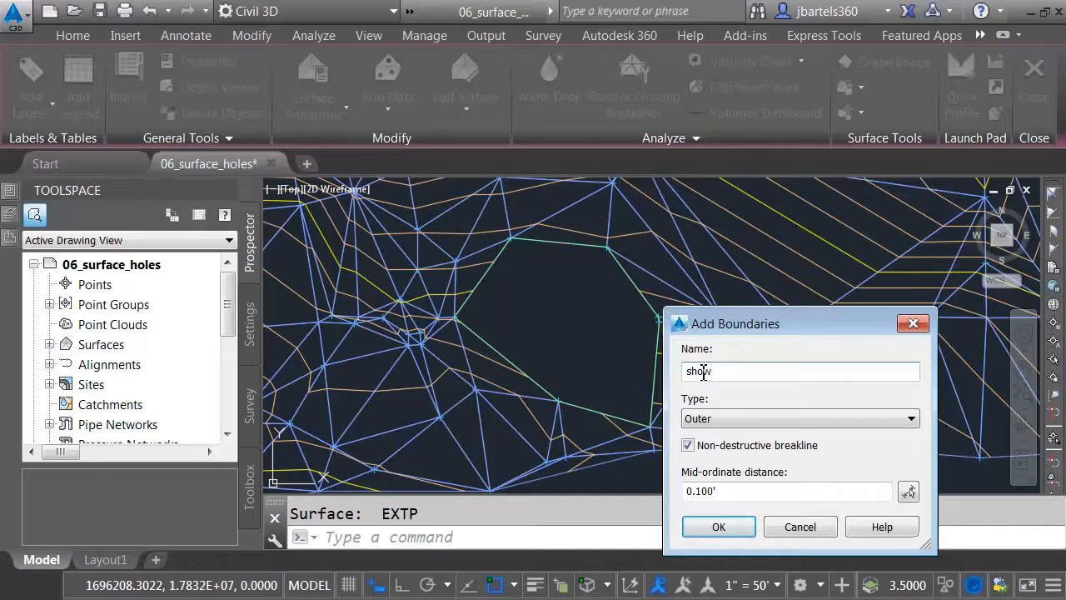
click(750, 416)
click(741, 453)
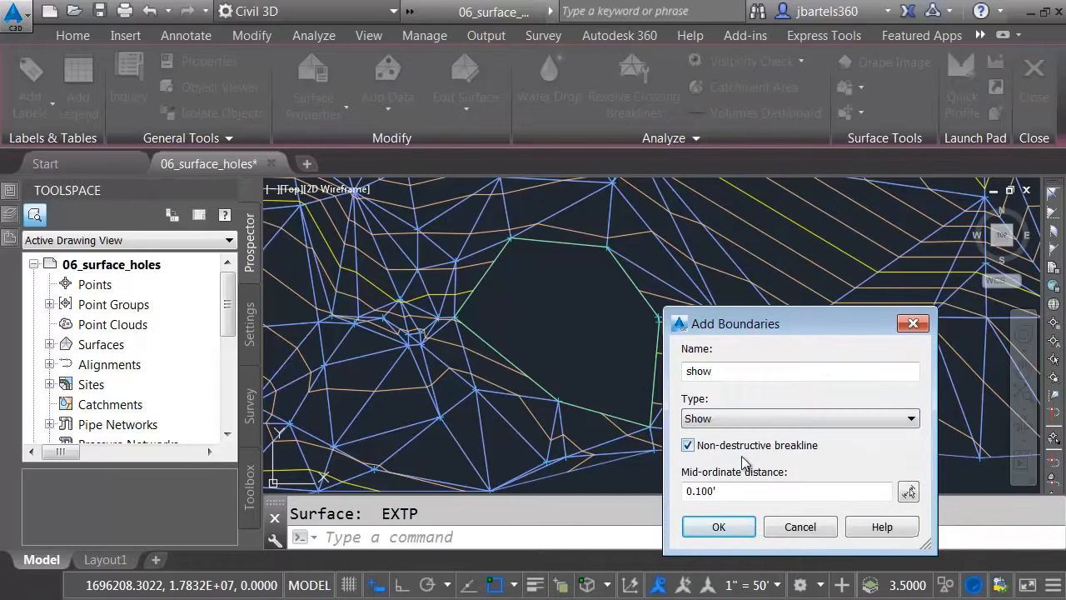
click(722, 528)
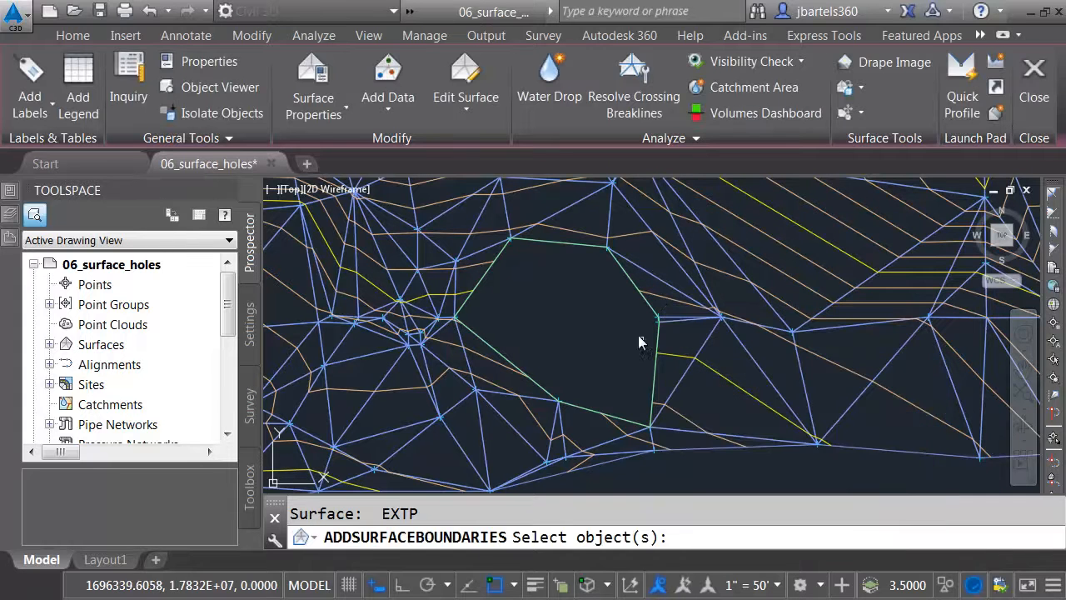
click(628, 290)
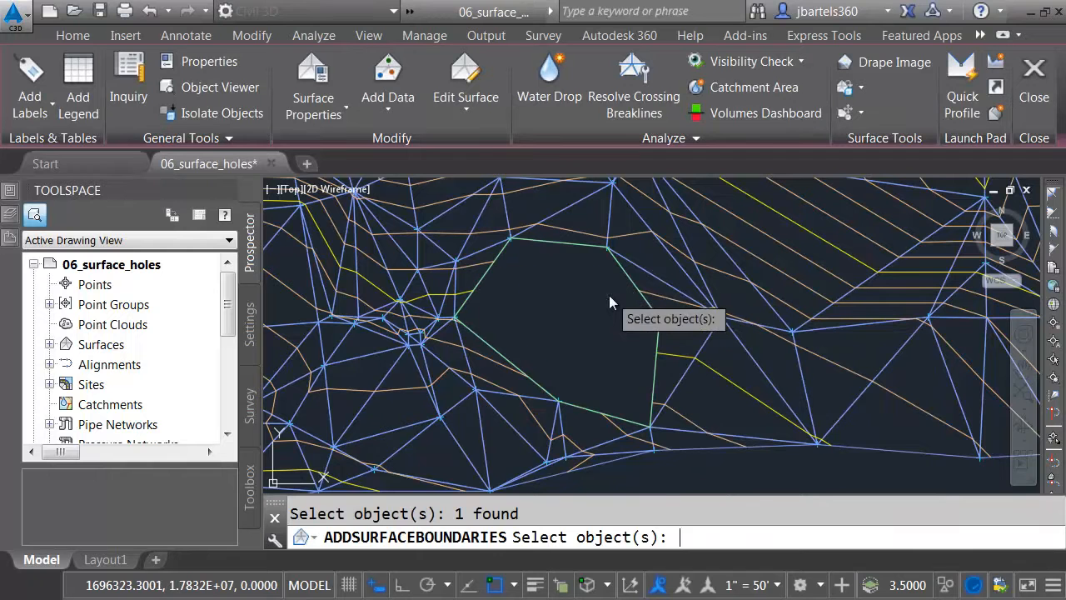
key(Return)
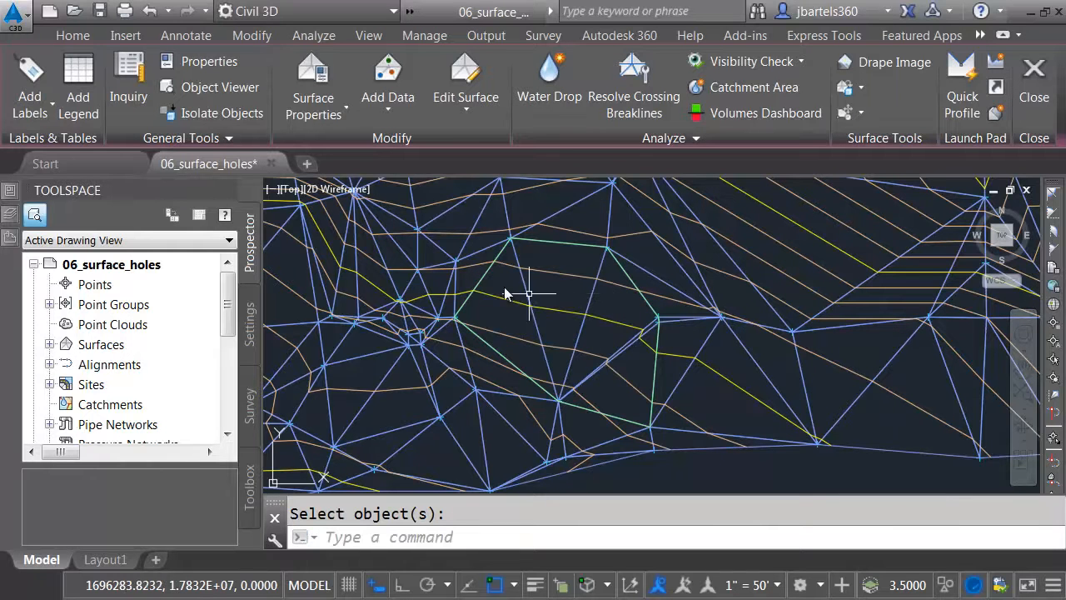
- Close 06_surface_holes without saving the changes and open 04_sample_drawing.dwg from the exercise files folder
click(271, 164)
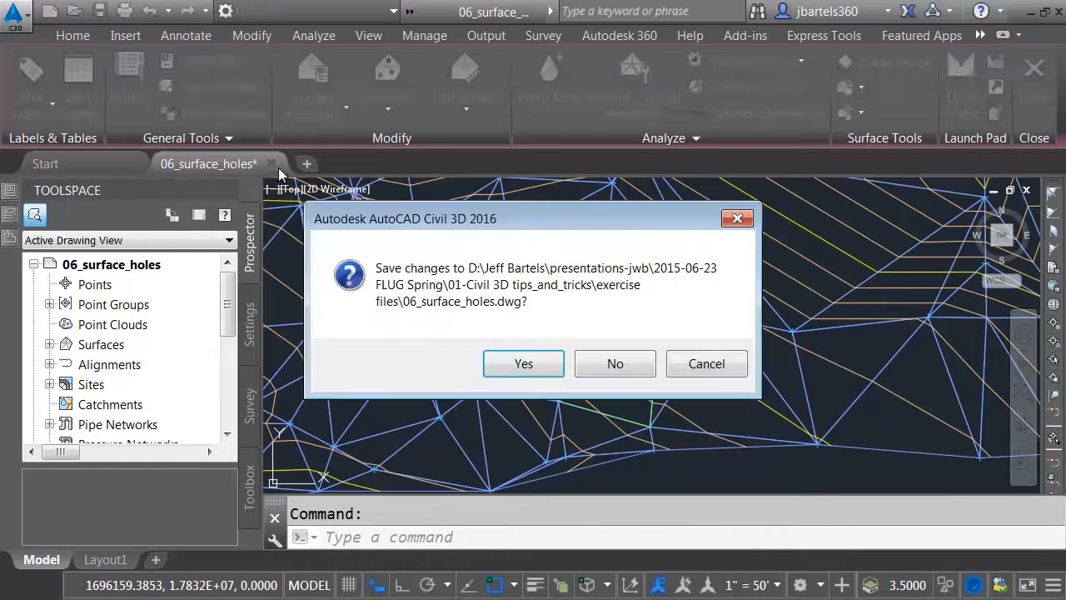
click(614, 364)
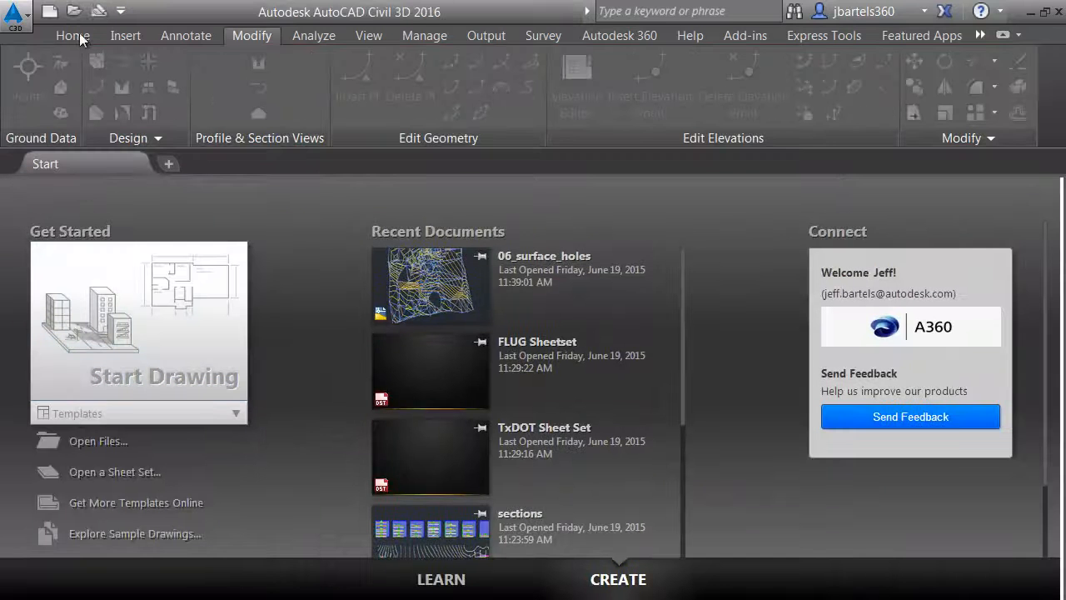
click(72, 11)
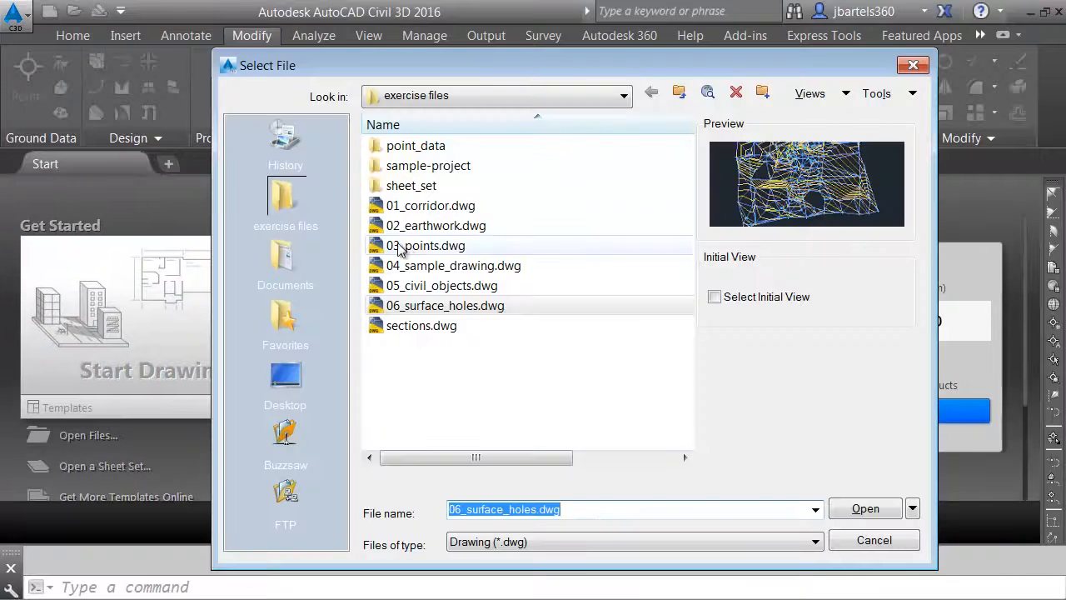
click(414, 266)
click(845, 506)
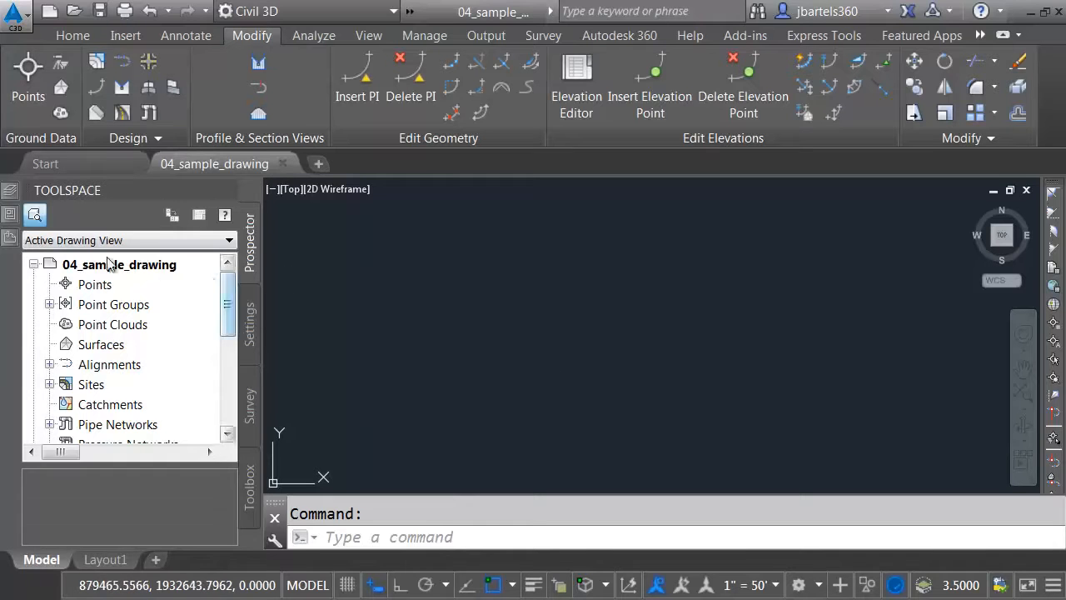
- Attach 05_civil_objects.dwg as an overlay external reference with full path, scale 1.00 and insertion point 0,0,0
mouse_move(13, 242)
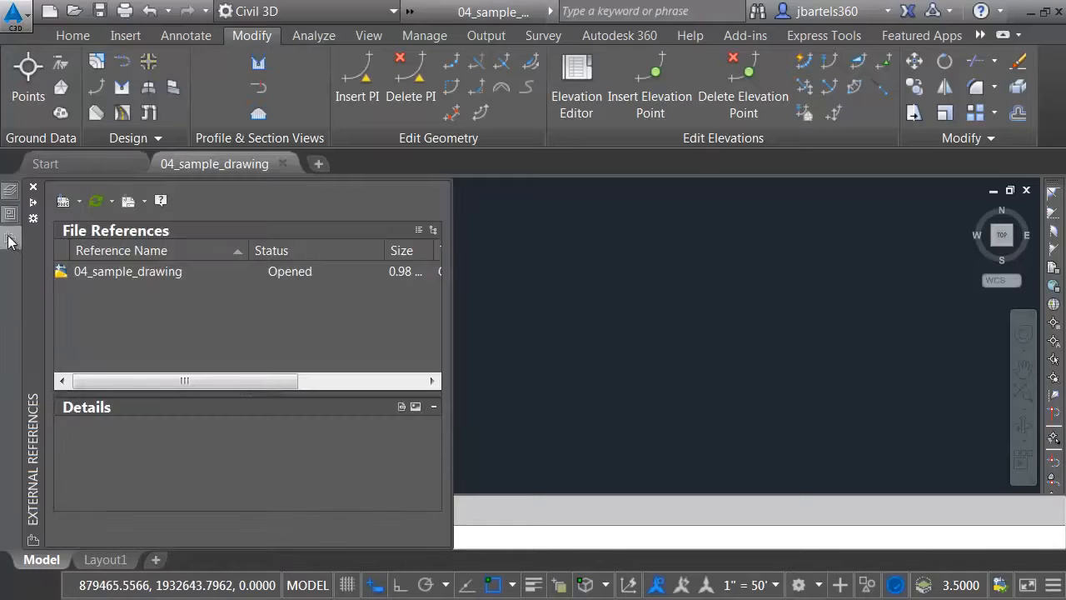
right_click(110, 294)
click(156, 354)
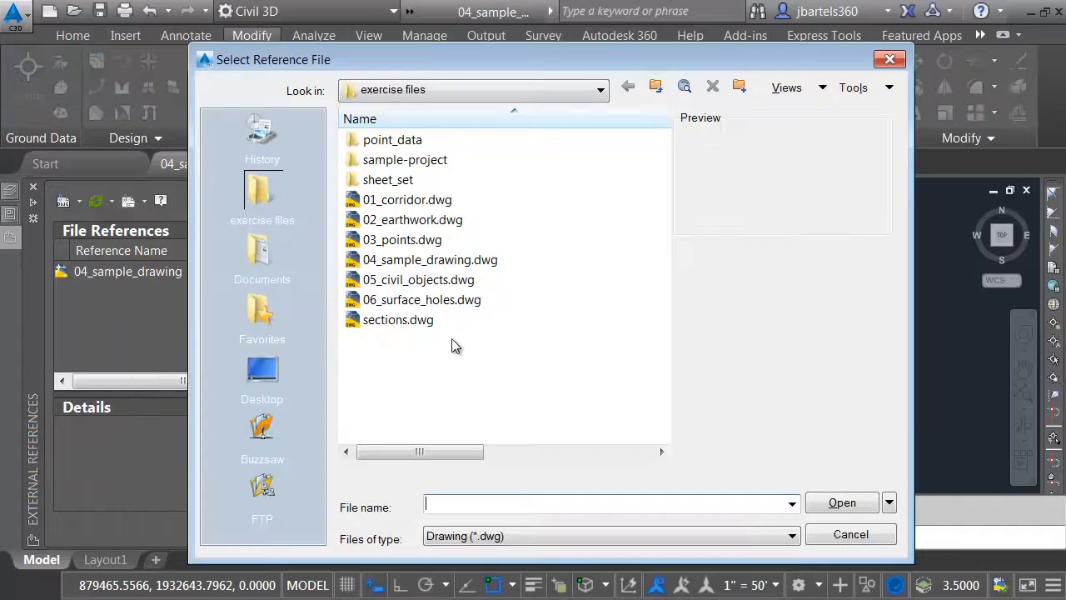
click(395, 280)
click(839, 503)
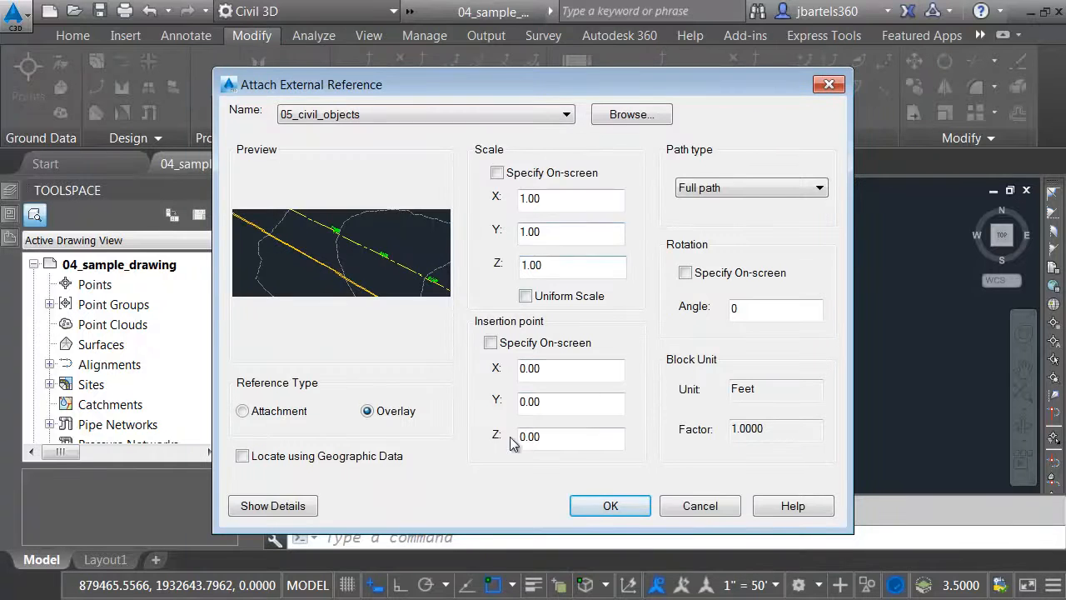
click(589, 505)
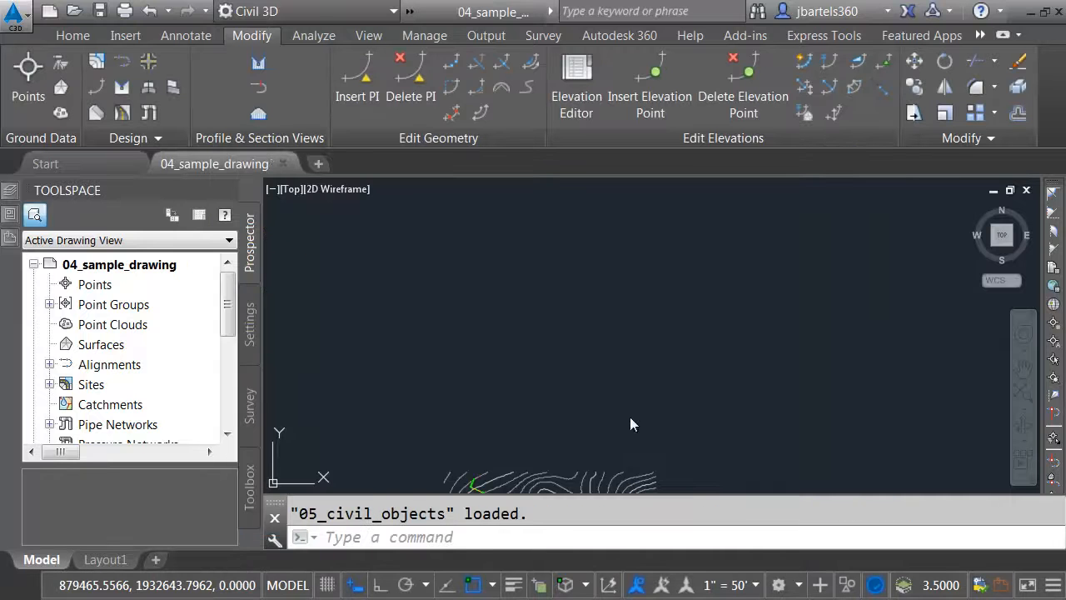
middle_drag(618, 429, 612, 231)
scroll(545, 352, up, 5)
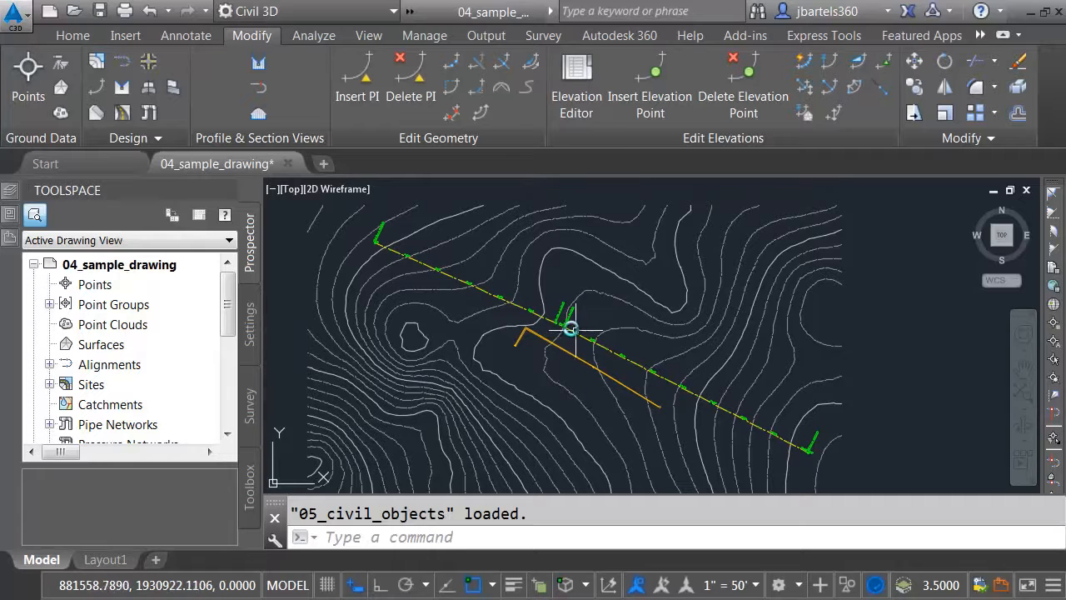
scroll(572, 366, up, 4)
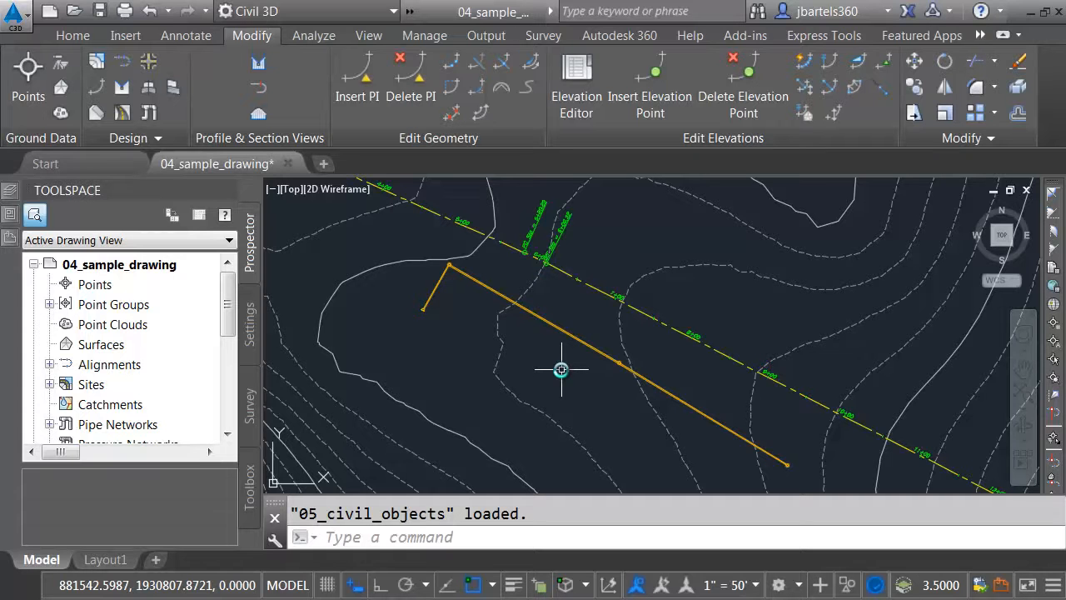
- Set up new labels for the Surface feature with the Contour - Multiple label type
click(197, 38)
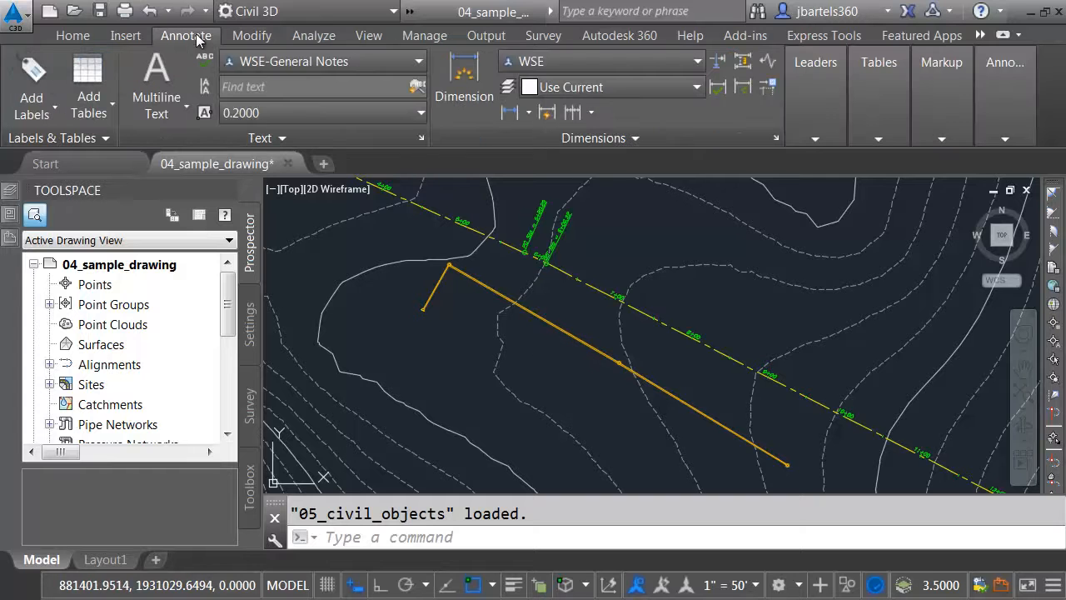
click(31, 71)
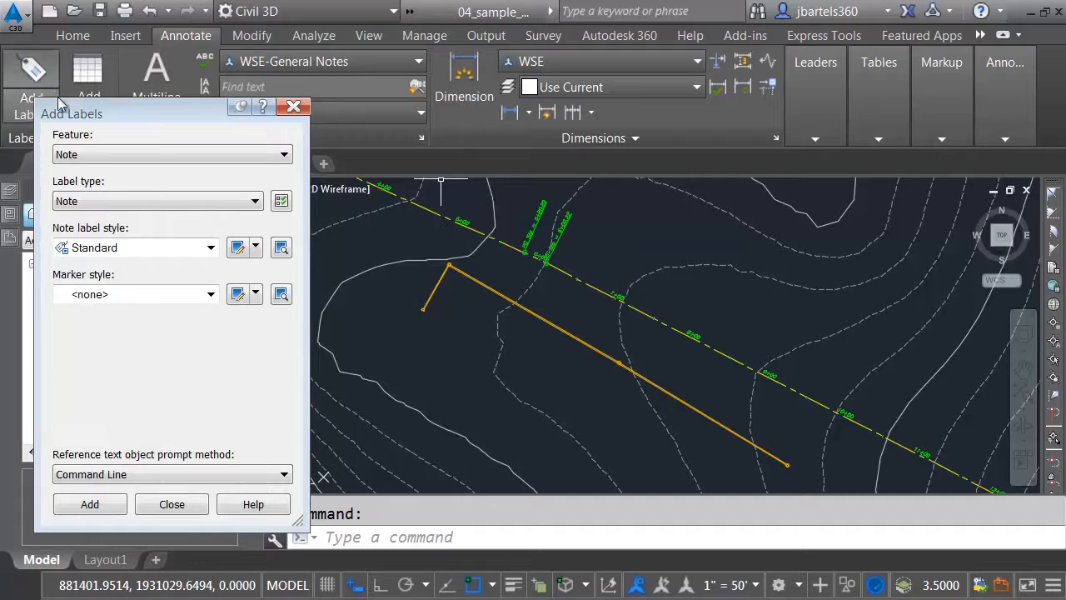
click(103, 152)
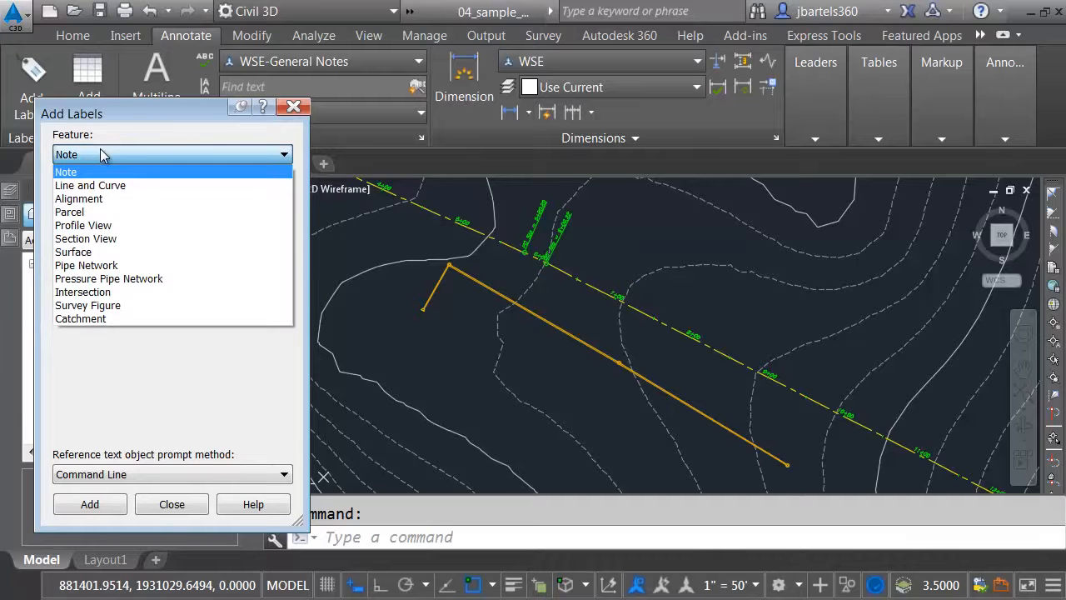
click(84, 251)
click(100, 201)
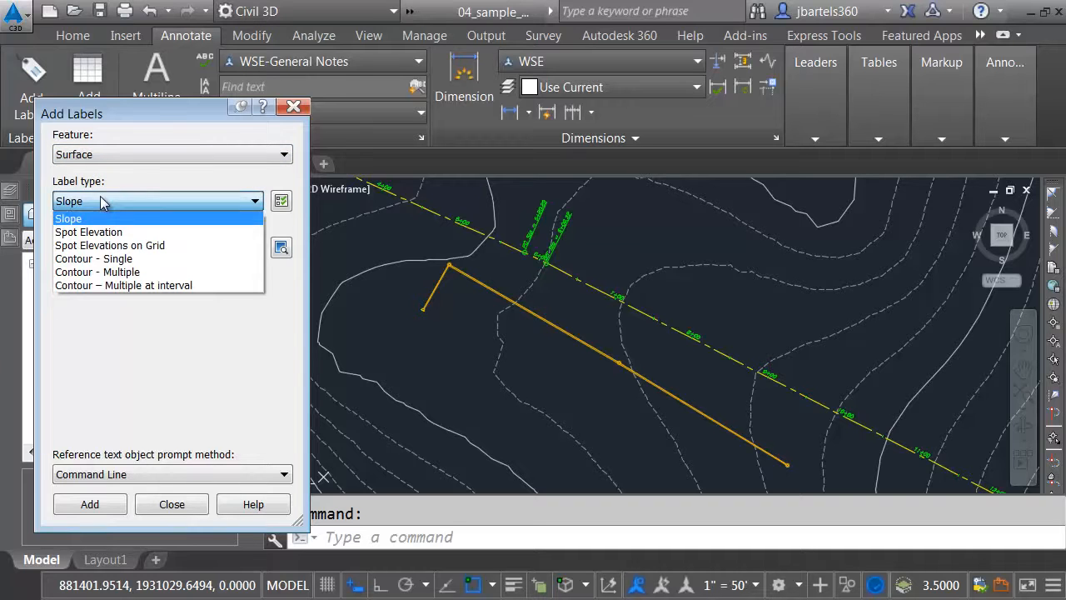
click(109, 269)
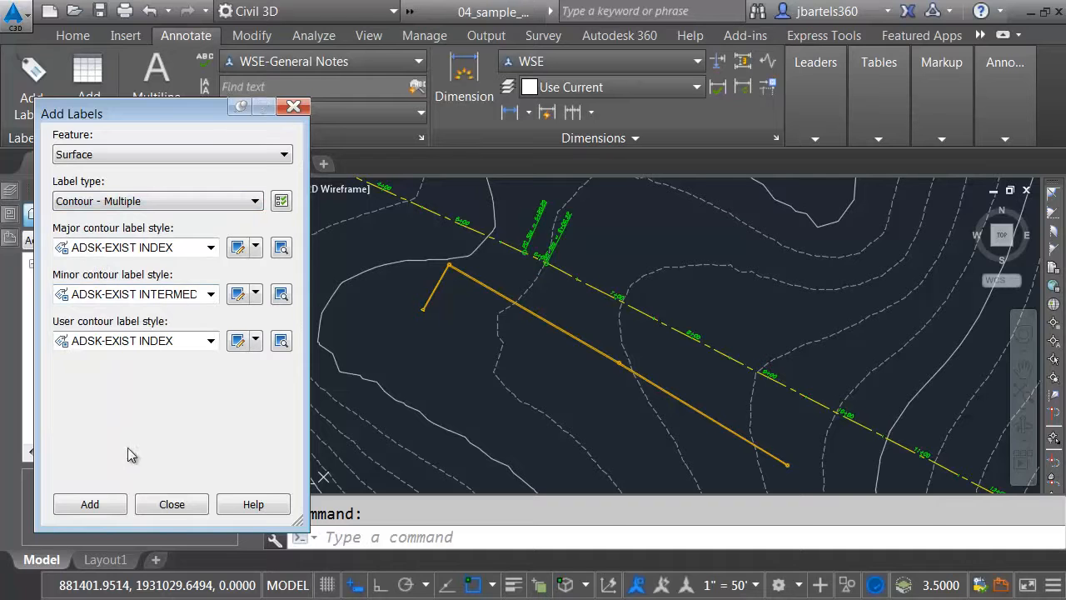
- Label the AIW_Existing_Ground contours along a line crossing them northeast of the alignment, and regenerate the drawing
click(92, 504)
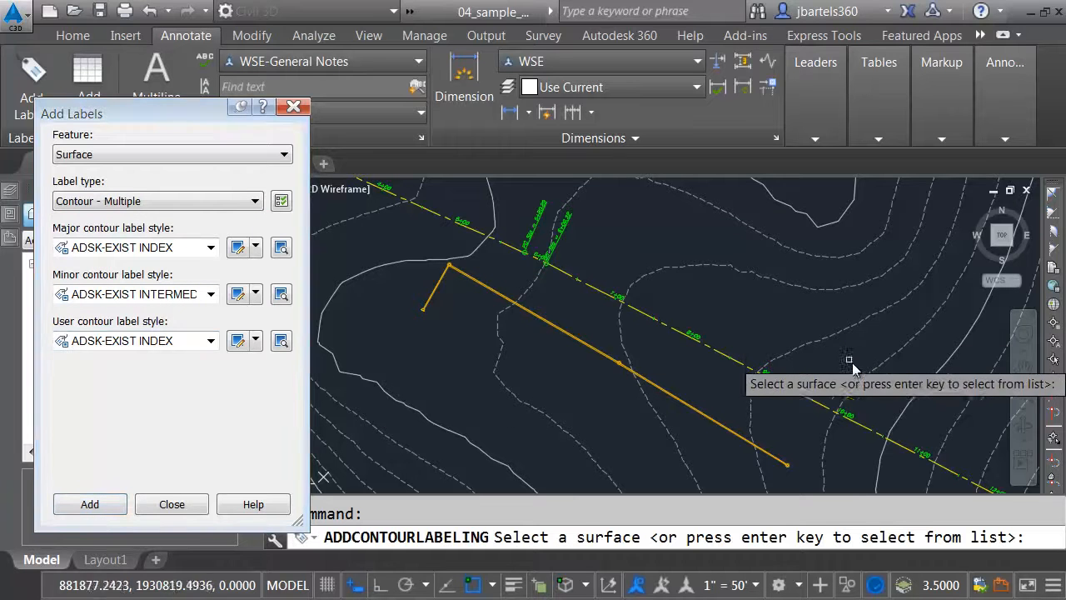
click(885, 359)
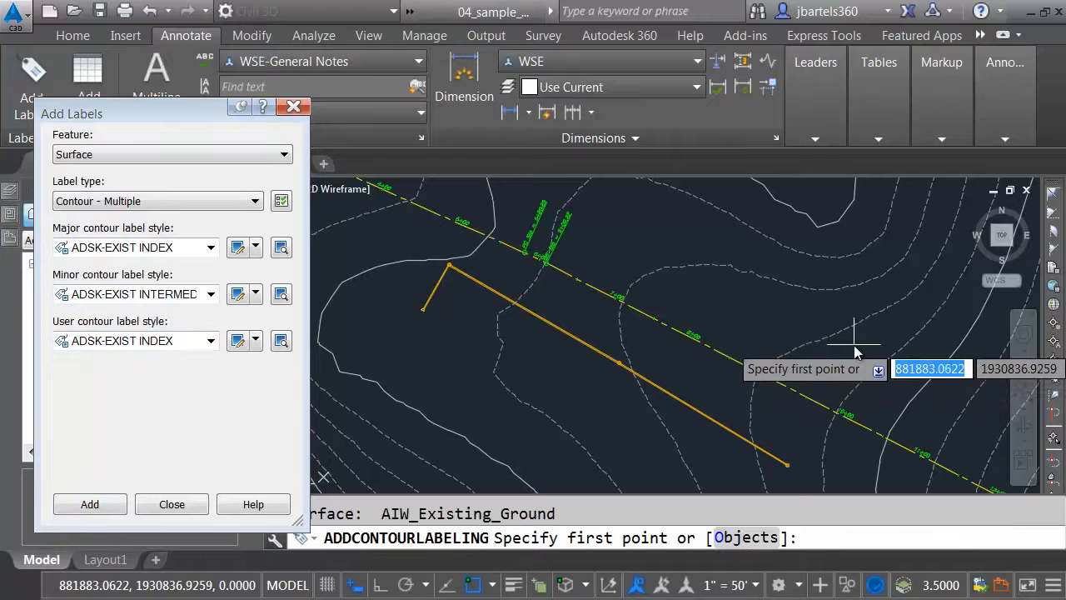
scroll(855, 342, down, 2)
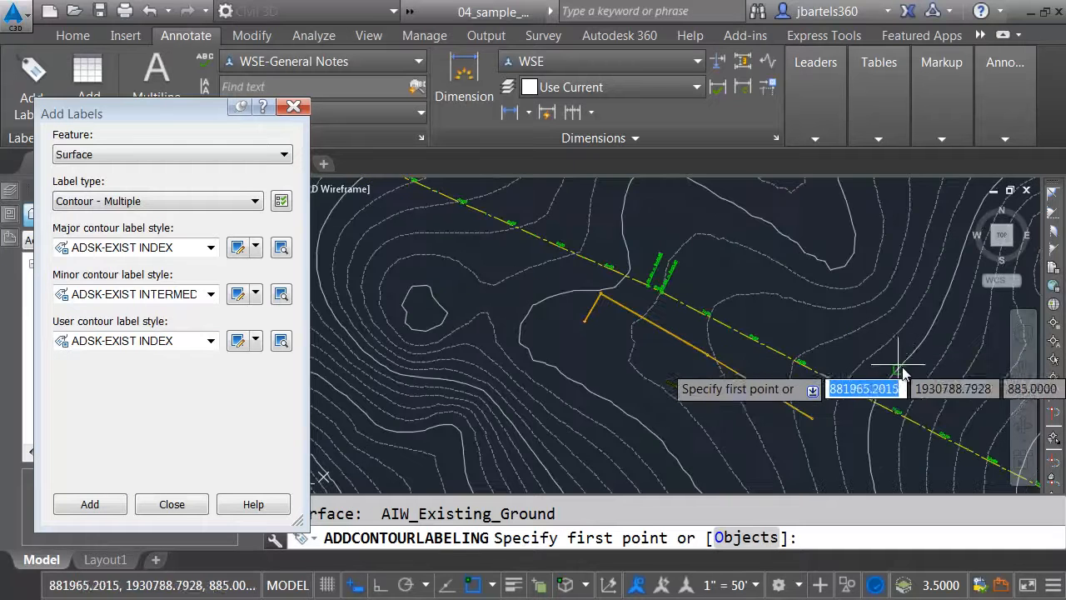
click(907, 374)
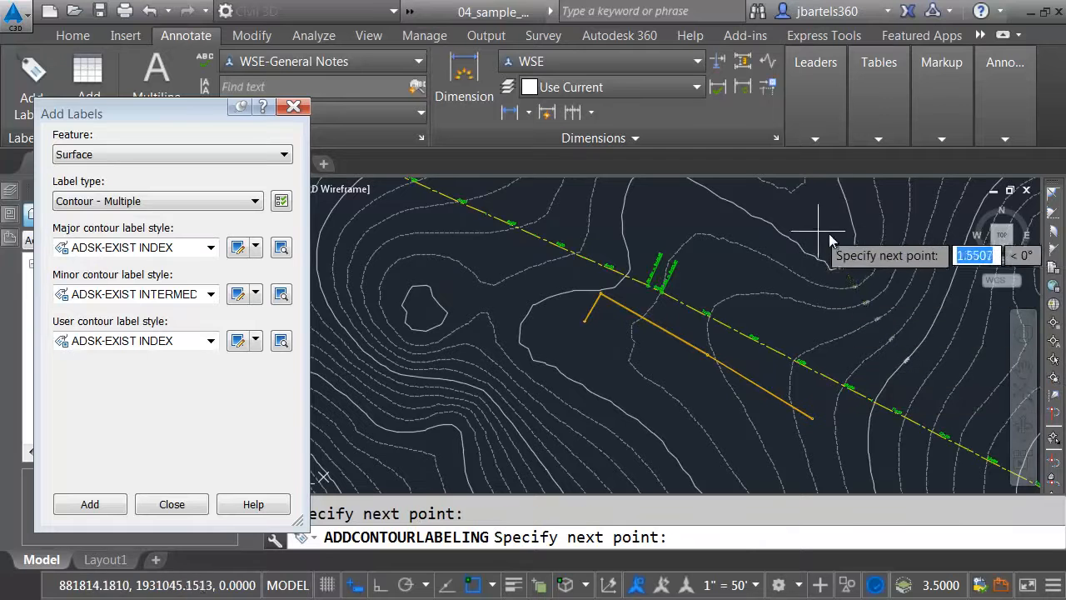
key(Escape)
scroll(916, 373, up, 3)
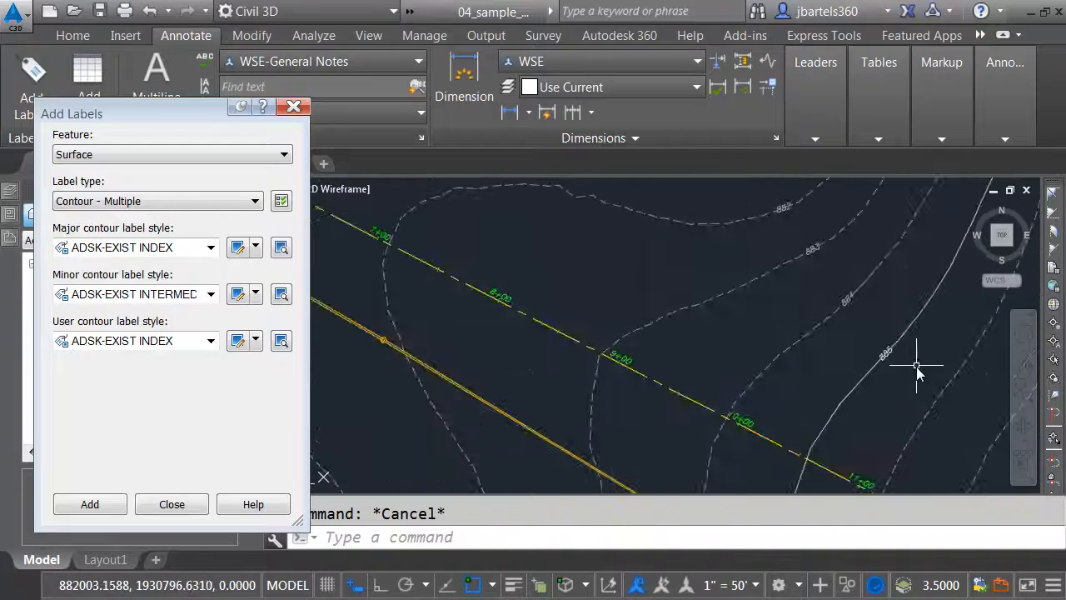
scroll(916, 372, up, 2)
text(re)
key(Return)
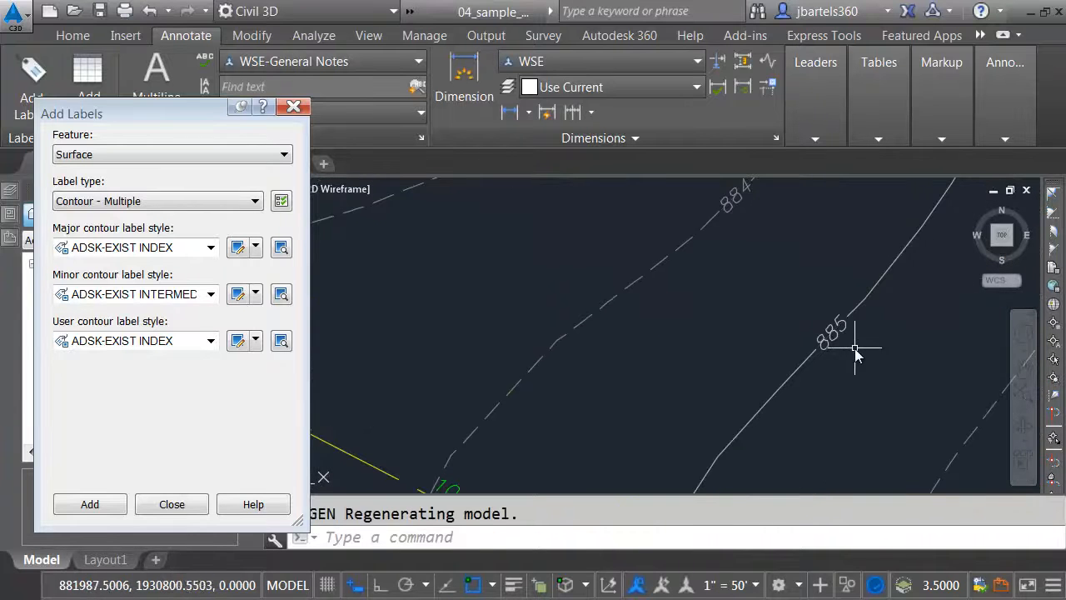
- Shift the contour label line closer to the alignment near station 10+00 and regenerate the drawing
scroll(850, 350, down, 2)
click(837, 340)
click(875, 389)
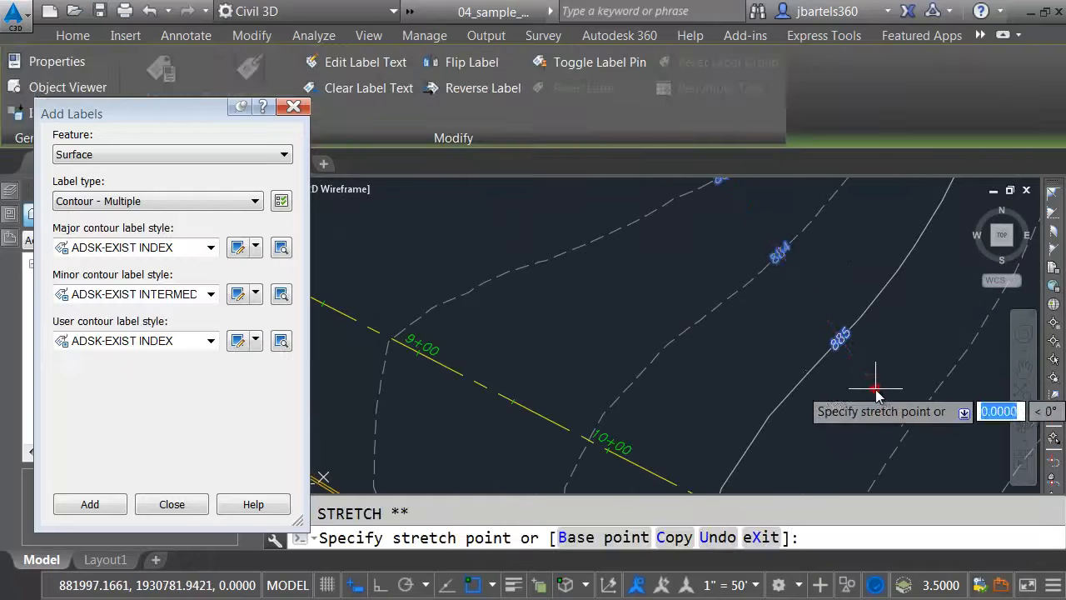
click(801, 448)
key(Escape)
text(re)
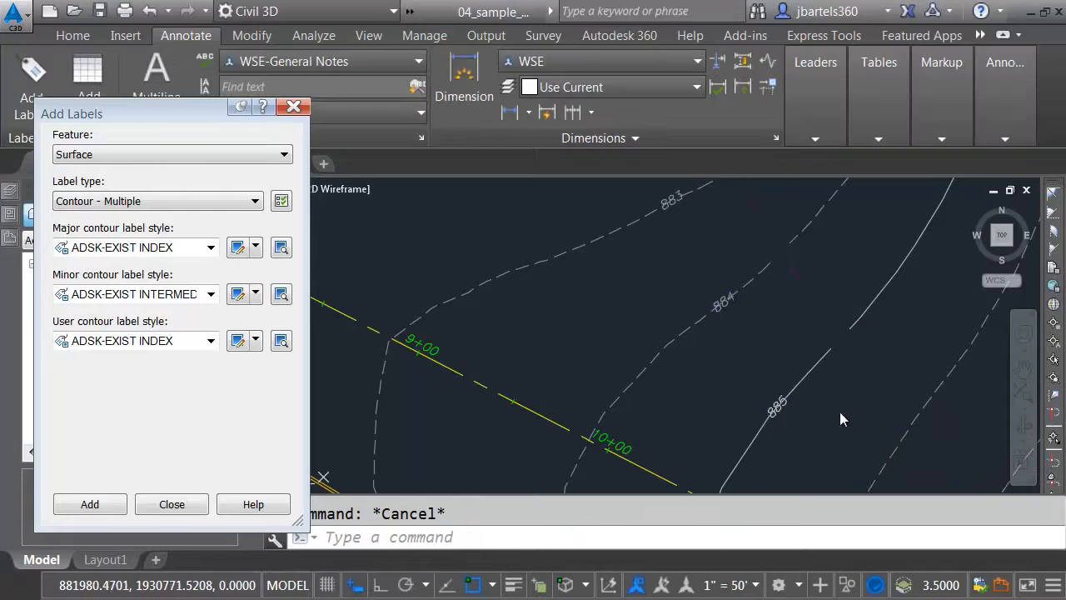
key(Return)
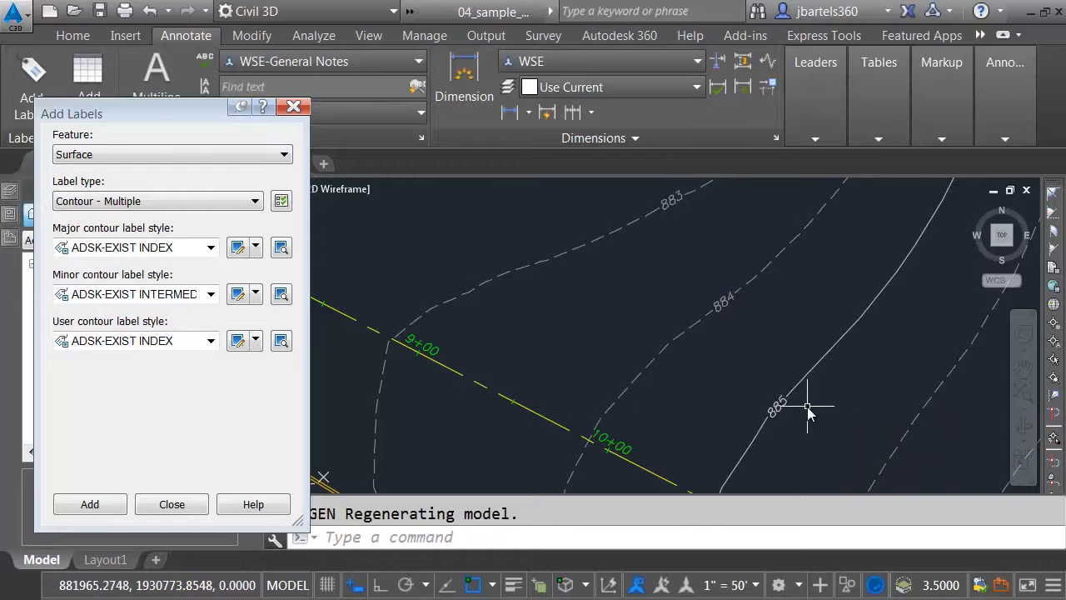
scroll(808, 408, down, 4)
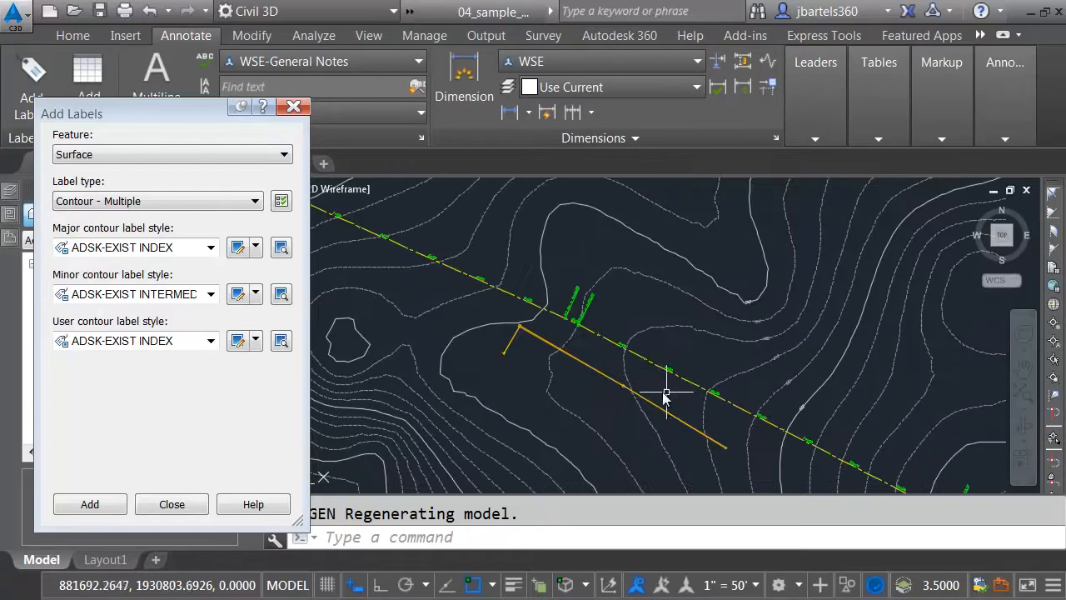
- Add Multiple Segment labels to the referenced alignment, using the ADSK-BNDY line and curve label styles
click(175, 155)
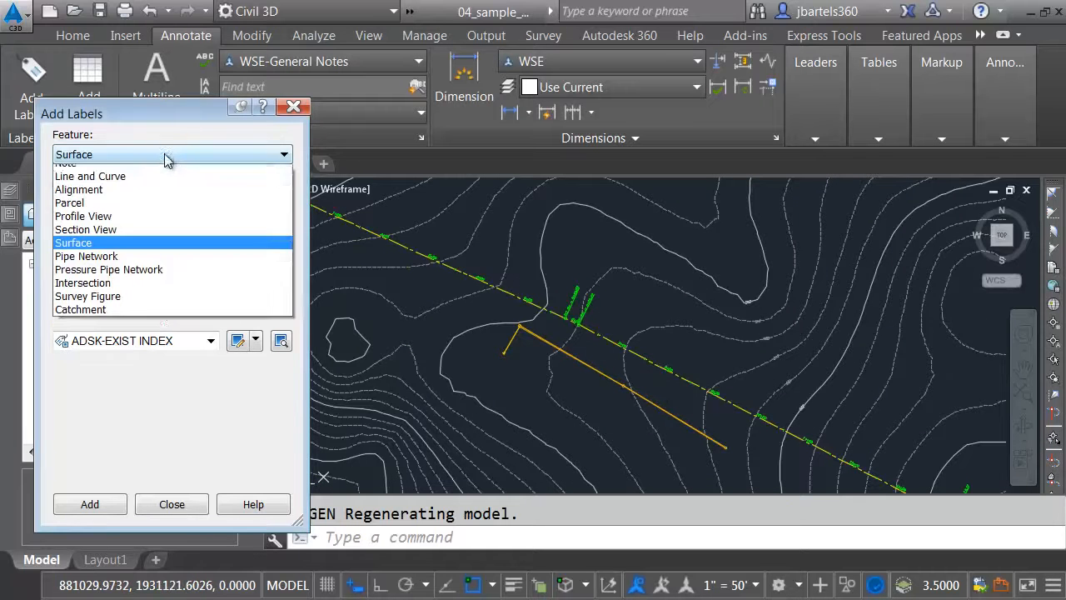
click(107, 200)
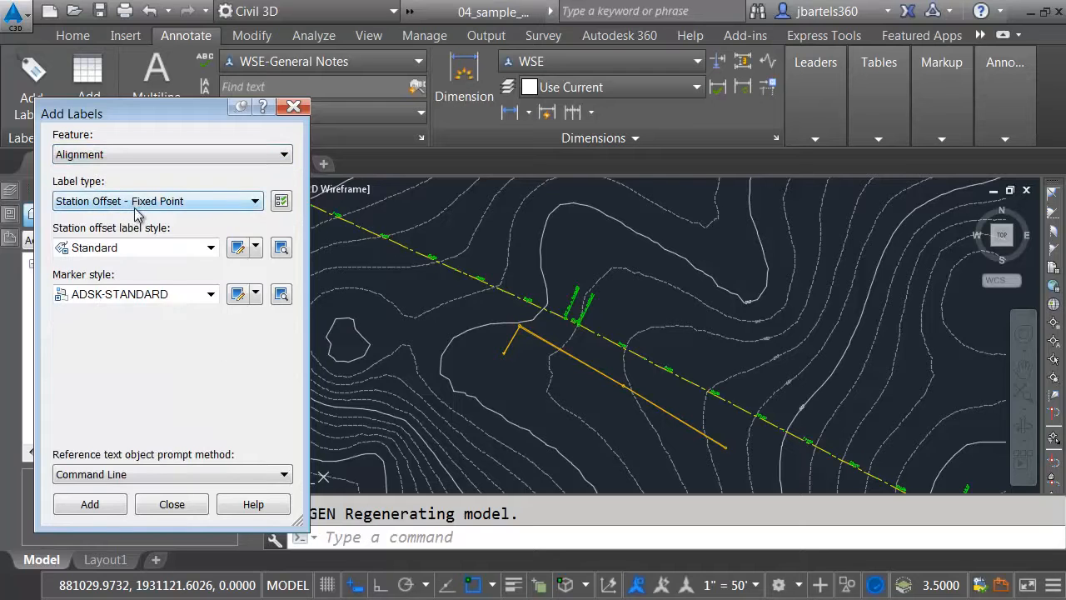
click(140, 202)
click(108, 258)
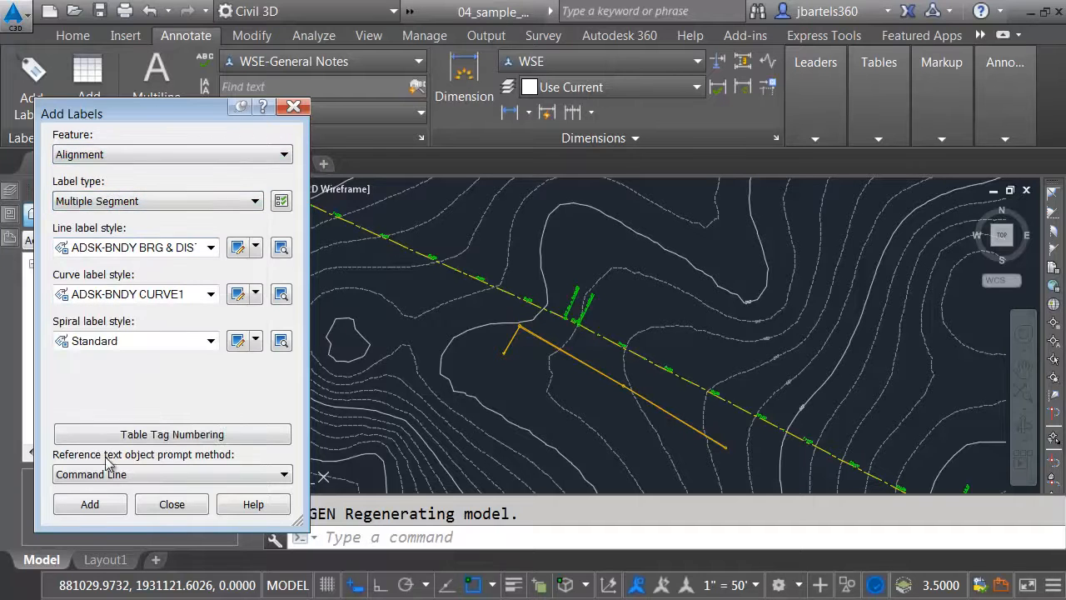
click(100, 508)
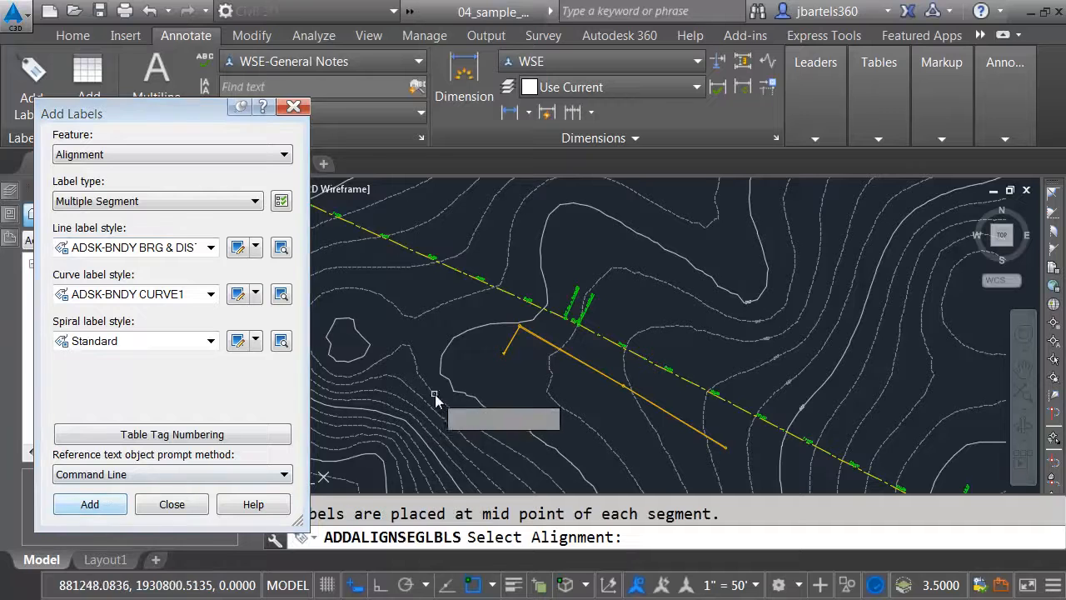
click(509, 295)
key(Escape)
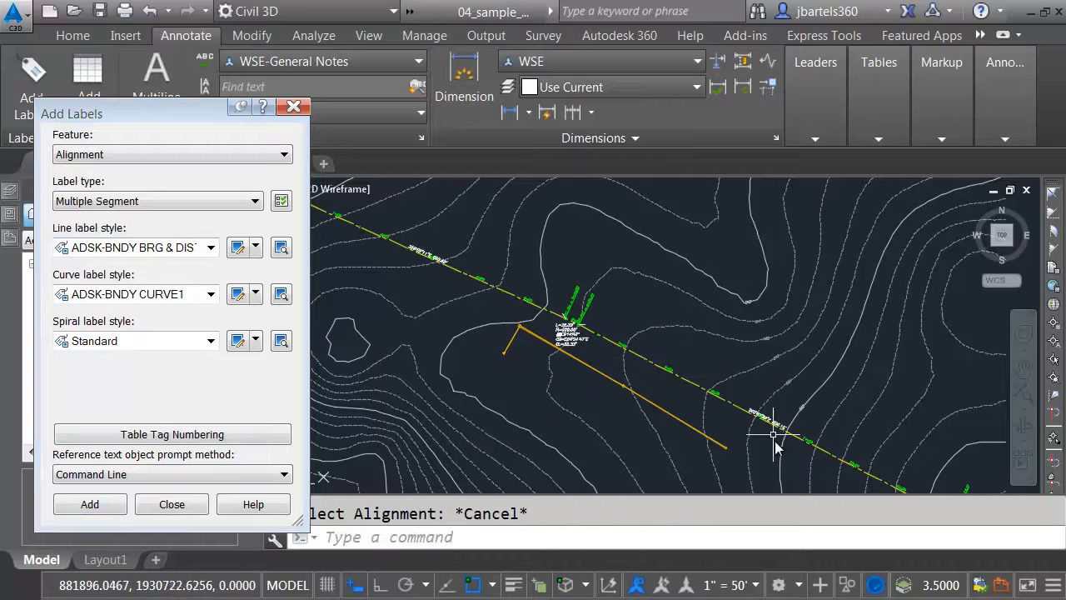
- Slide the alignment's bearing and distance label between stations 9+00 and 10+00 and flip it to the other side of the line
scroll(774, 445, up, 3)
scroll(775, 445, up, 2)
click(737, 364)
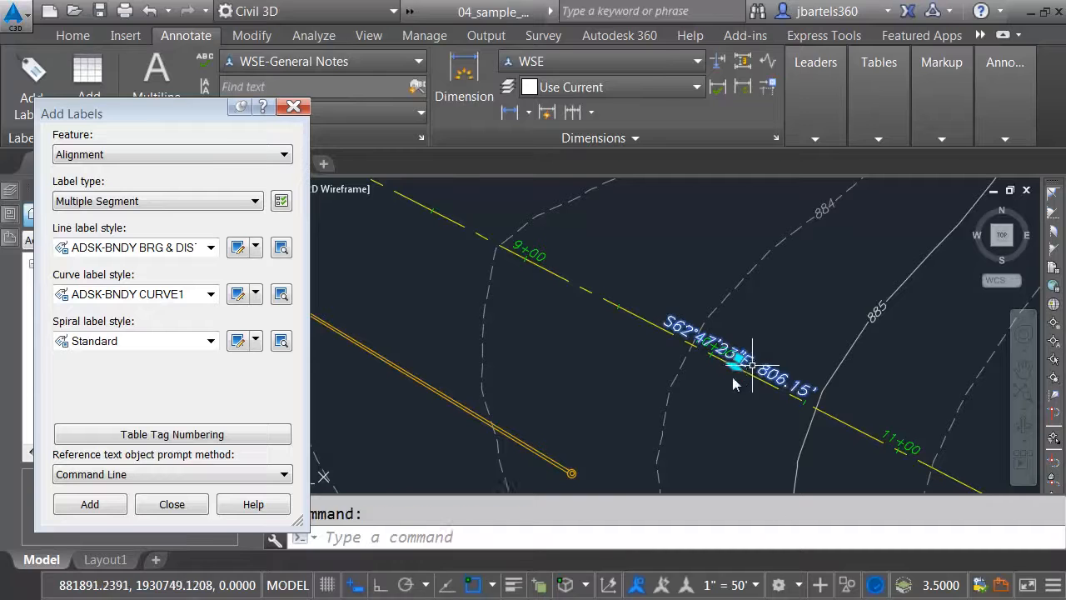
click(734, 366)
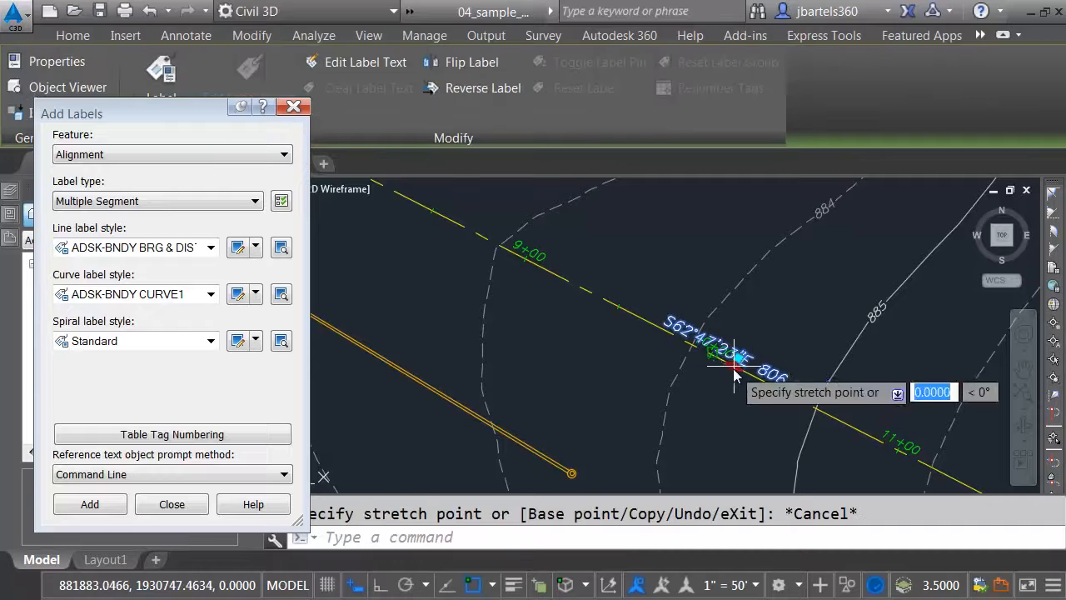
click(614, 338)
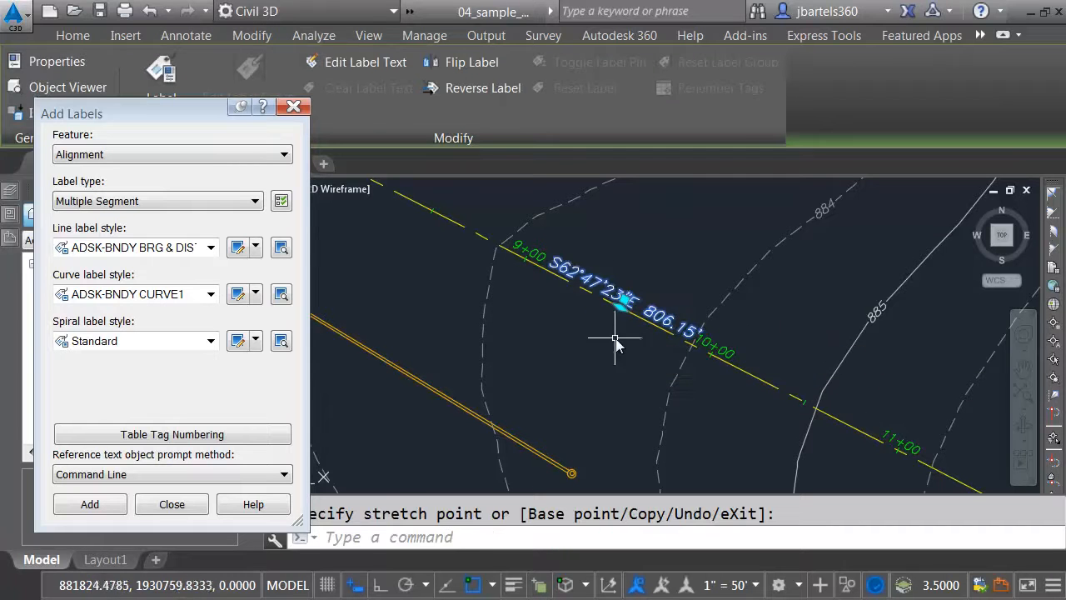
click(458, 62)
key(Escape)
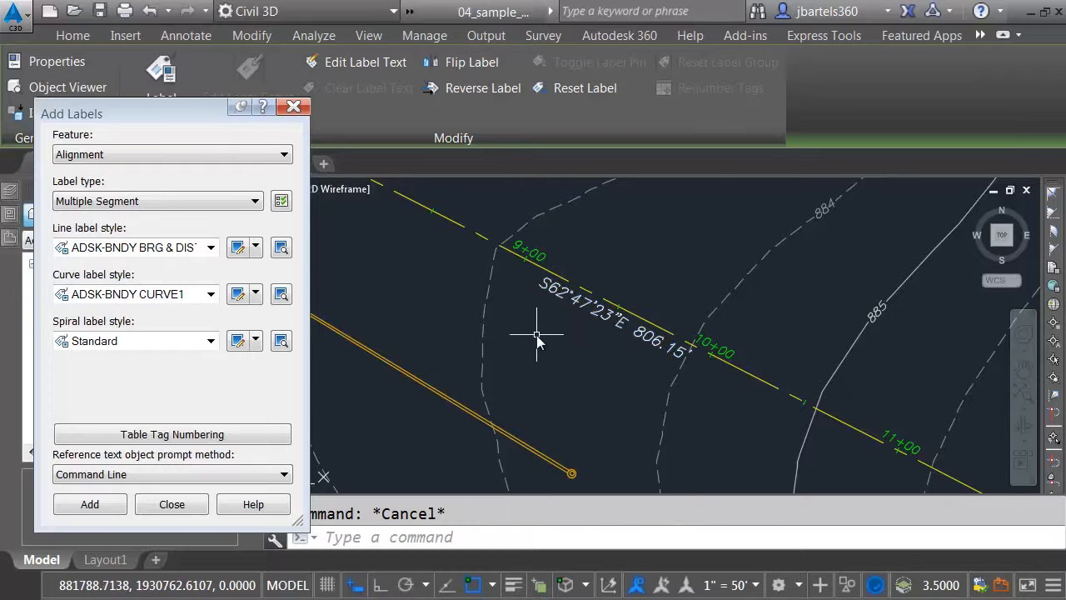
- Label the entire referenced pipe network in plan, using ADSK-PIPE LABEL for pipes and the ADSK-SAN PLAN structure style
scroll(543, 340, down, 3)
middle_drag(471, 319, 697, 375)
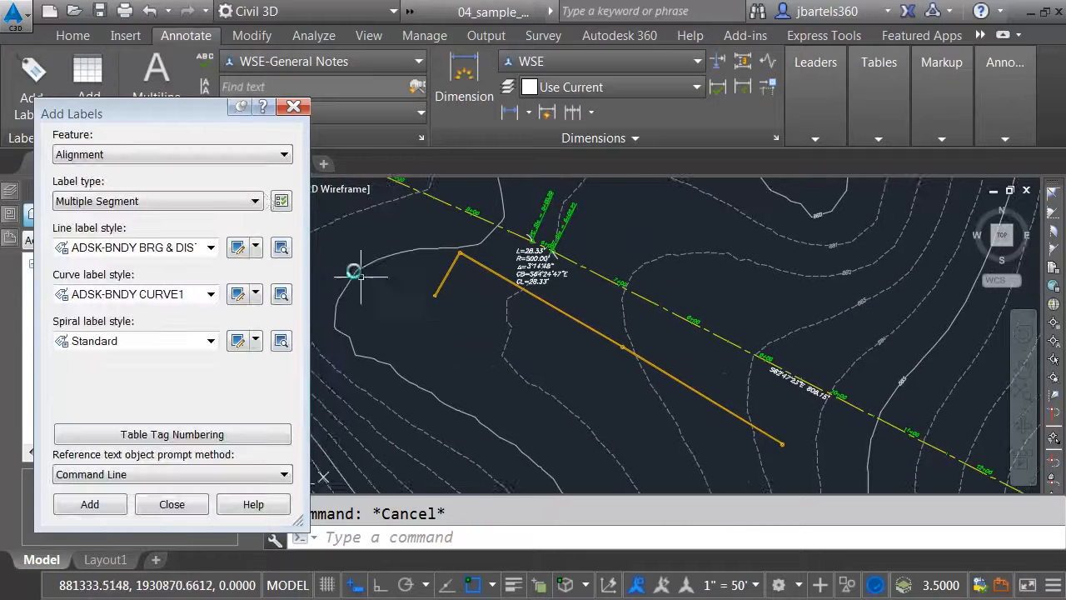
click(234, 156)
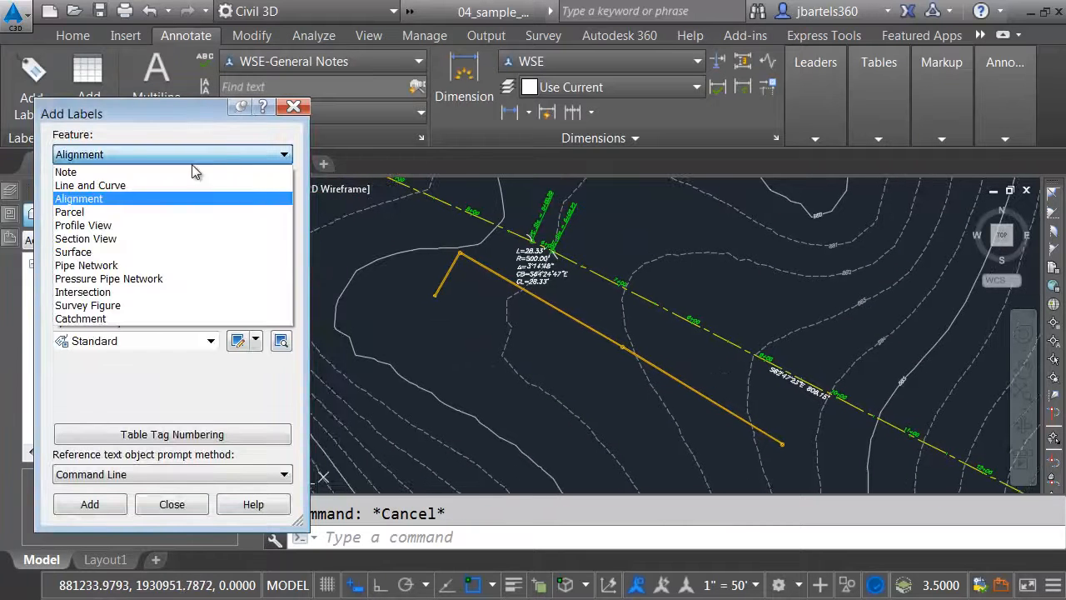
click(107, 258)
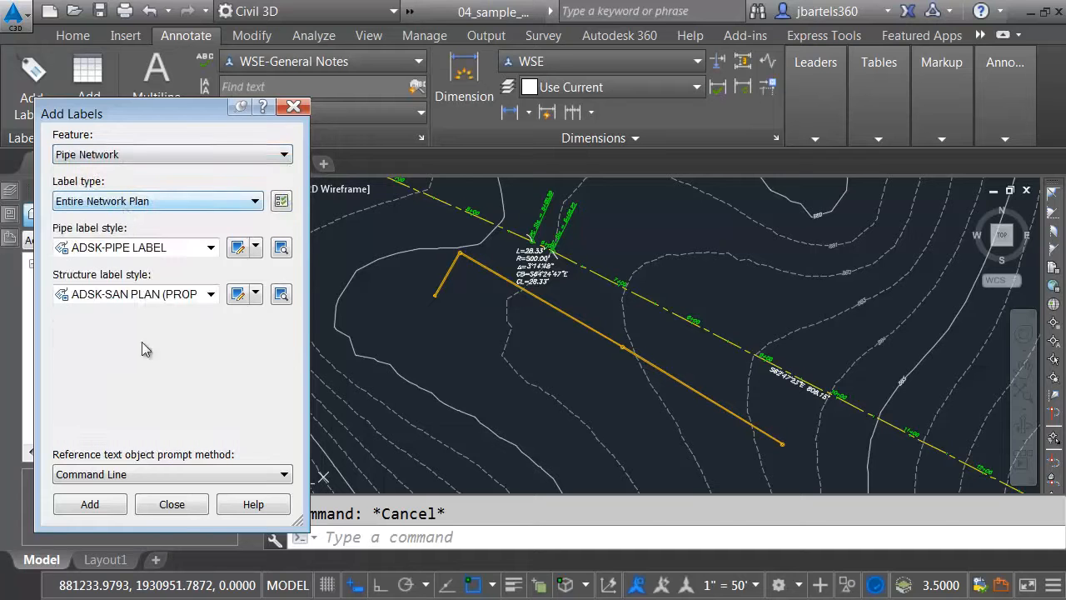
click(98, 505)
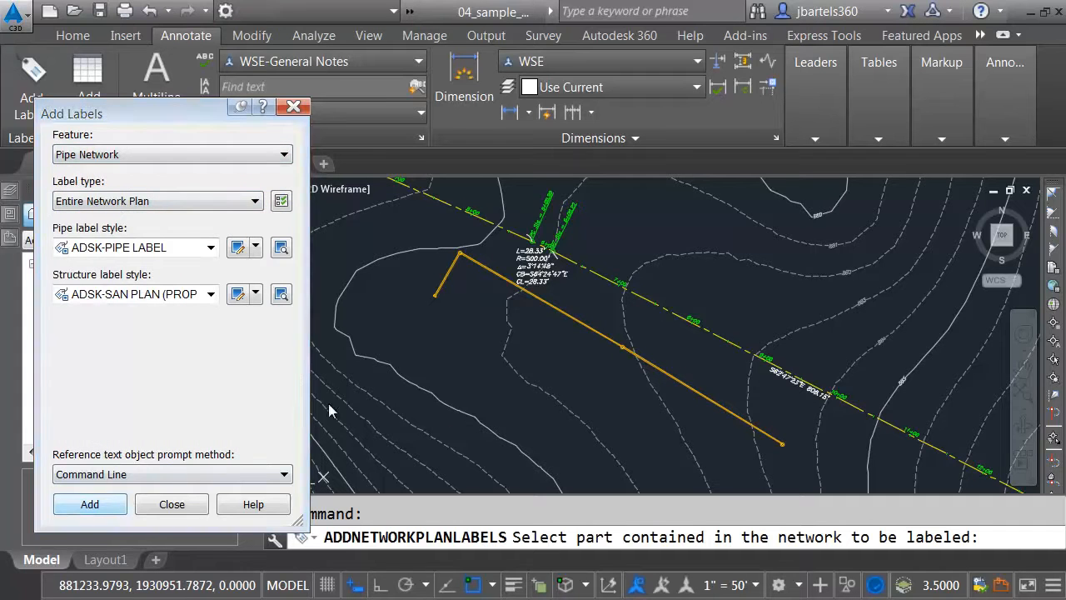
click(581, 331)
key(Escape)
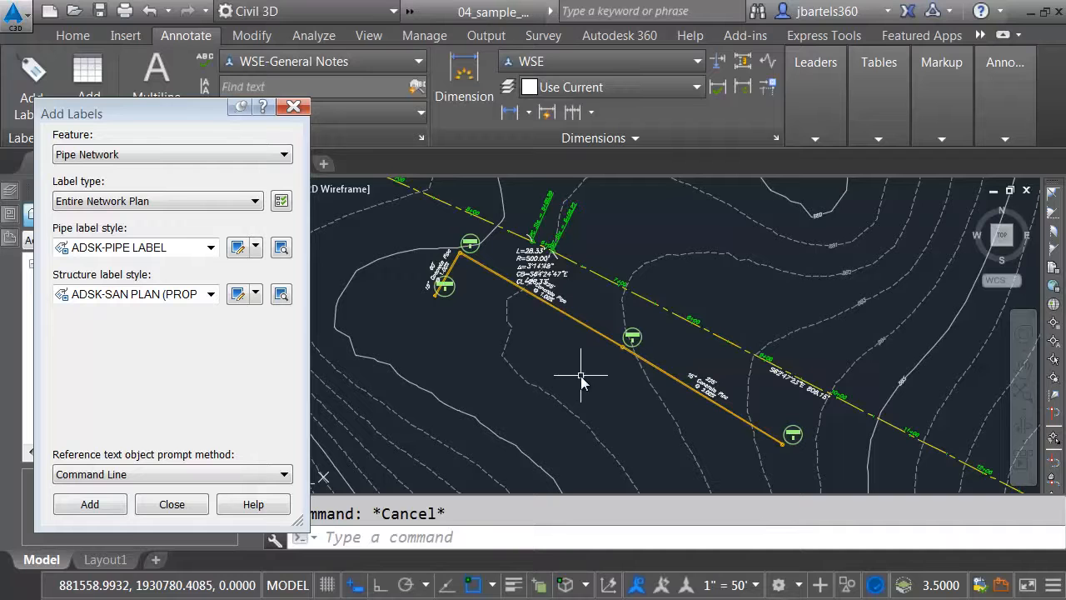
- Flip the label of the 1.00% pipe overlapping the curve label to the pipe's other side, and finish adding labels
click(543, 292)
click(462, 65)
key(Escape)
scroll(539, 286, up, 2)
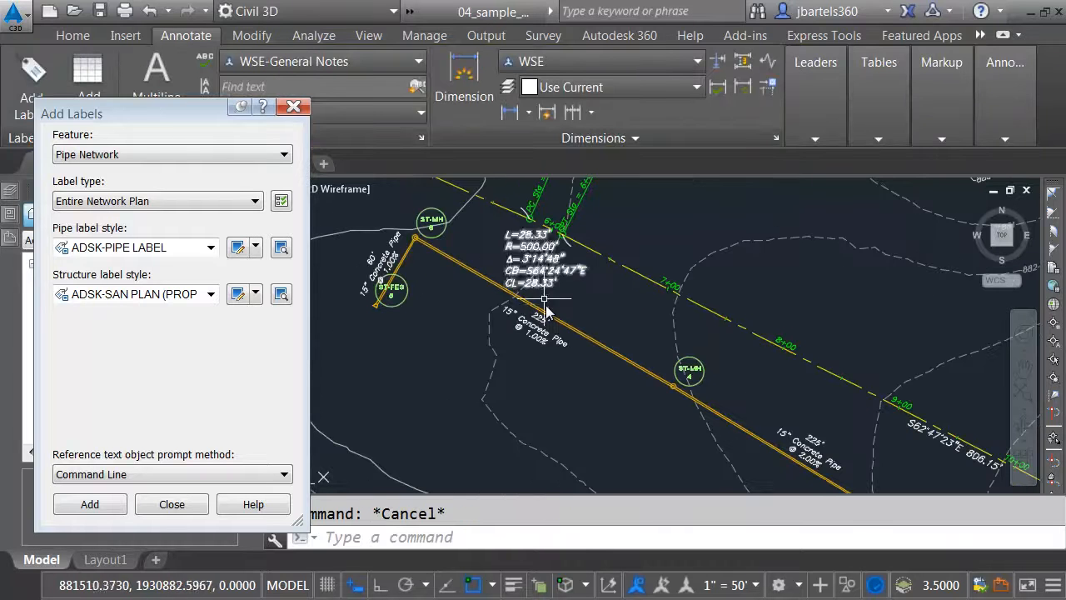
scroll(558, 316, down, 2)
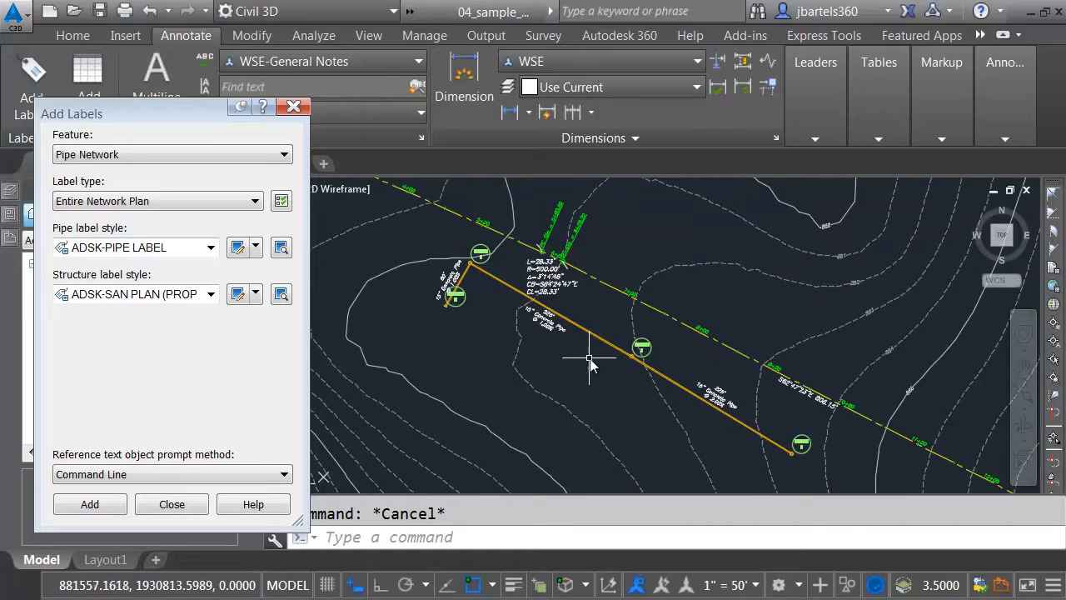
click(293, 106)
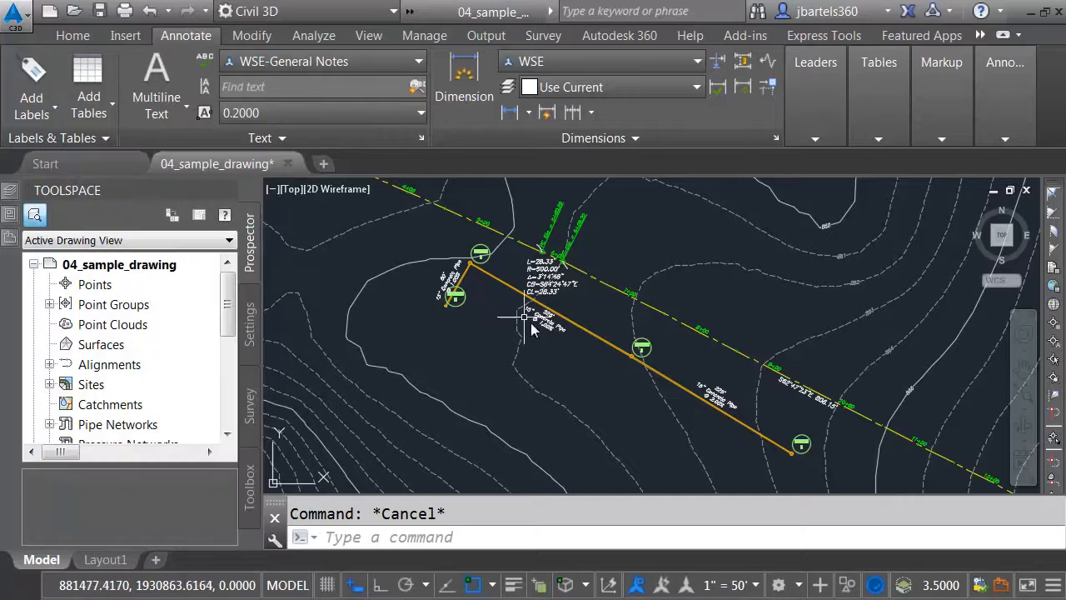
- Open the referenced 05_civil_objects drawing from the external reference in the current drawing
click(582, 326)
right_click(587, 303)
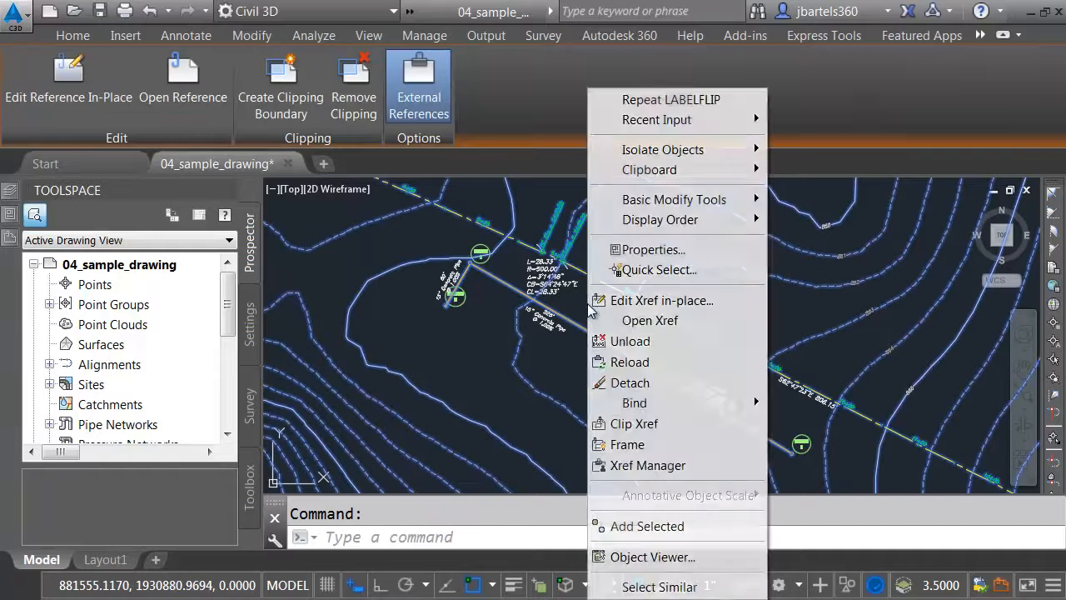
click(626, 322)
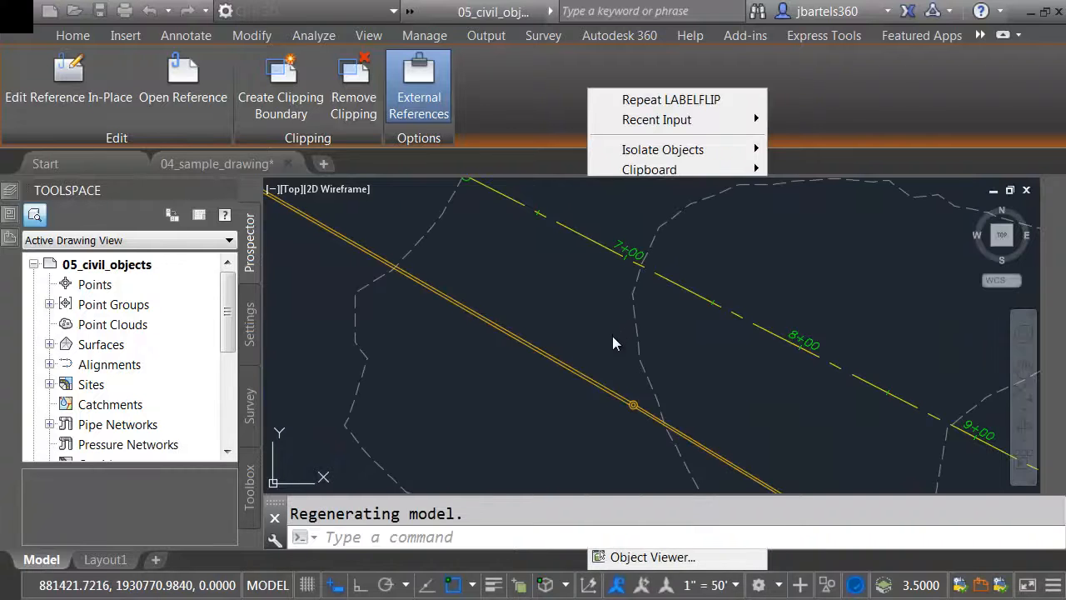
- Move the pipe network structure south of station 7+00 west-northwest to a new location in 05_civil_objects
click(635, 403)
click(635, 404)
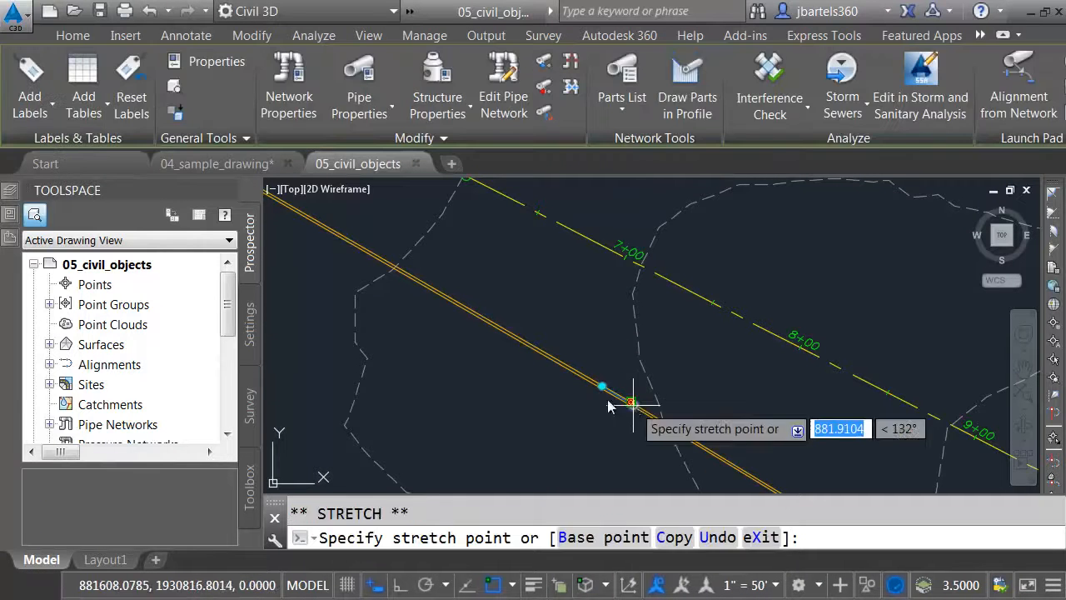
click(484, 350)
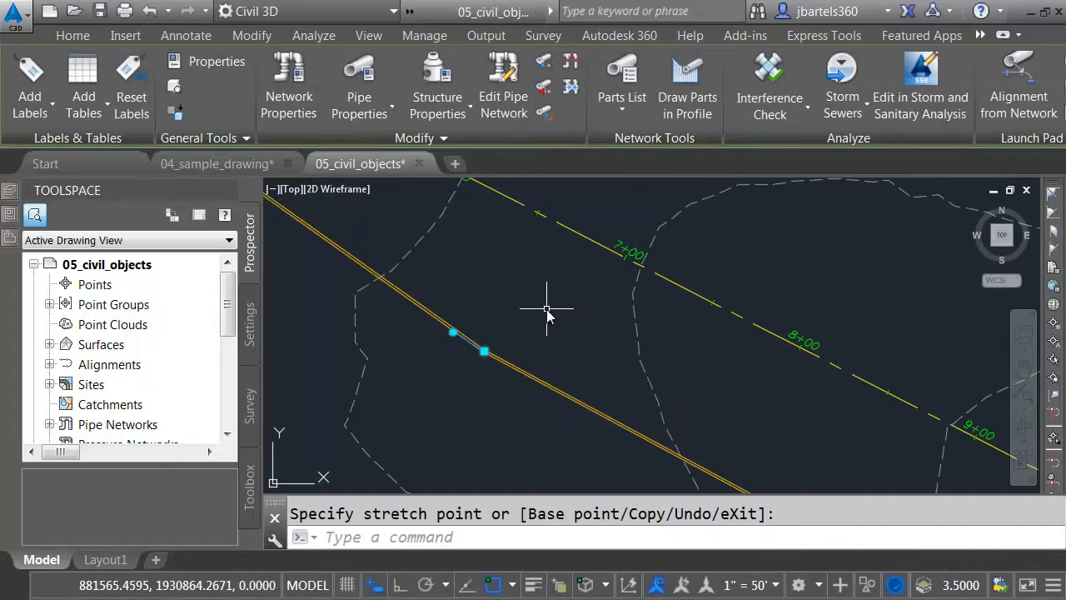
key(Escape)
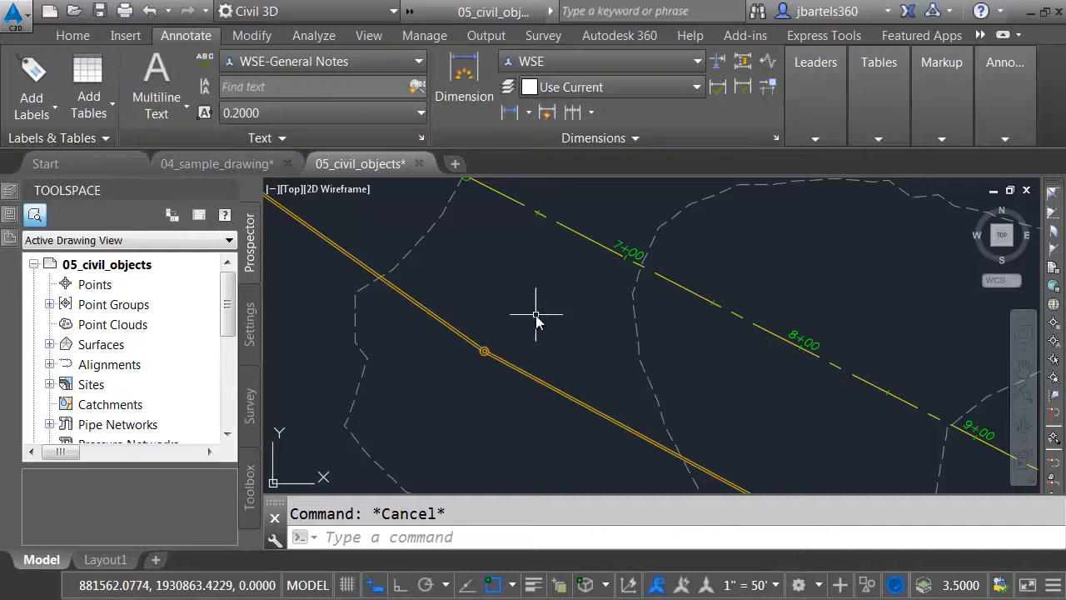
- Save 05_civil_objects and reload its changed reference in 04_sample_drawing
click(99, 11)
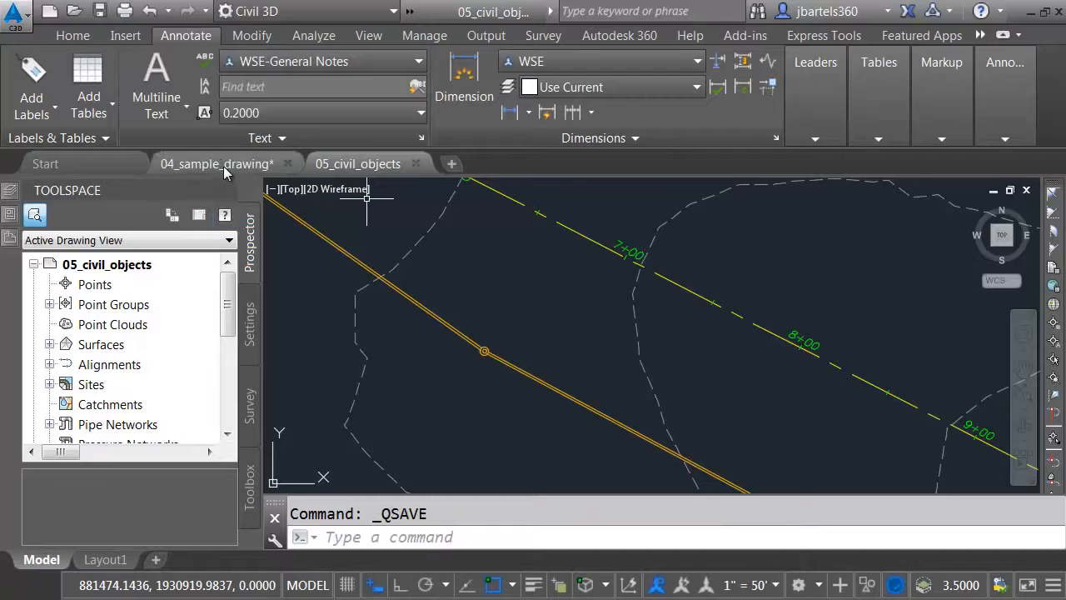
click(224, 163)
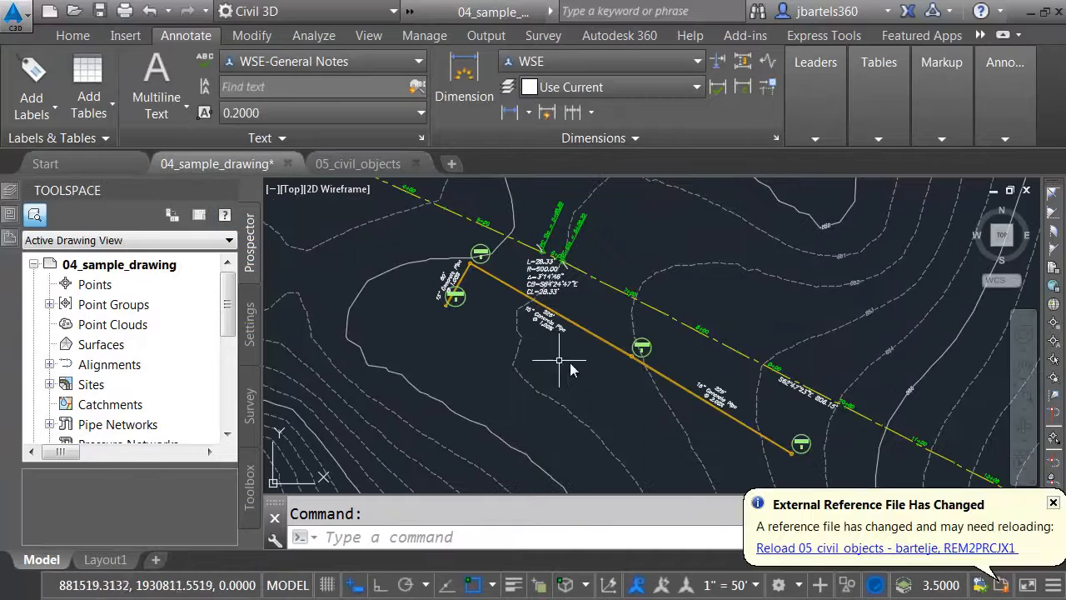
click(830, 549)
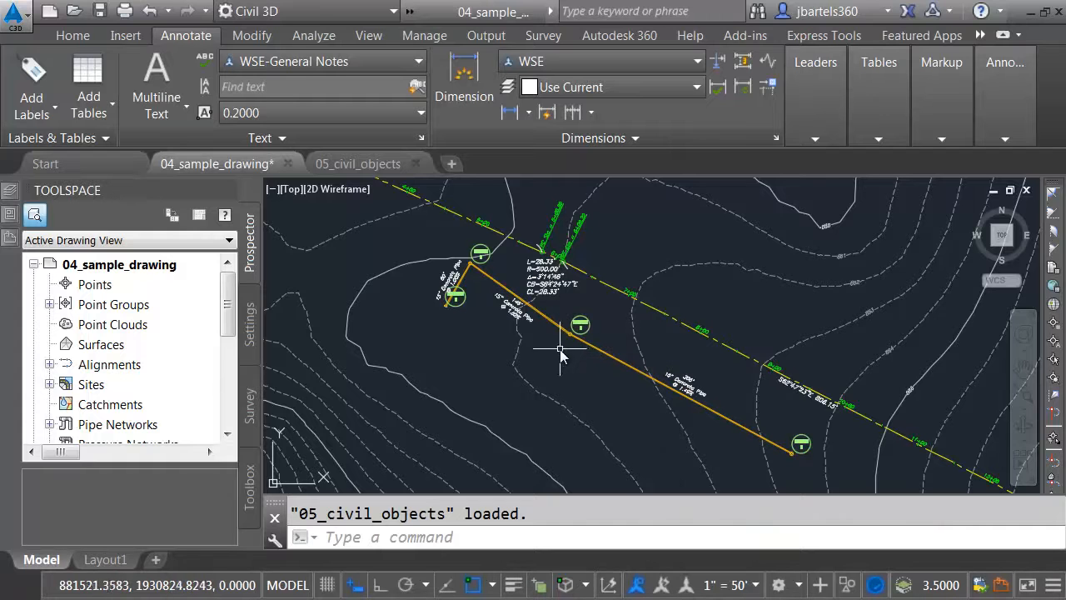
- Undo the structure move in 05_civil_objects and save the drawing again
click(370, 162)
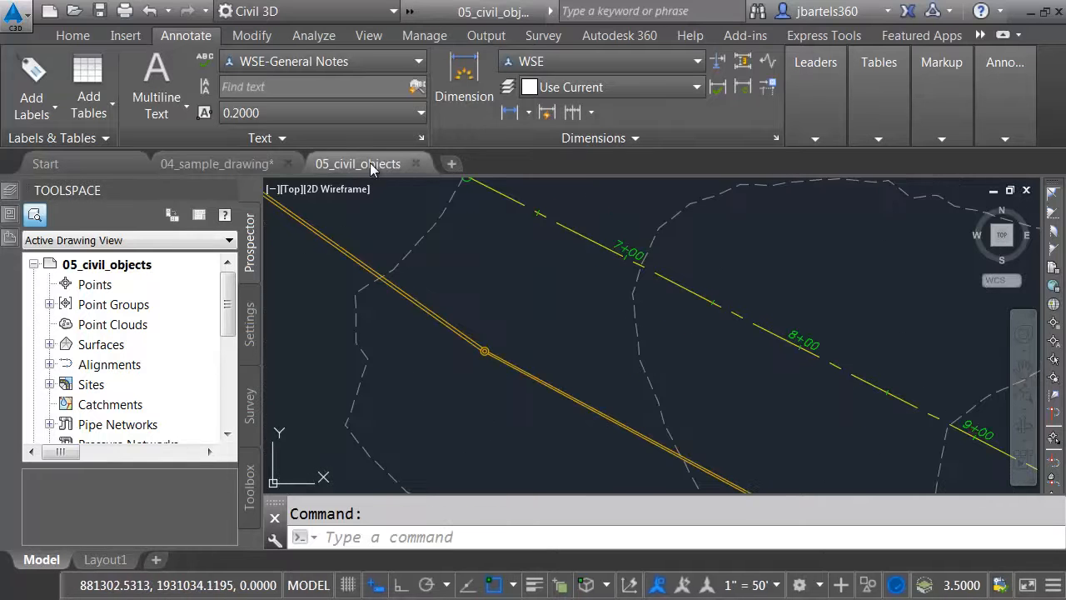
click(168, 11)
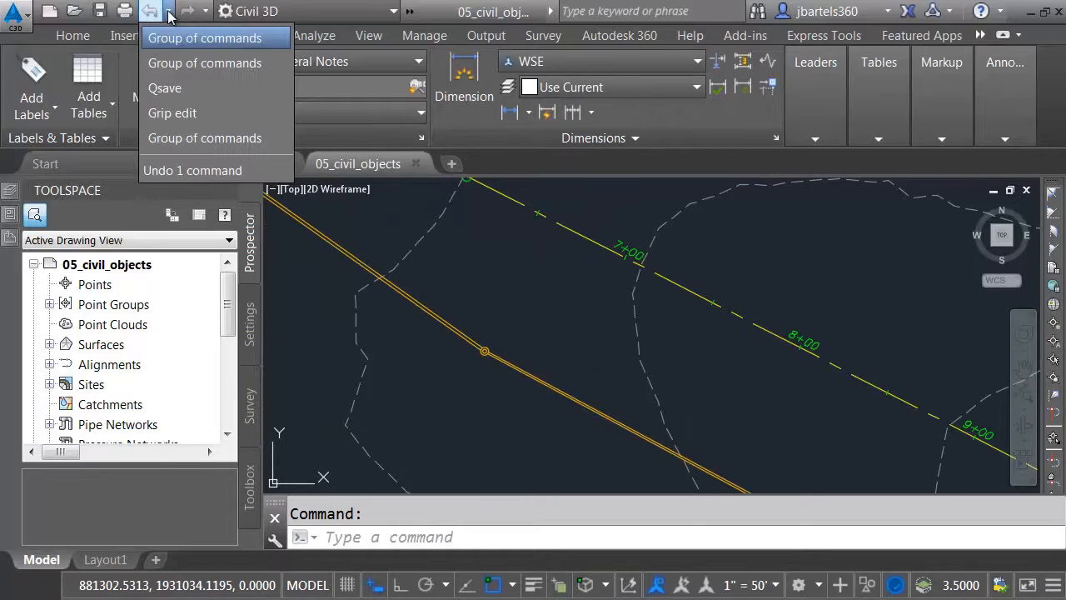
click(166, 139)
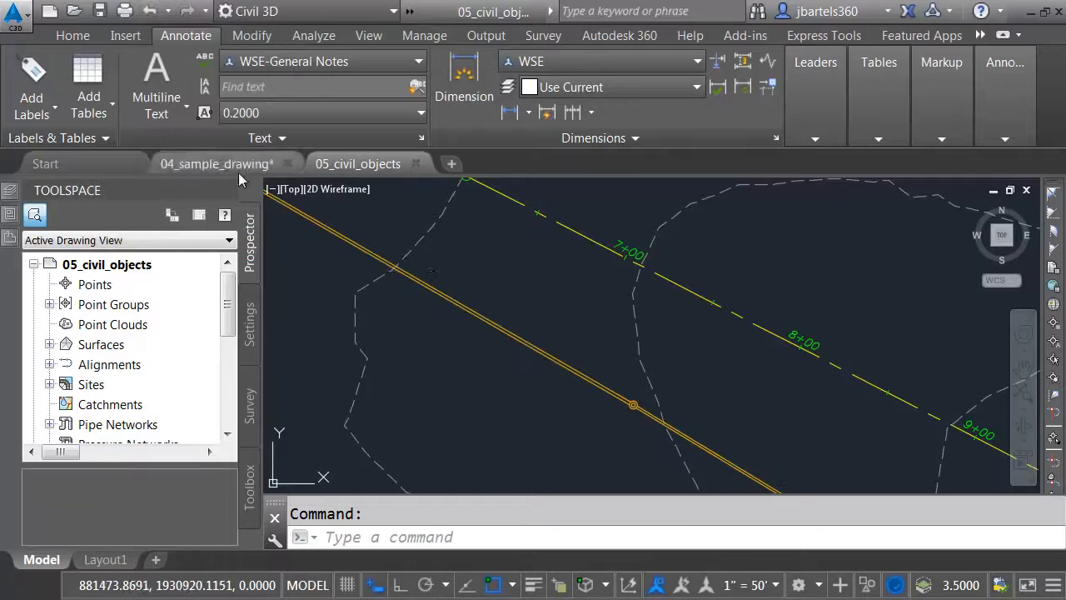
click(99, 11)
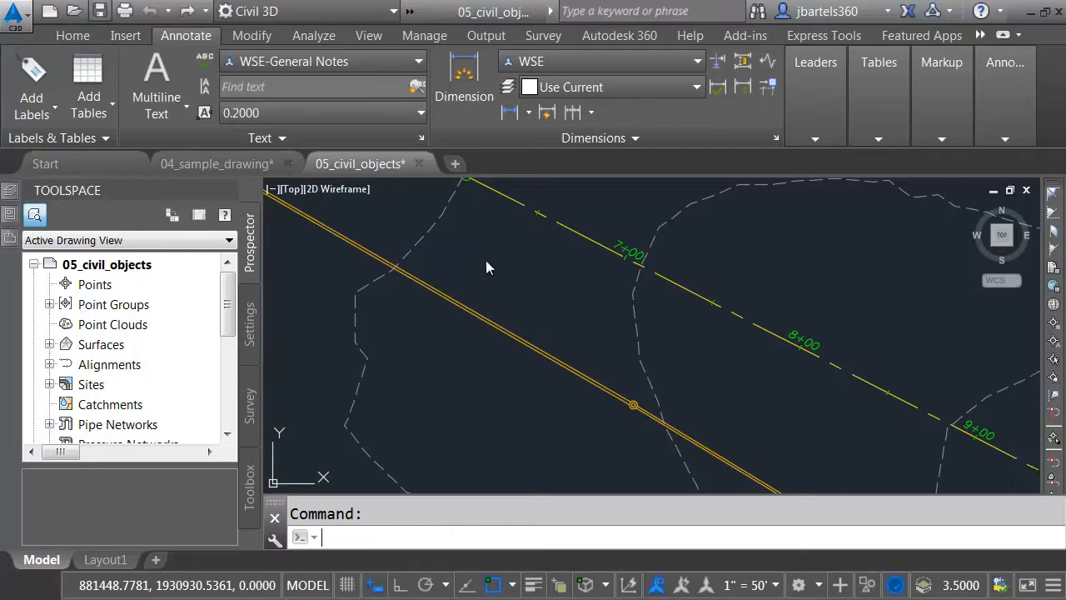
- Close 05_civil_objects, and close 04_sample_drawing without saving its changes
click(415, 167)
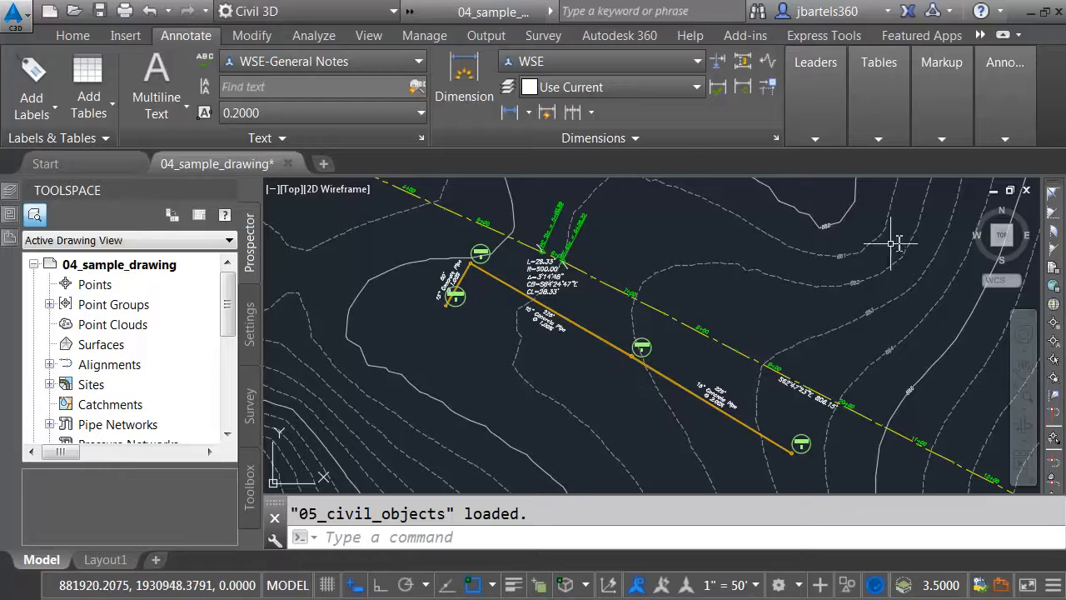
click(1026, 191)
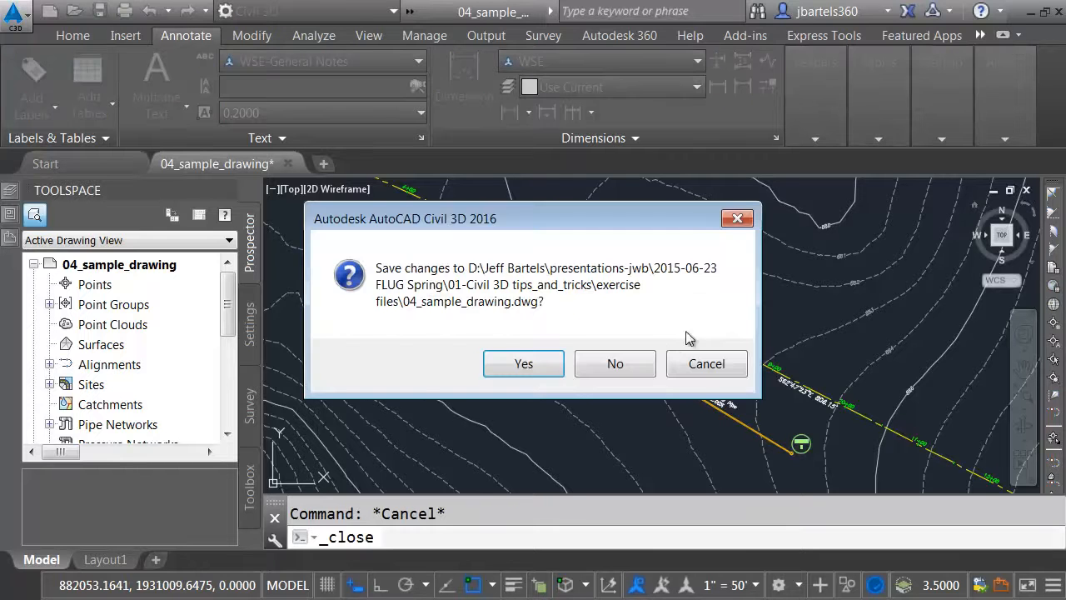
click(616, 364)
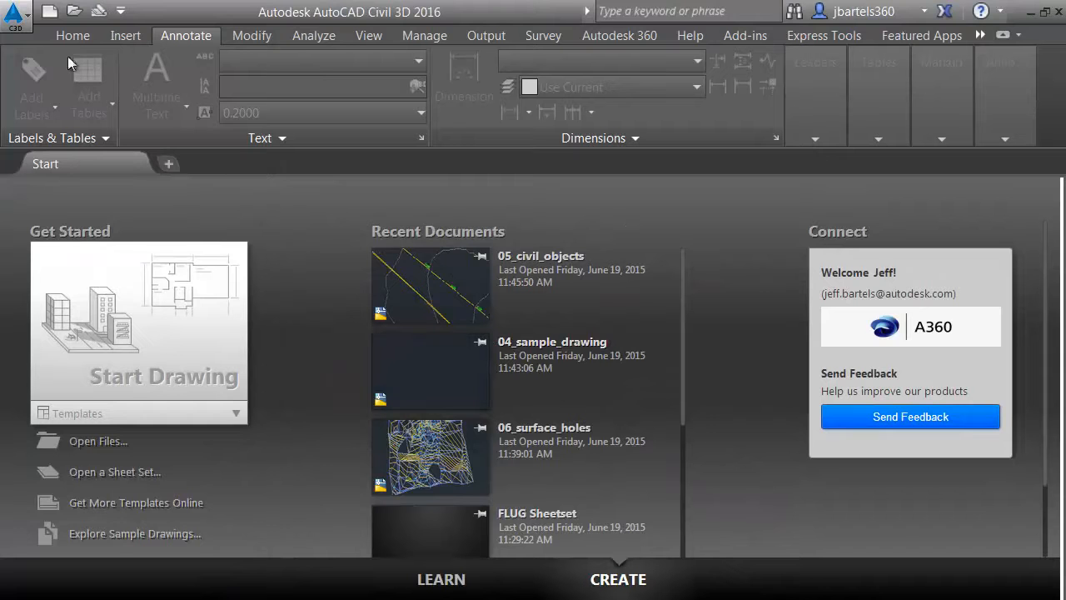
- Create a new drawing from the $sample_template.dwt template
click(14, 14)
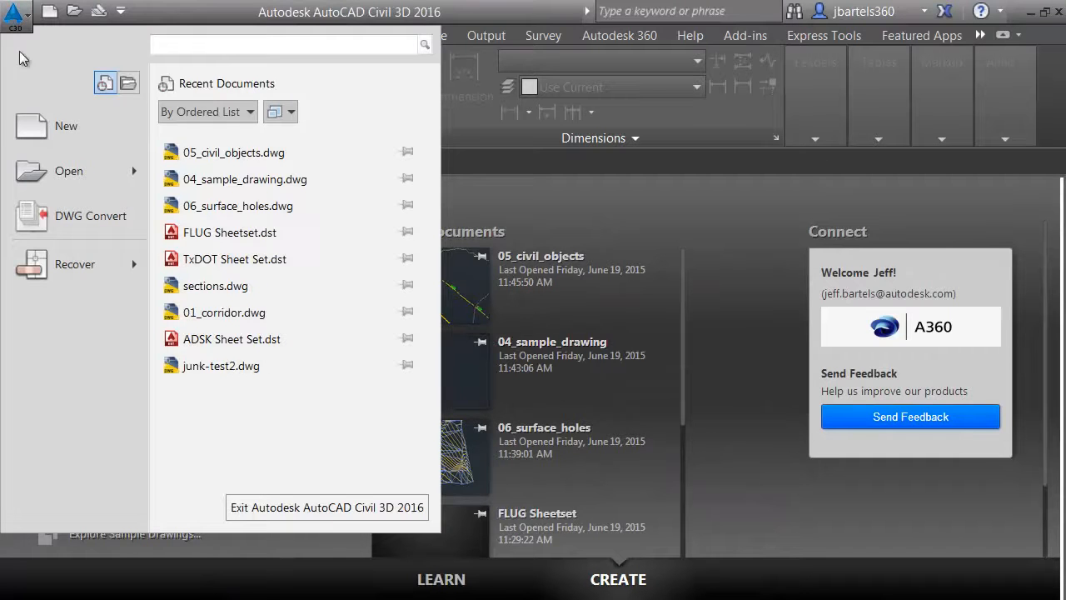
click(54, 126)
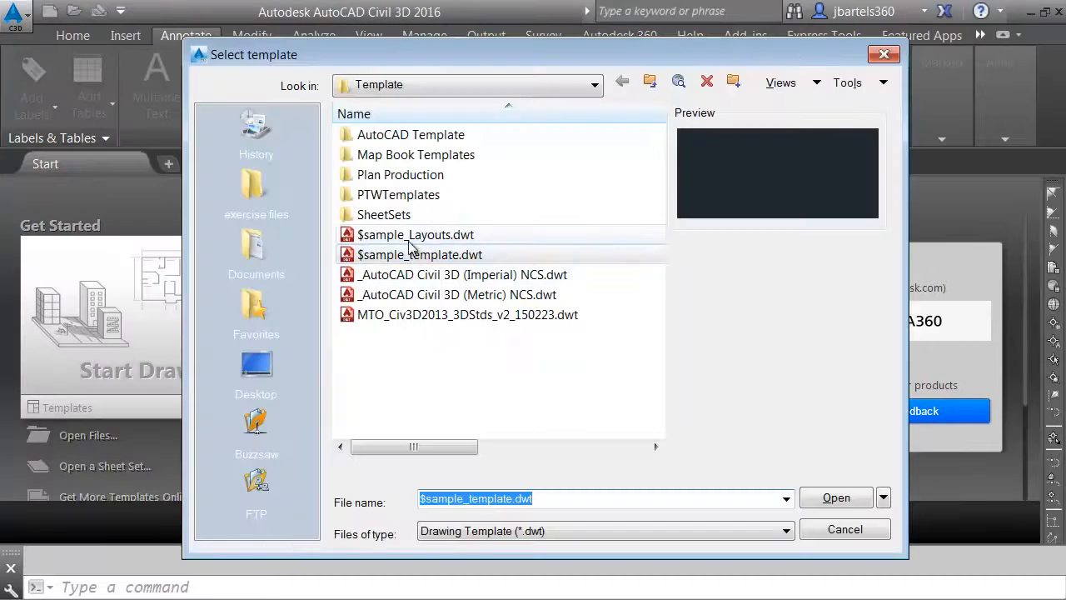
click(427, 254)
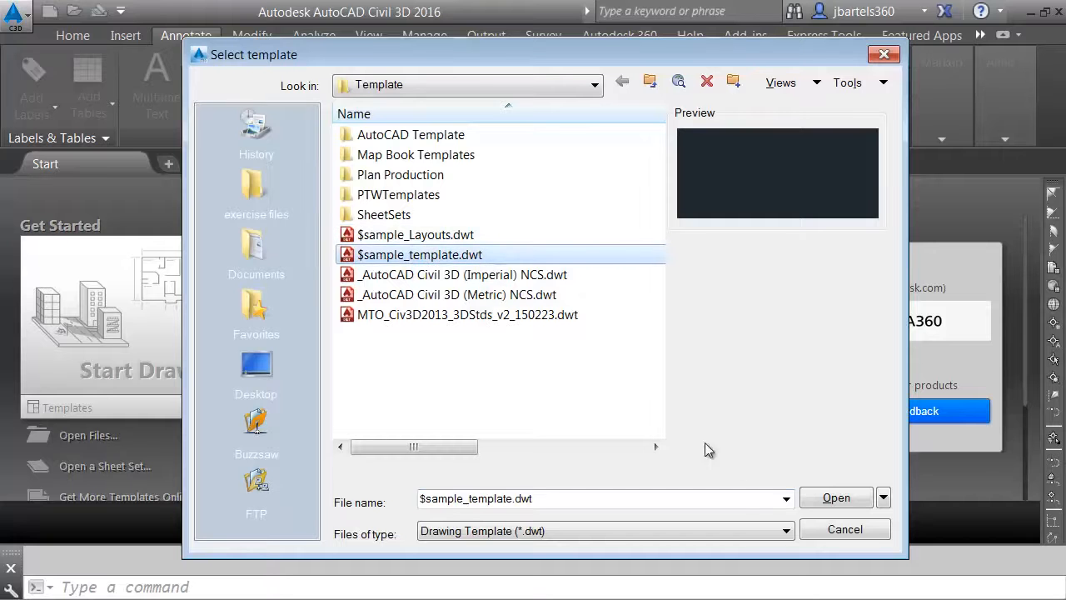
click(826, 497)
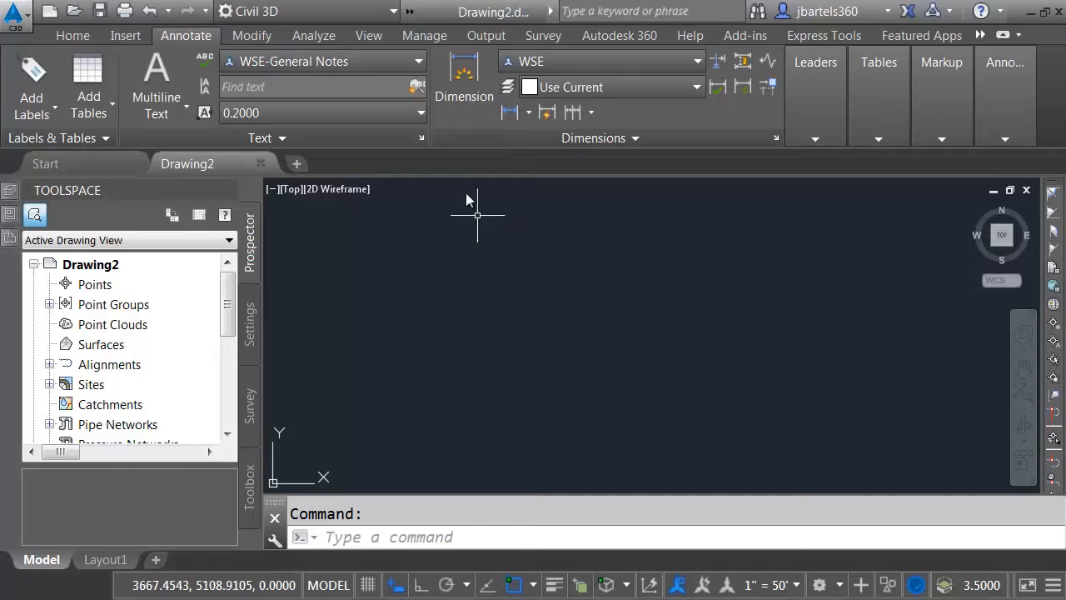
- Save the new drawing as sections.dwg in the exercise files folder, replacing the existing file
click(409, 14)
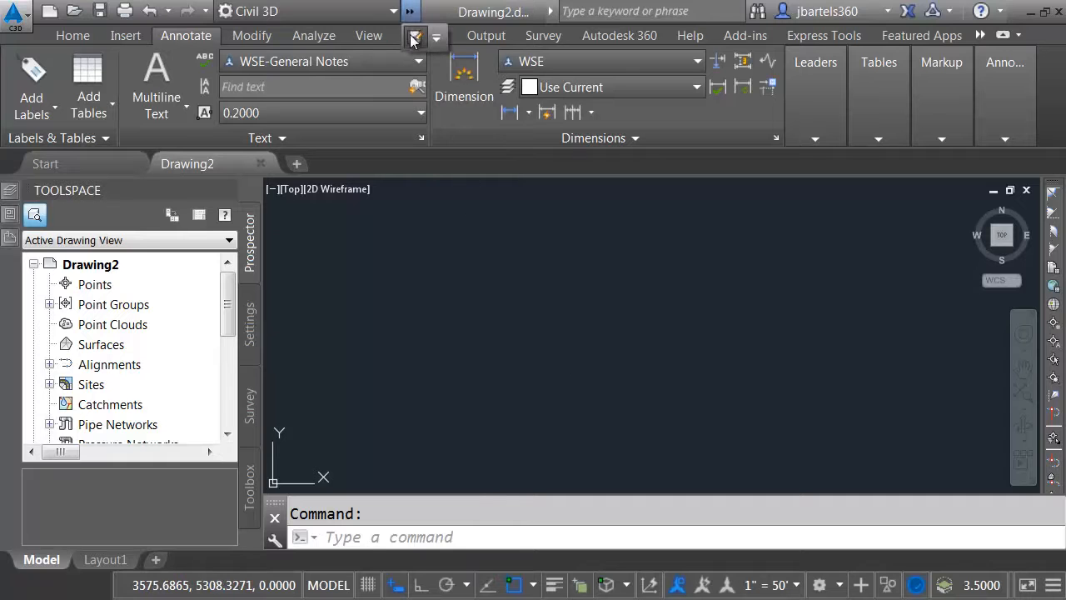
click(415, 37)
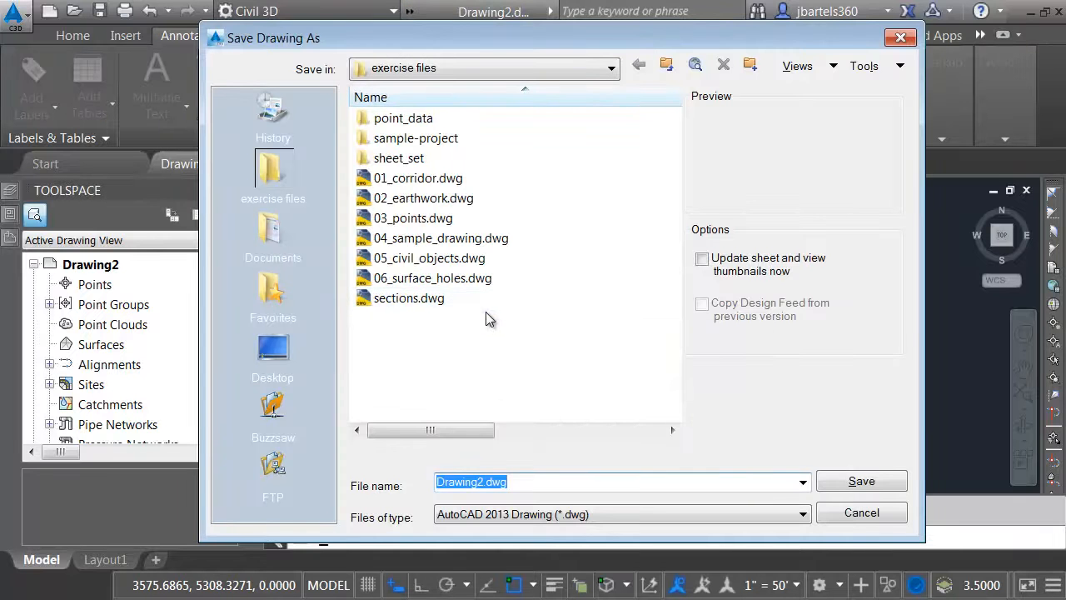
click(407, 301)
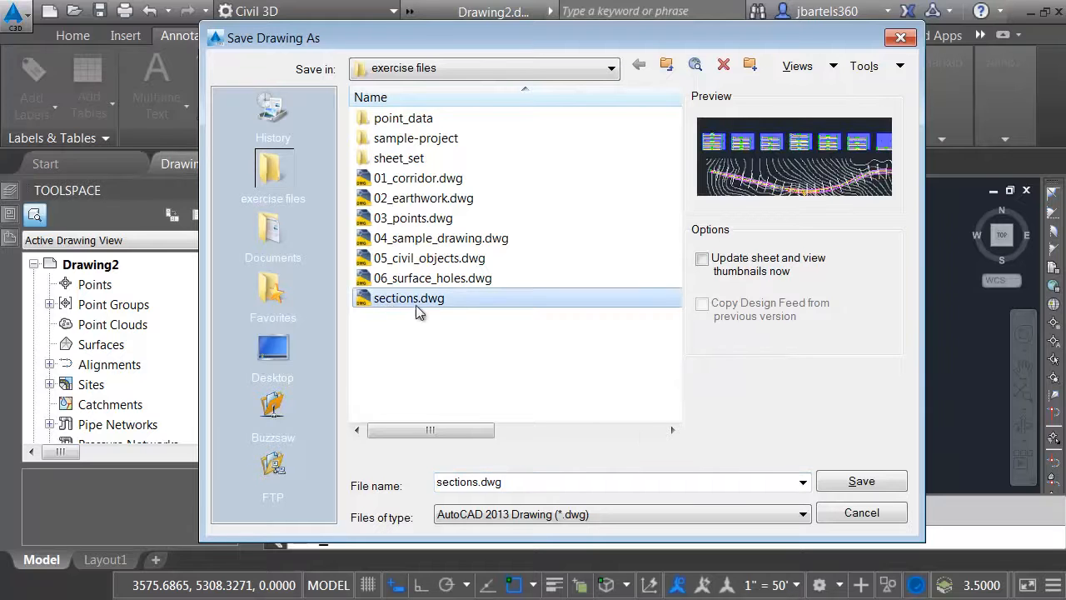
click(830, 487)
click(558, 354)
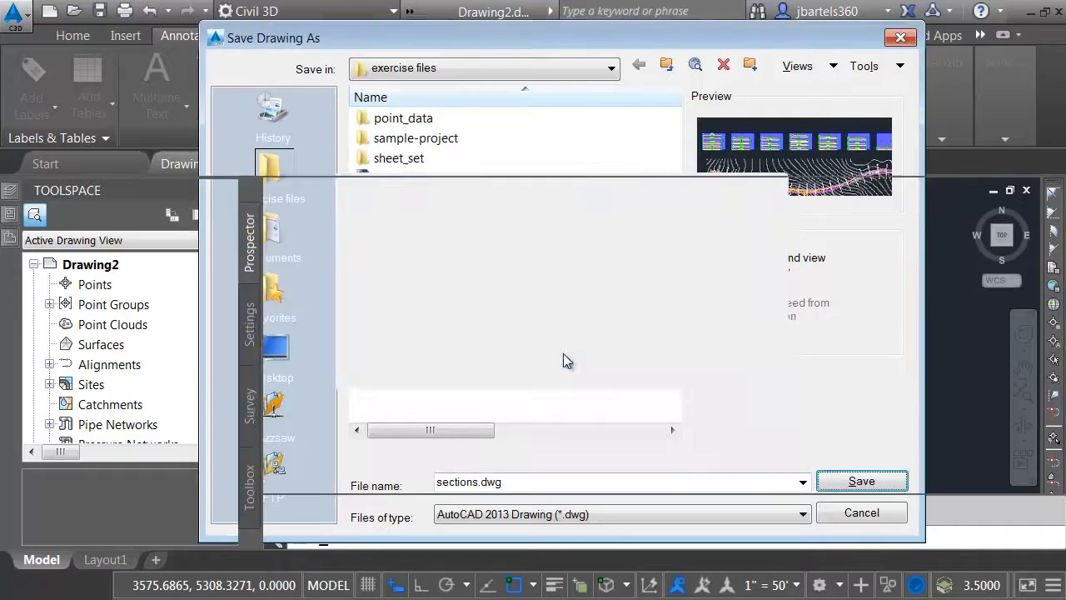
- Open the 01_corridor.dwg drawing from the exercise files folder
click(74, 10)
click(416, 208)
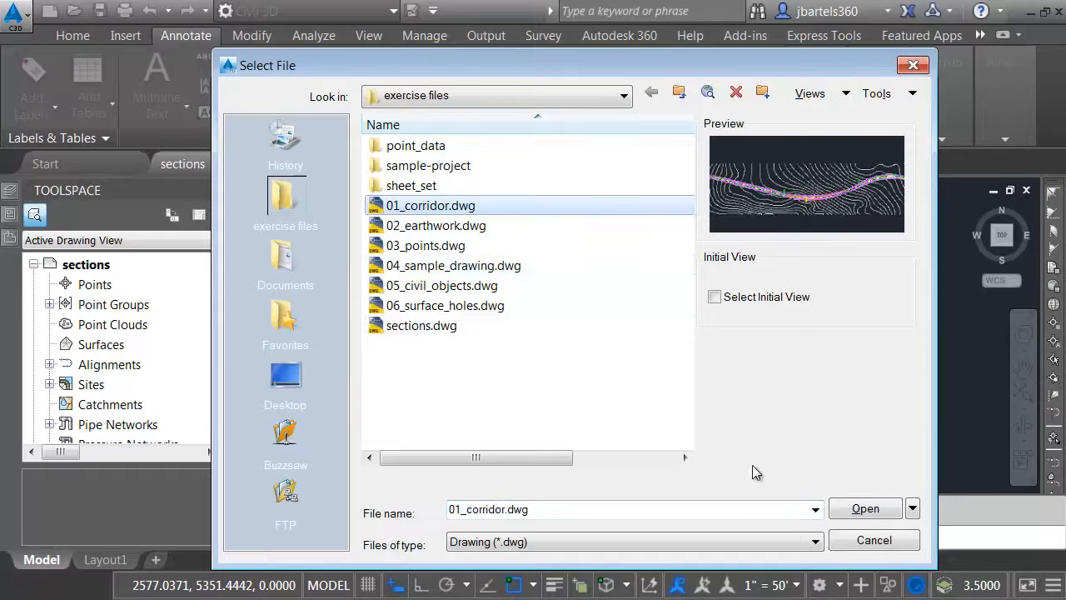
click(863, 509)
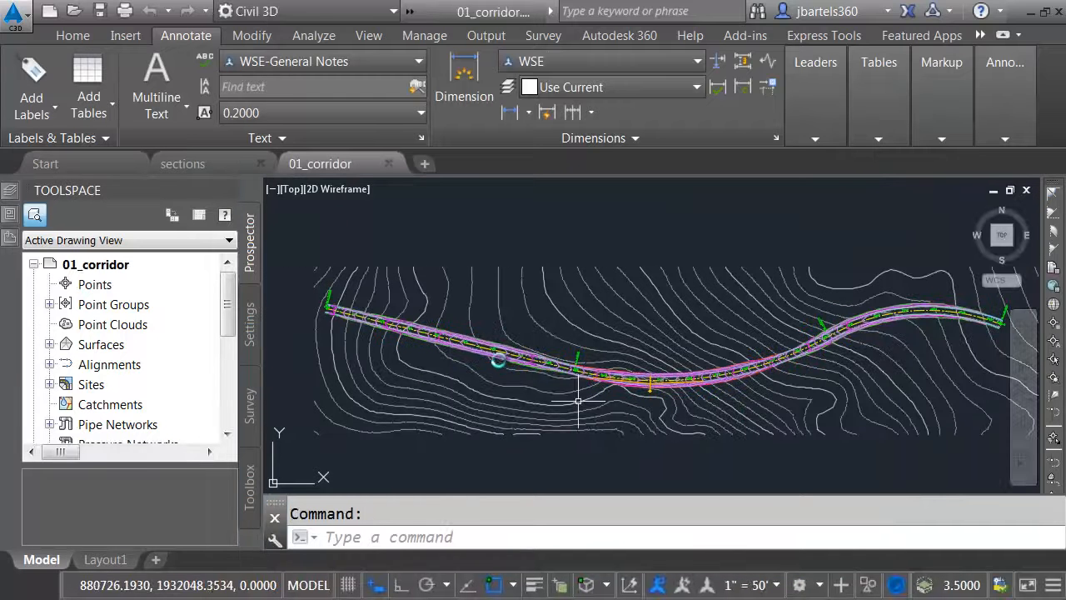
- Examine the corridor around station 6+00 and the surrounding contours, and close 01_corridor without saving changes
scroll(492, 331, up, 5)
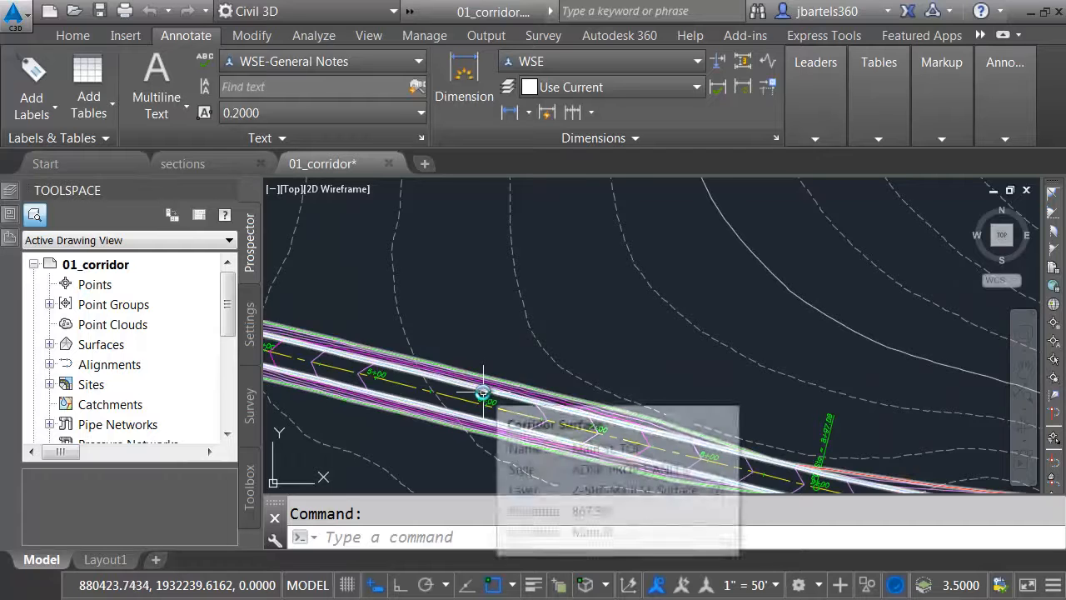
scroll(482, 388, up, 3)
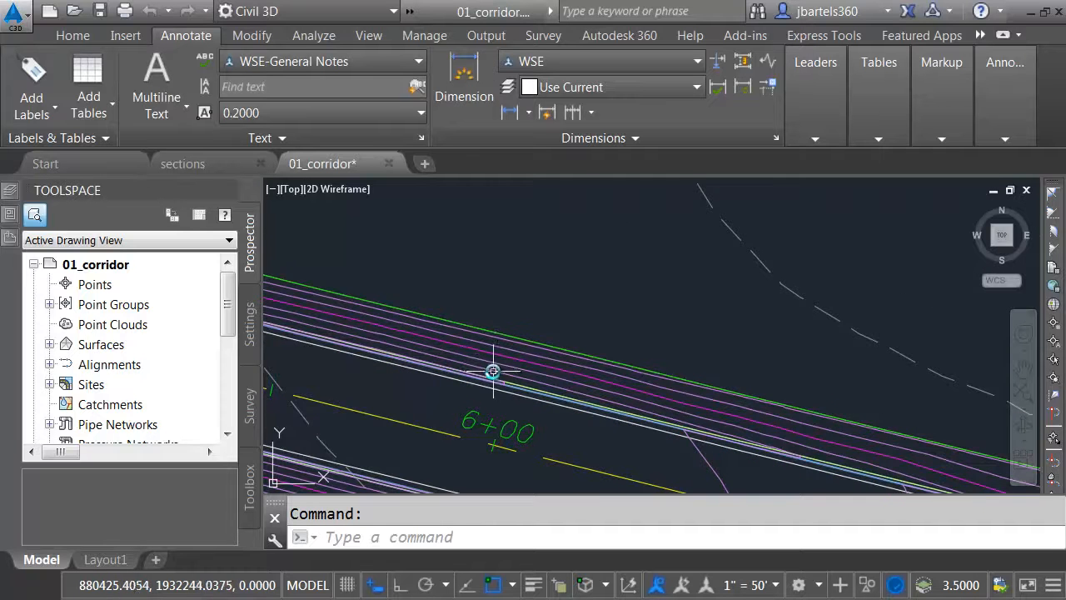
scroll(494, 362, down, 4)
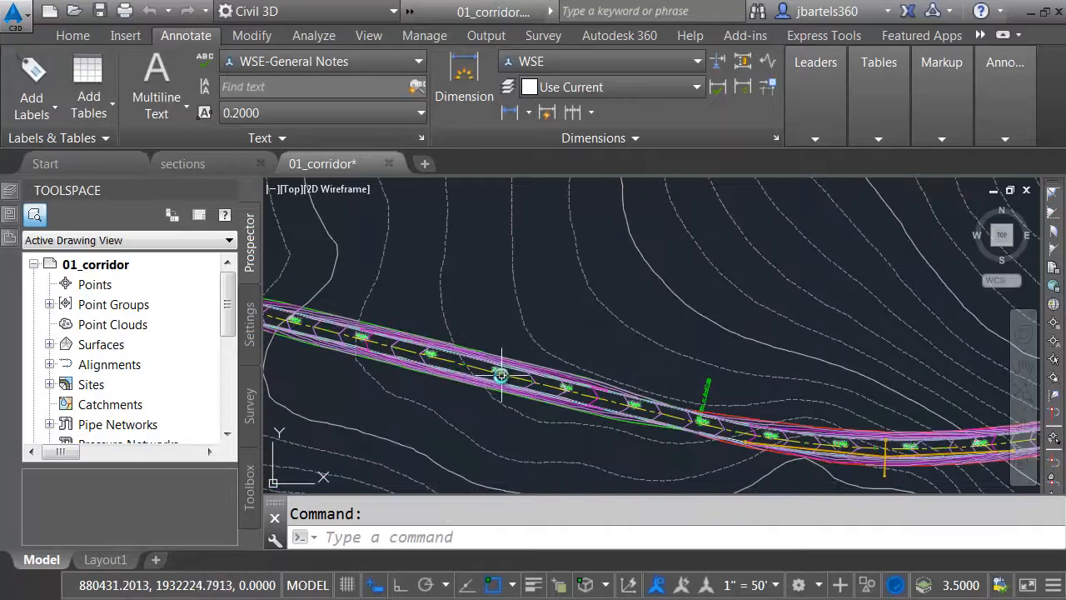
middle_drag(538, 435, 508, 386)
scroll(509, 385, down, 2)
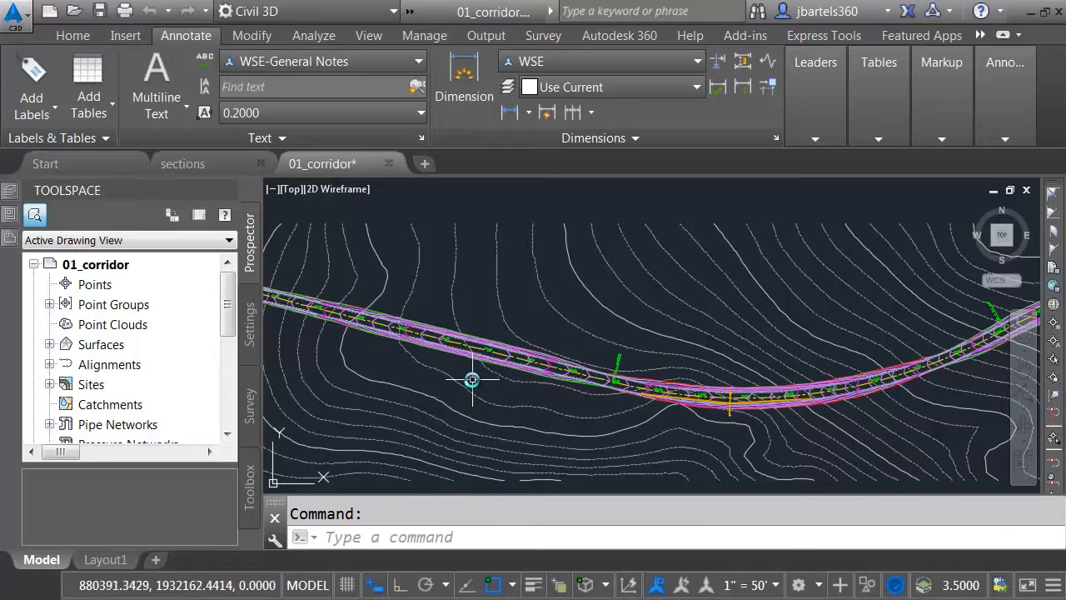
mouse_move(471, 380)
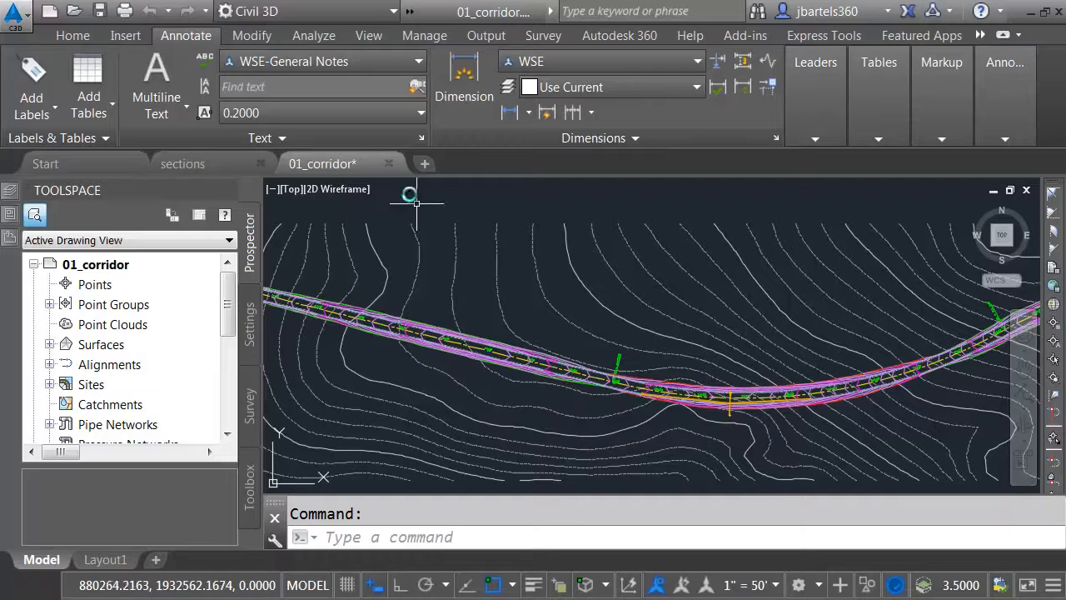
click(389, 163)
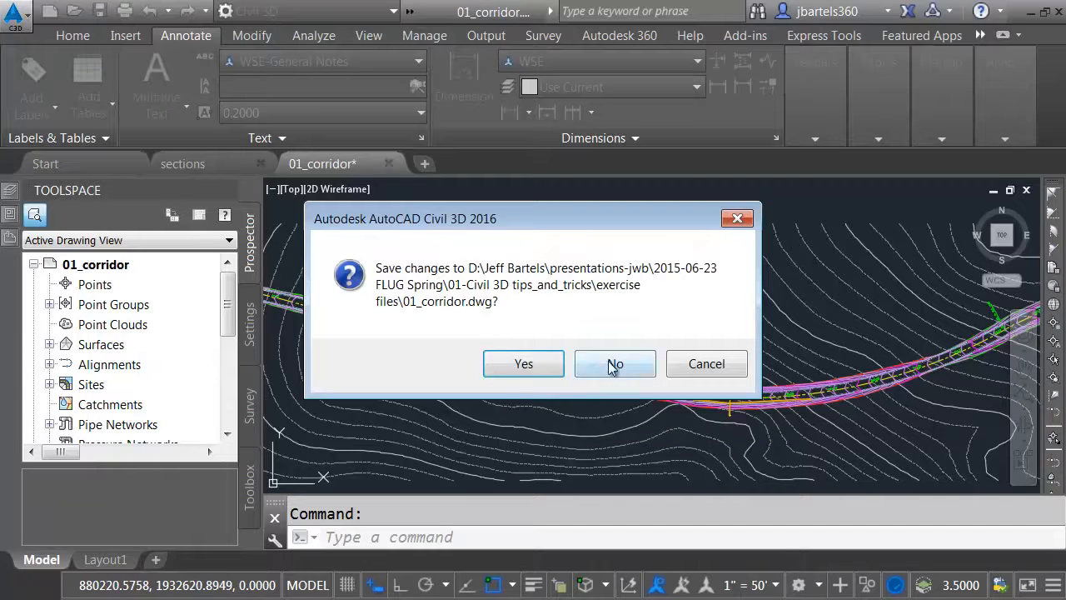
click(613, 366)
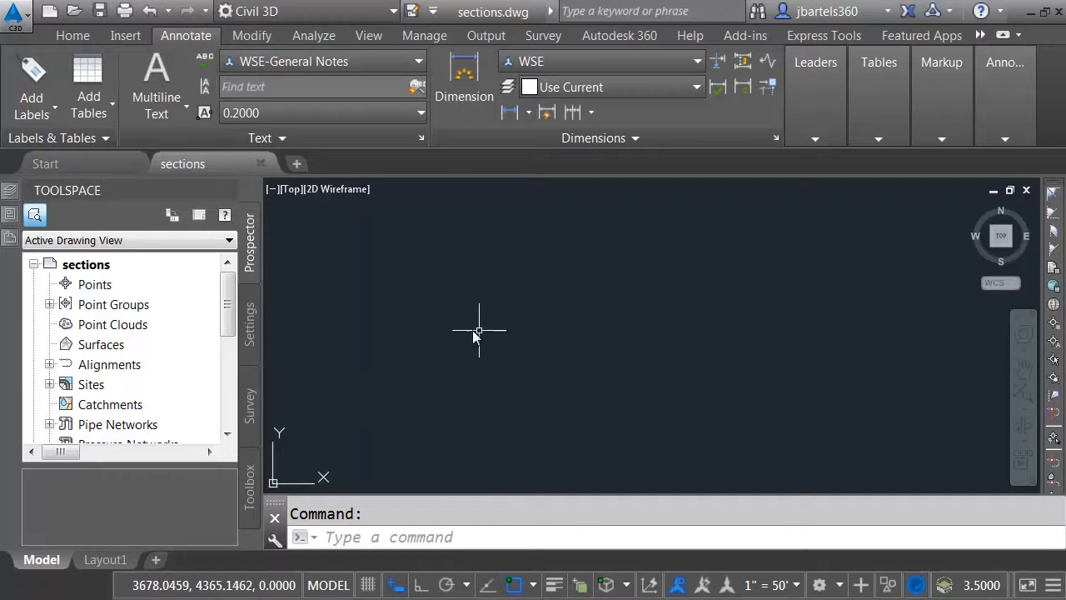
- Attach 01_corridor.dwg to the sections drawing as an overlay reference with full path, scale 1.00 and insertion point 0,0,0
mouse_move(8, 240)
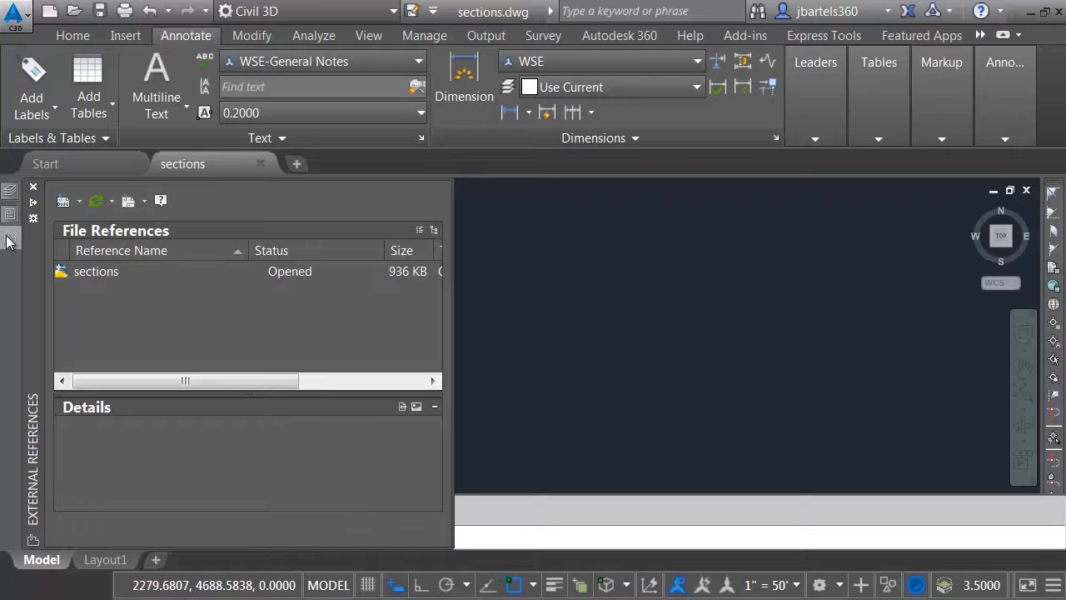
right_click(90, 306)
click(143, 364)
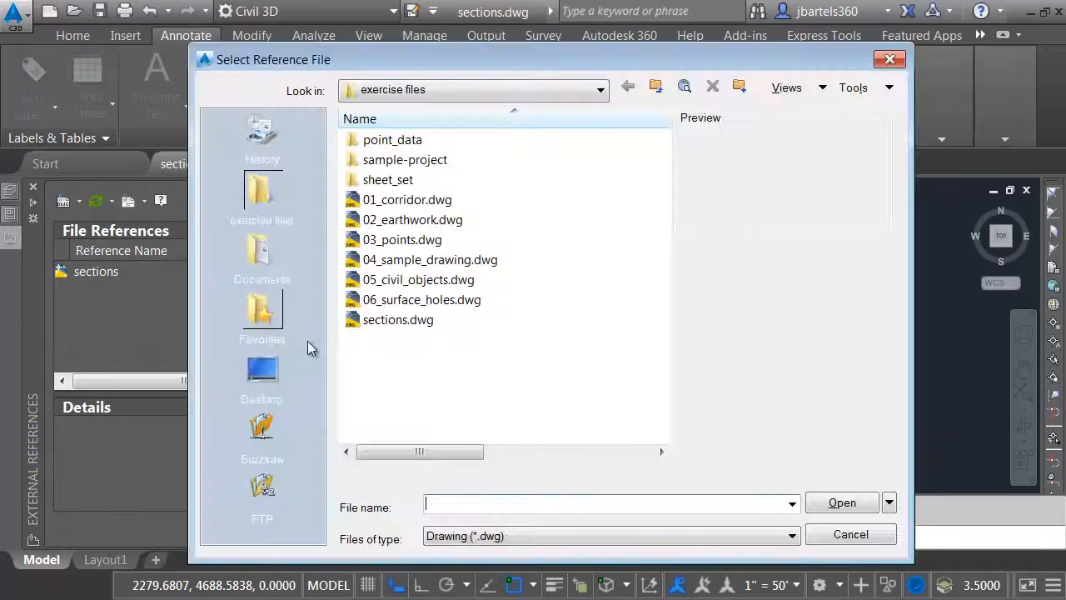
click(441, 202)
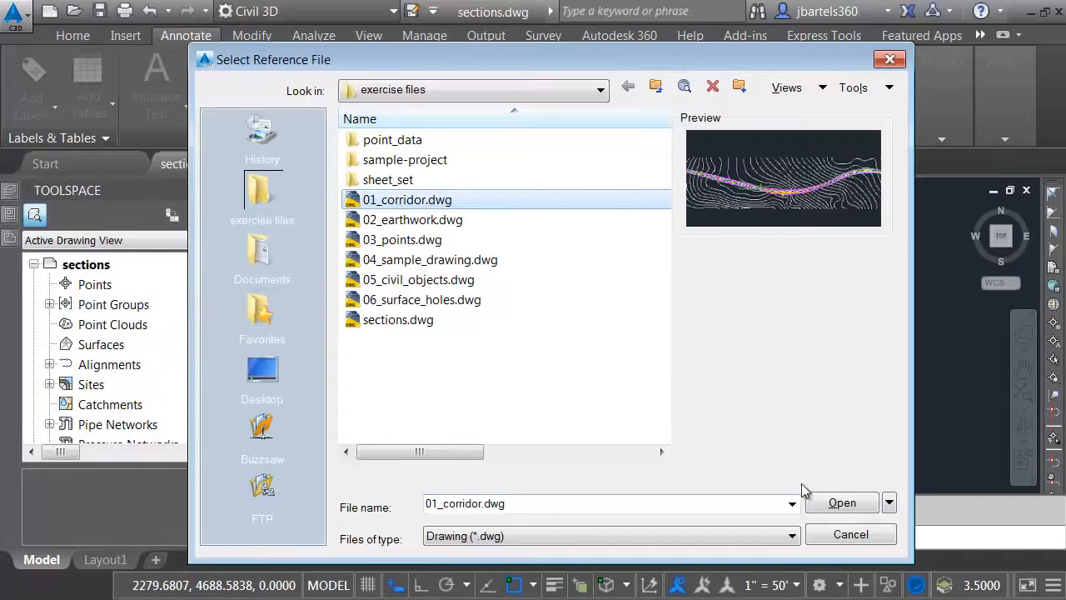
key(Return)
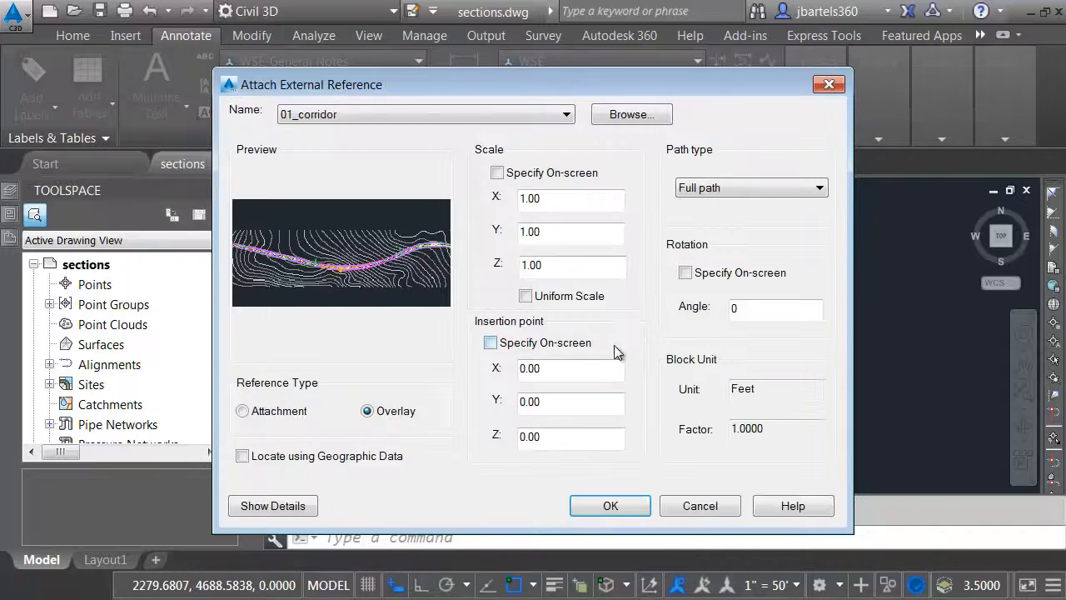
click(608, 505)
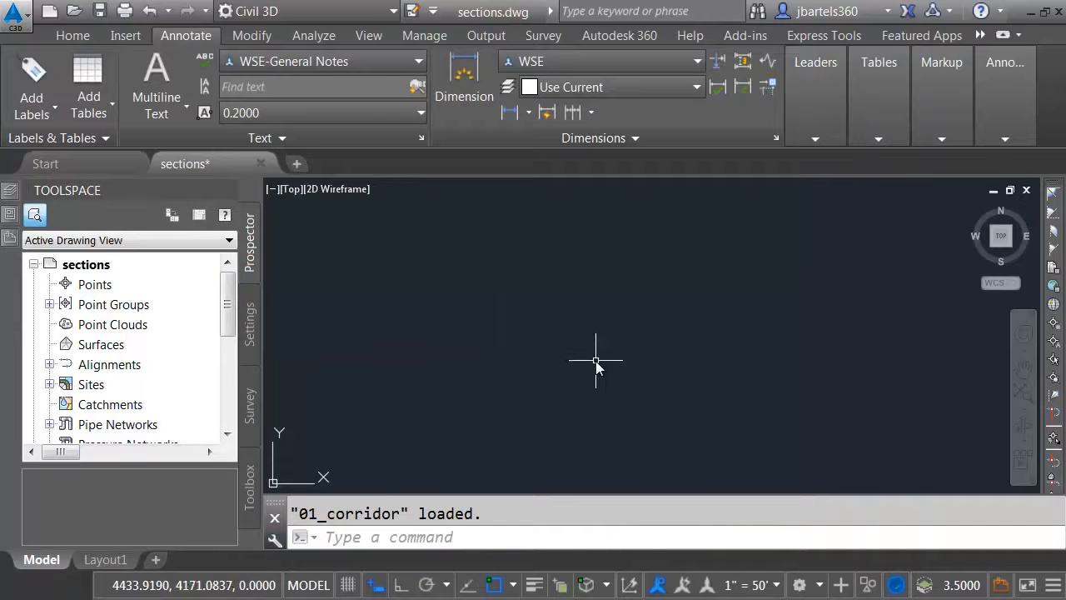
- Freeze the layer of the referenced Main Street alignment by picking its centerline, and regenerate the drawing
middle_click(596, 359)
middle_click(595, 359)
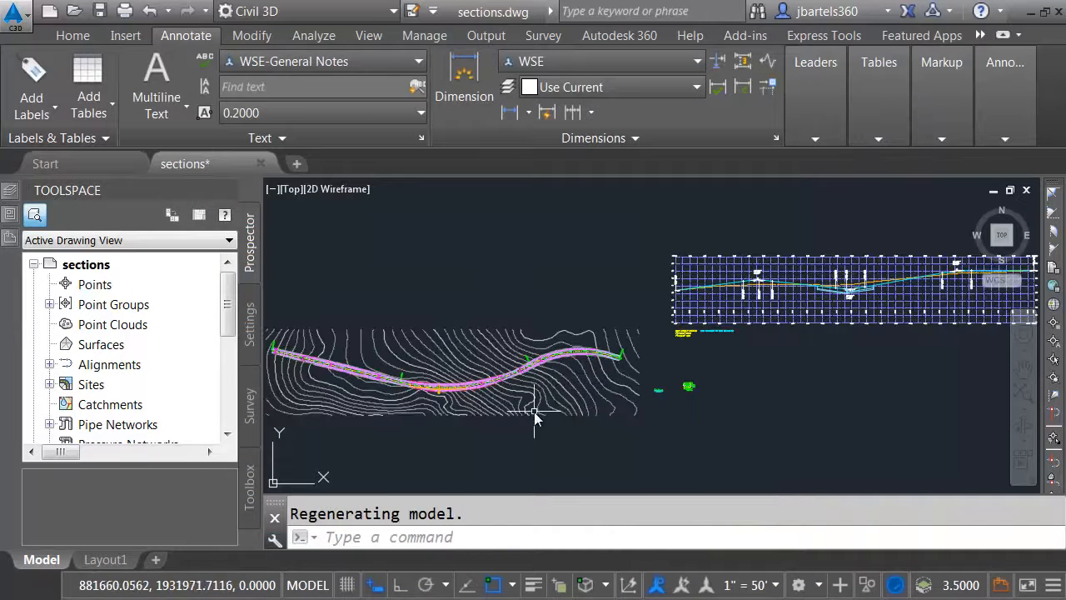
scroll(374, 402, up, 4)
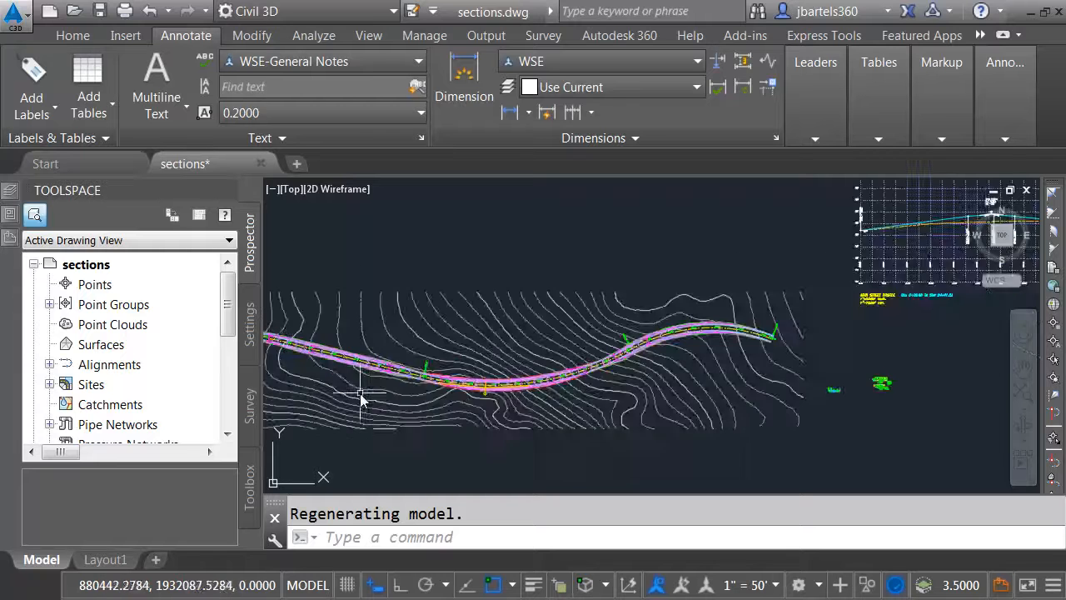
middle_drag(374, 401, 486, 392)
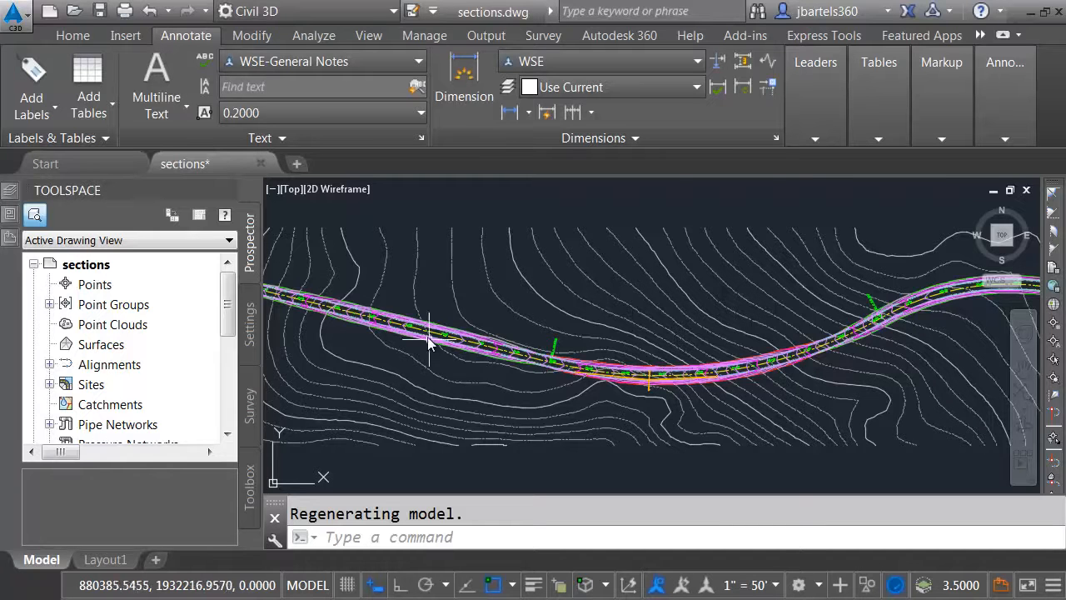
scroll(433, 334, up, 2)
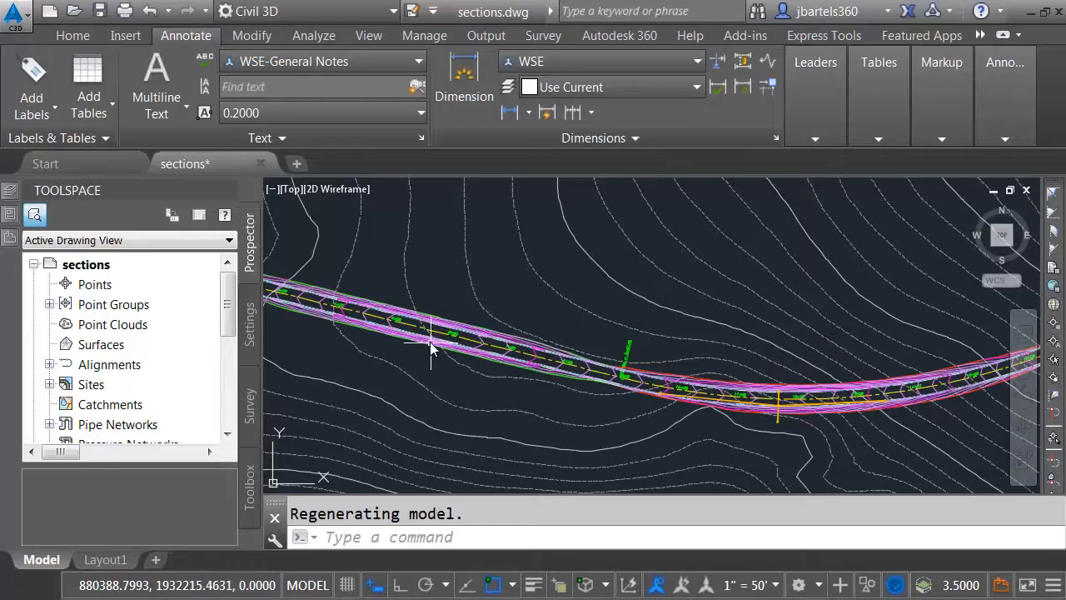
scroll(436, 341, up, 2)
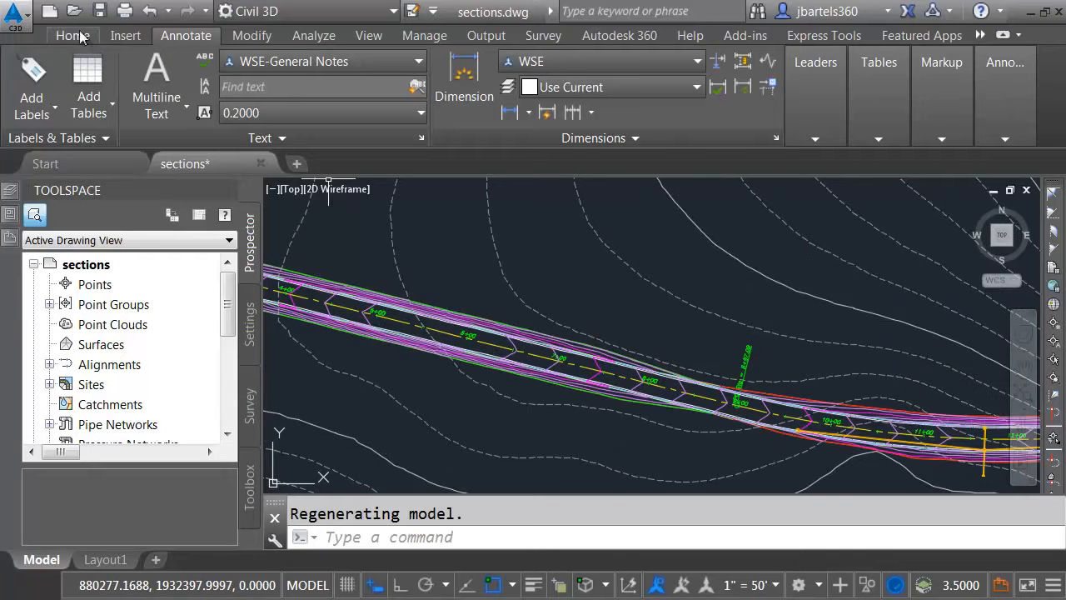
click(71, 35)
click(801, 139)
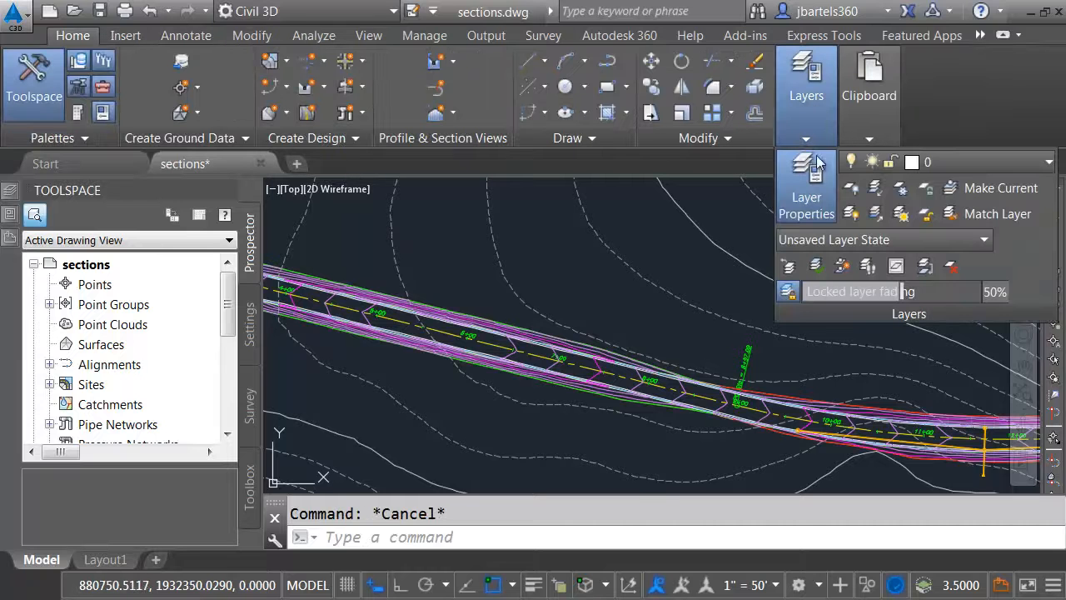
click(902, 187)
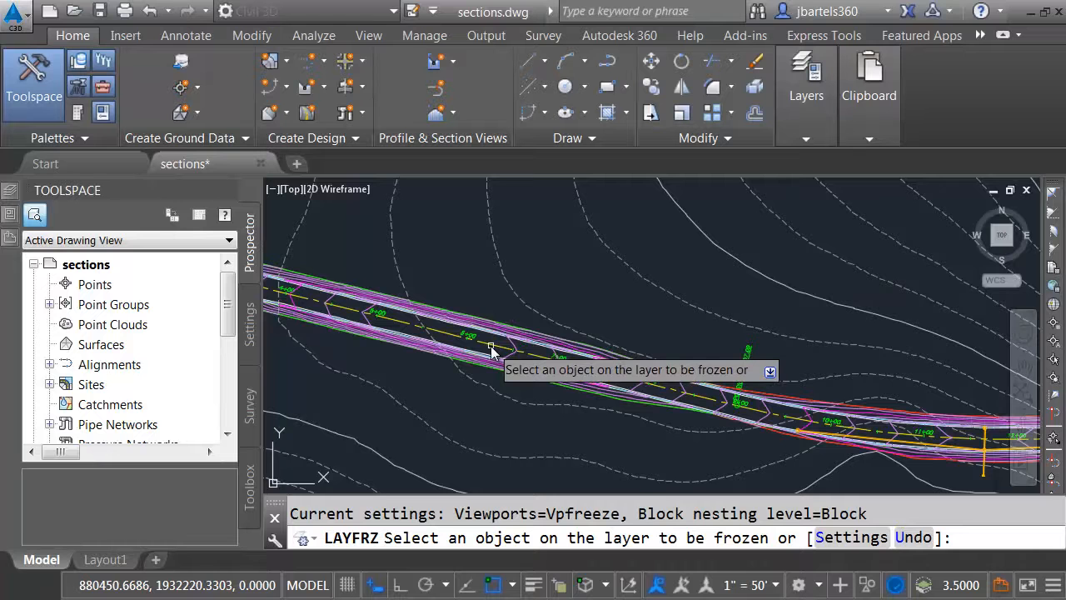
click(491, 350)
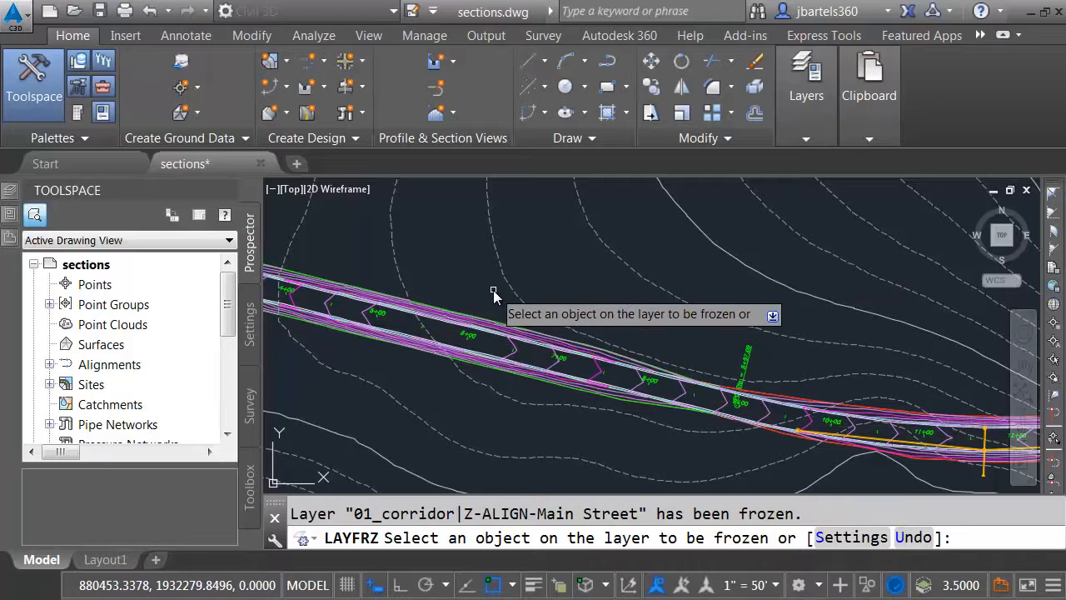
key(Return)
text(RE)
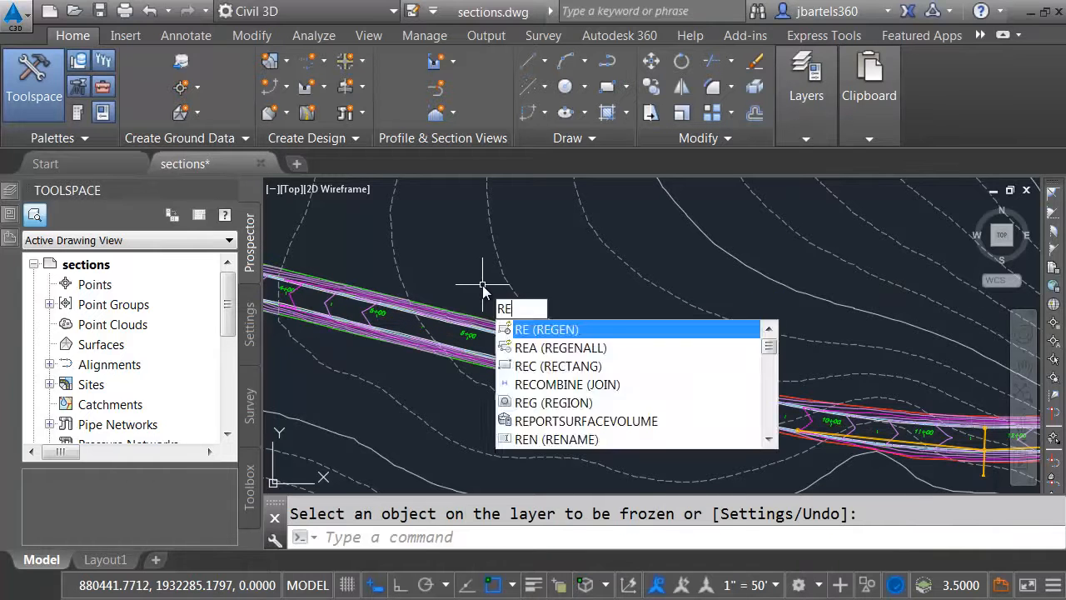
key(Return)
scroll(500, 300, down, 3)
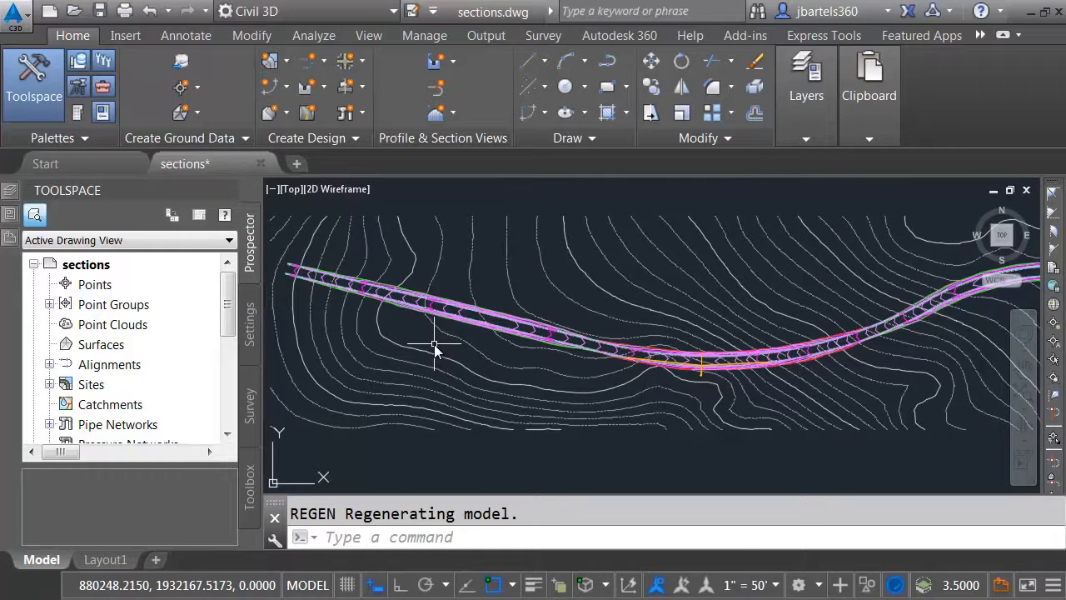
- Create a data shortcut reference to the Main Street centerline alignment with no site, style ADSK-PROP CL and label set ADSK-LABEL SET
drag(231, 298, 227, 387)
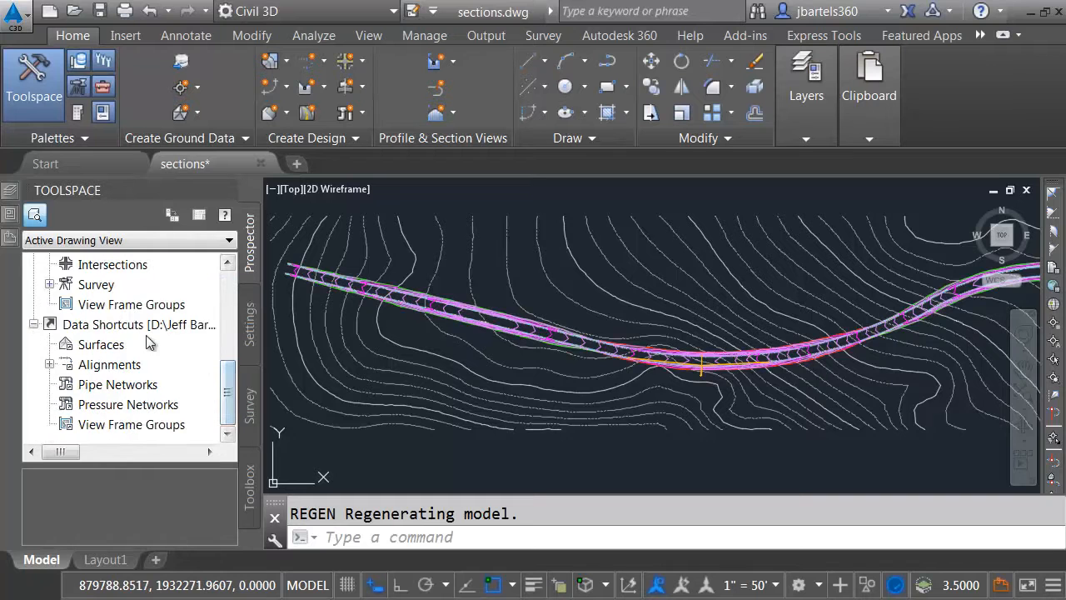
click(49, 364)
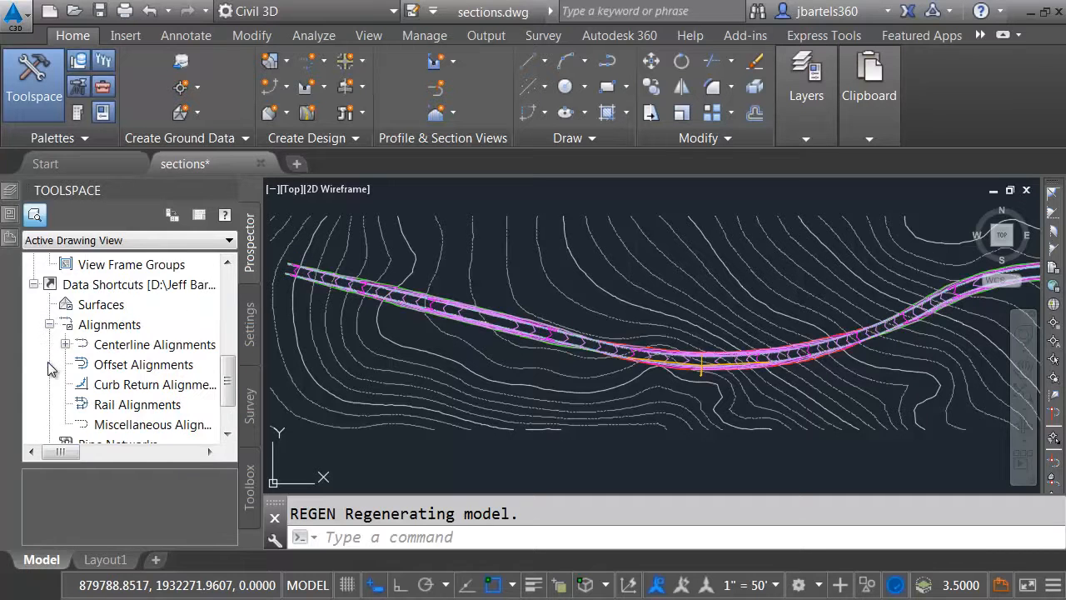
click(65, 344)
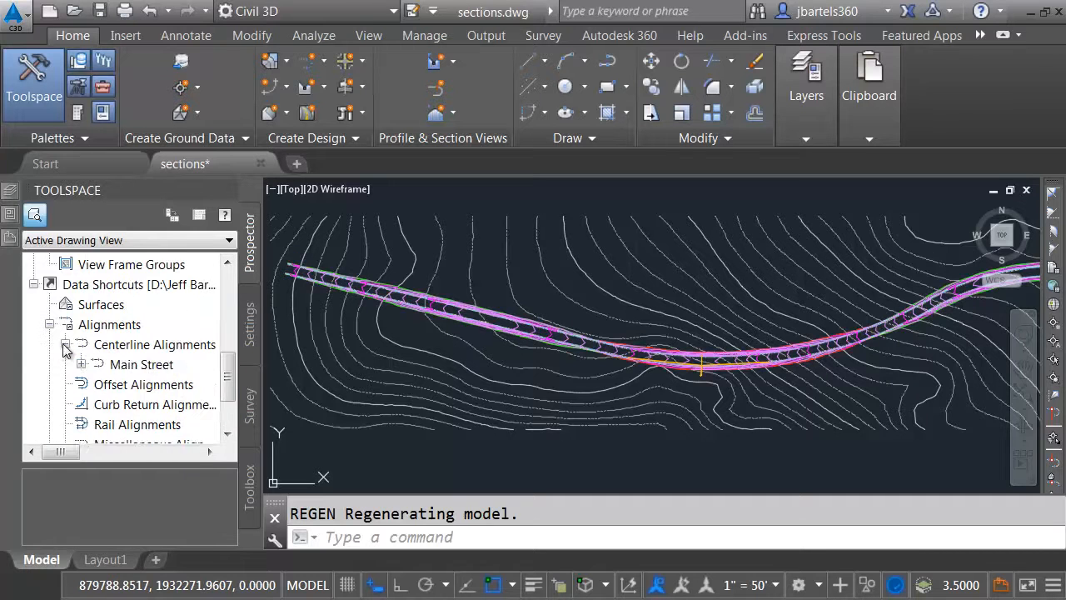
right_click(131, 371)
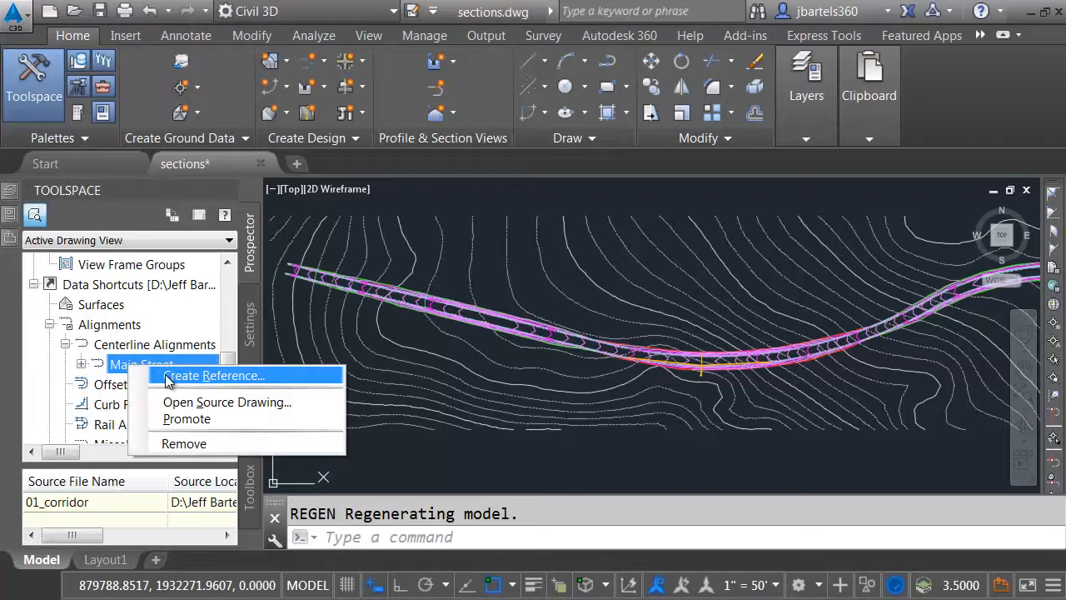
click(168, 377)
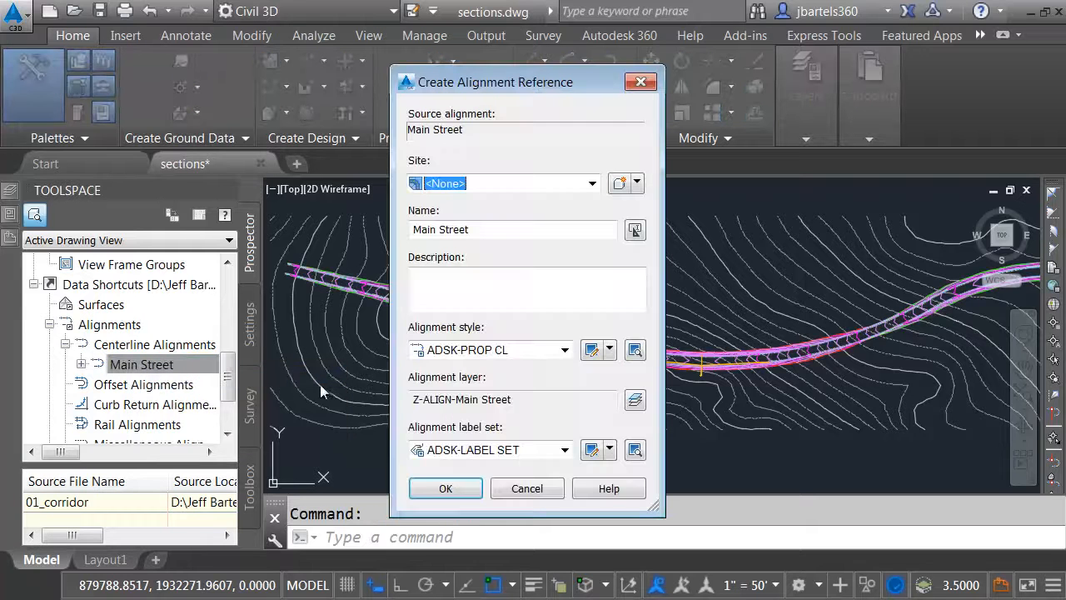
click(435, 491)
scroll(472, 343, up, 3)
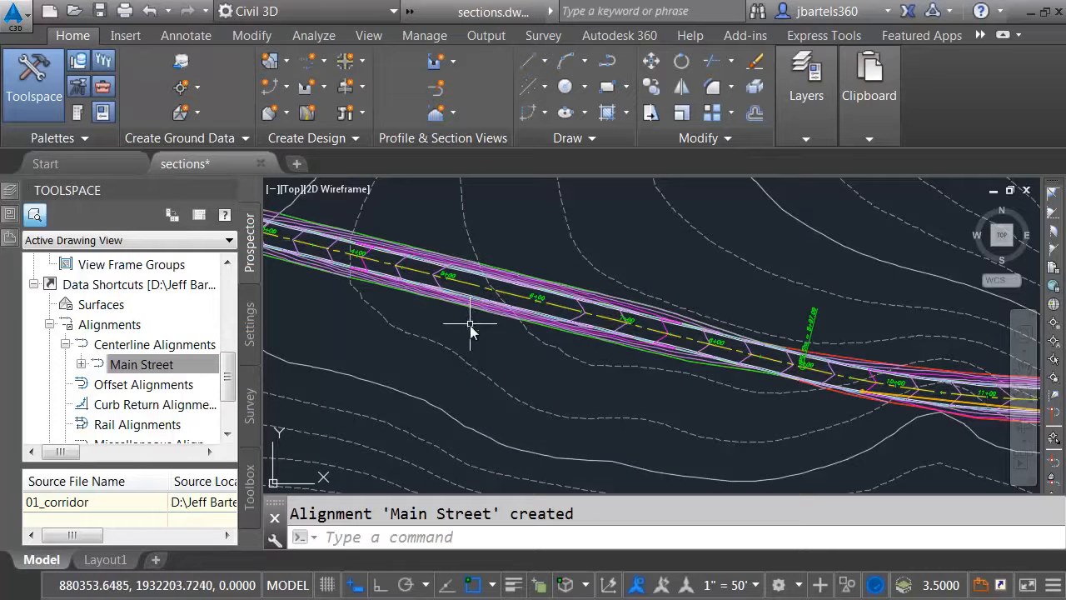
scroll(470, 337, down, 4)
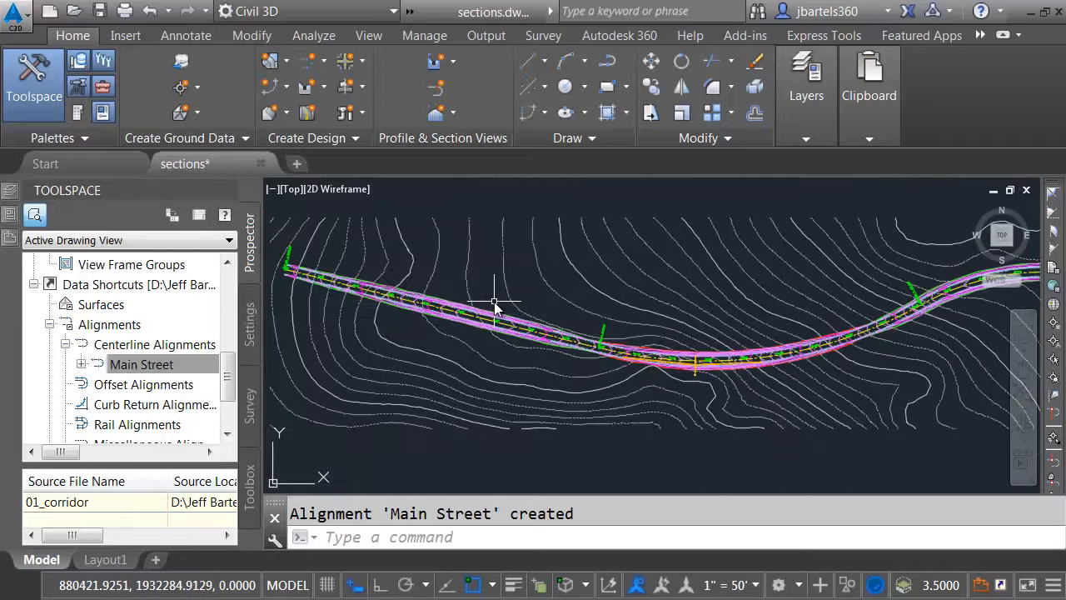
- Start a sample line group on the Main Street alignment and set the Main St. corridor source's code set style to ADSK-SECTIONS PLOT
click(435, 87)
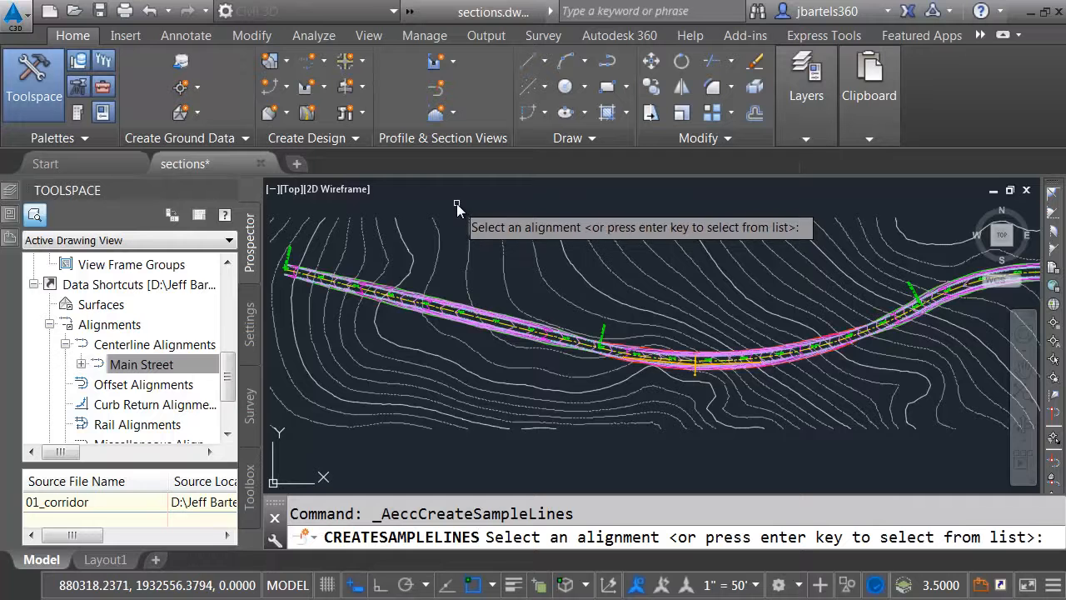
scroll(451, 302, up, 6)
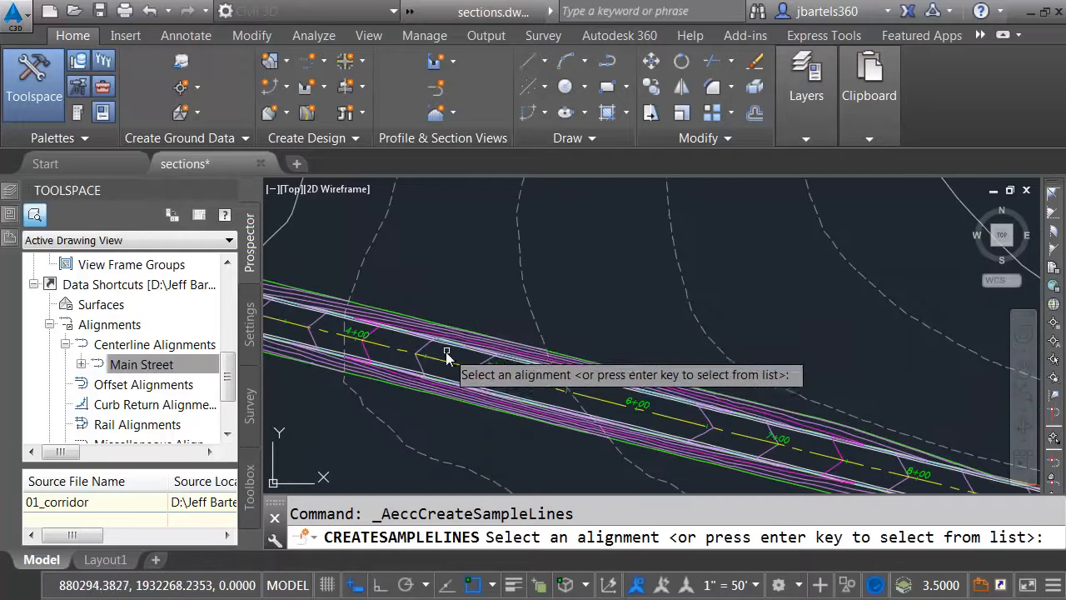
click(443, 365)
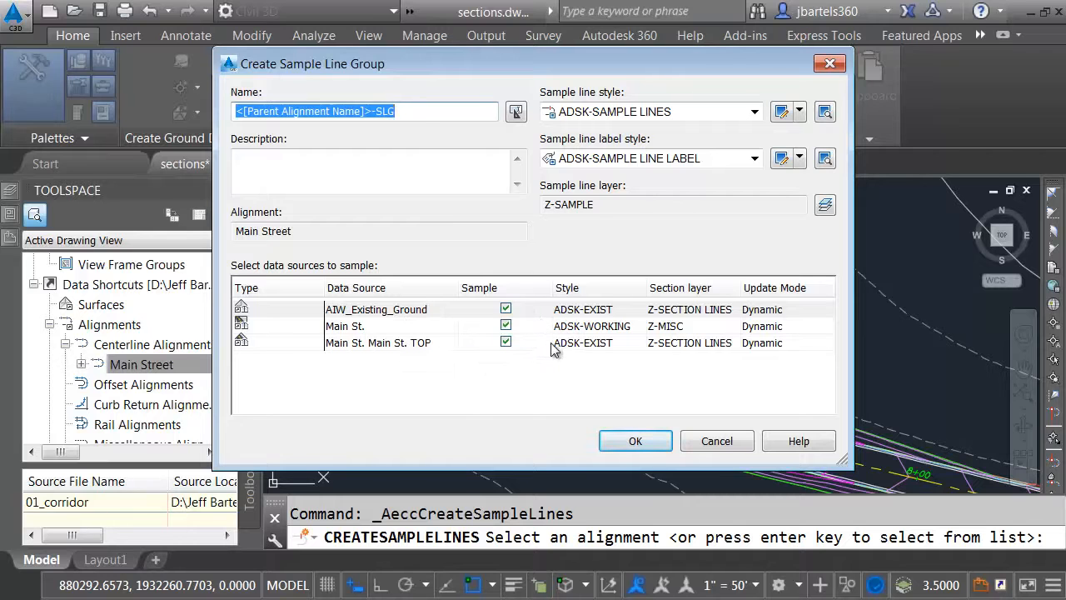
click(592, 327)
click(592, 327)
click(580, 213)
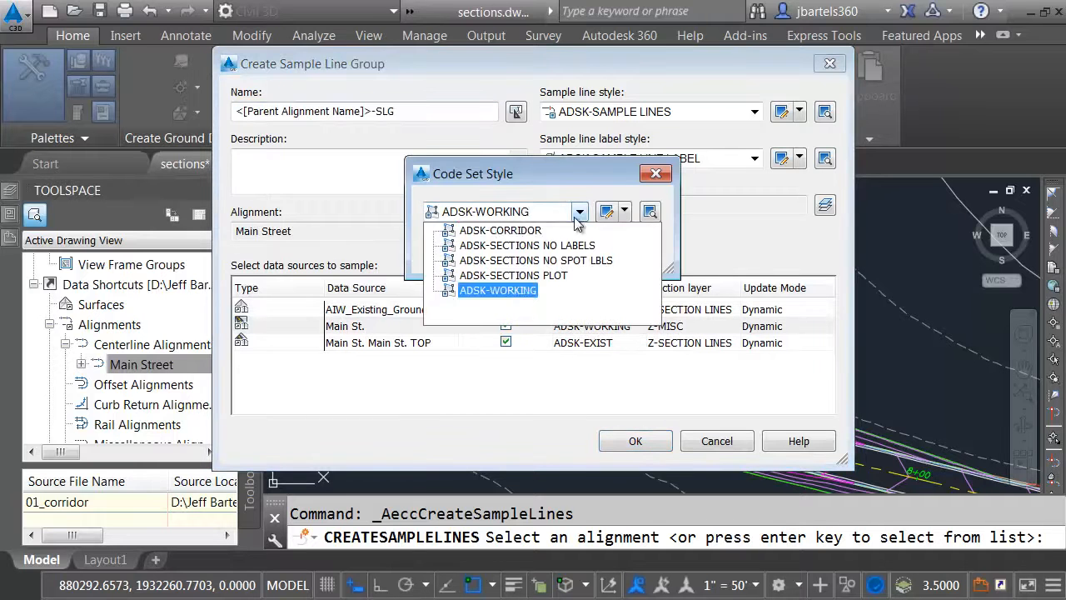
click(517, 275)
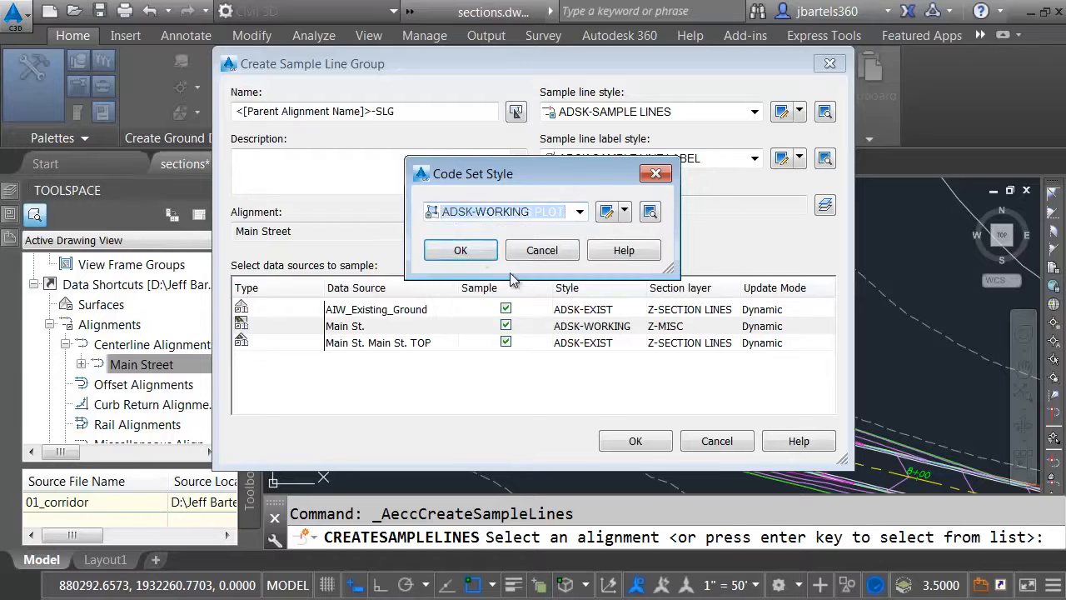
click(460, 248)
- Set the Main St. TOP surface's section style to ADSK-PROP and create the sample line group
click(579, 348)
click(534, 209)
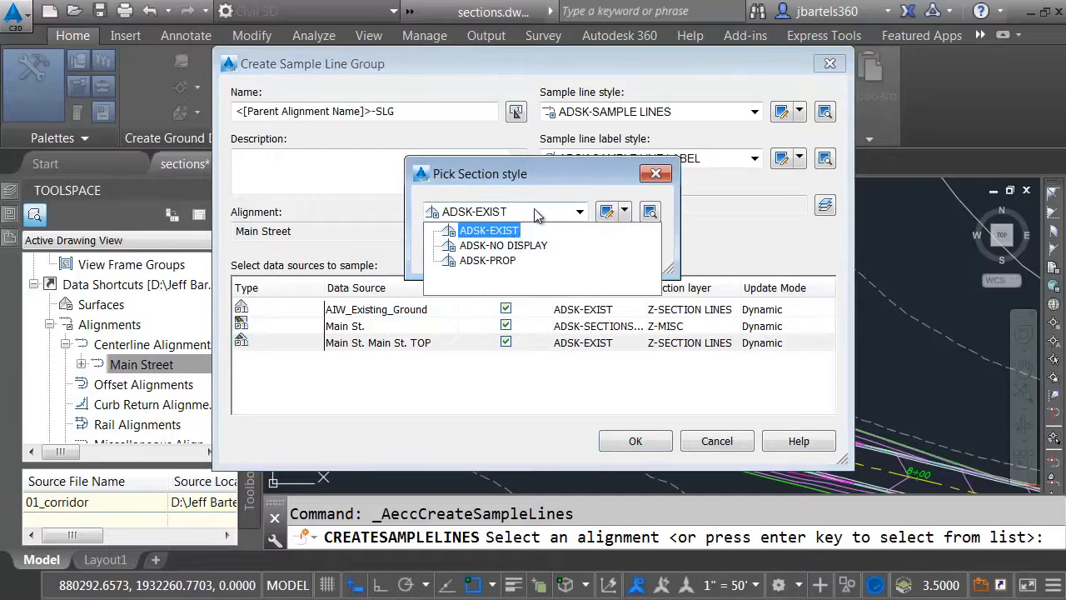
click(509, 263)
click(459, 248)
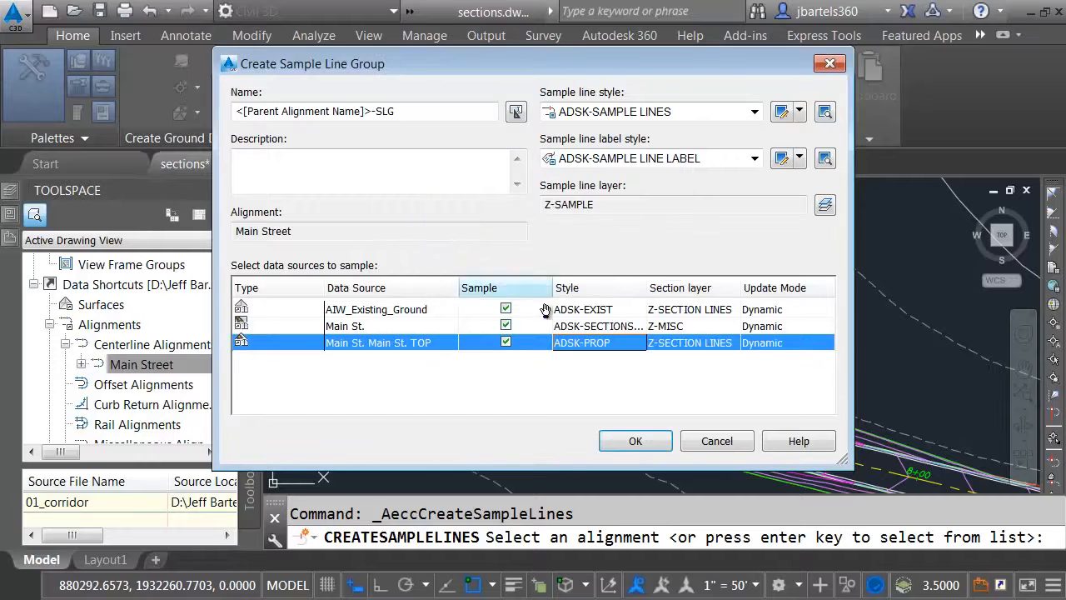
click(631, 441)
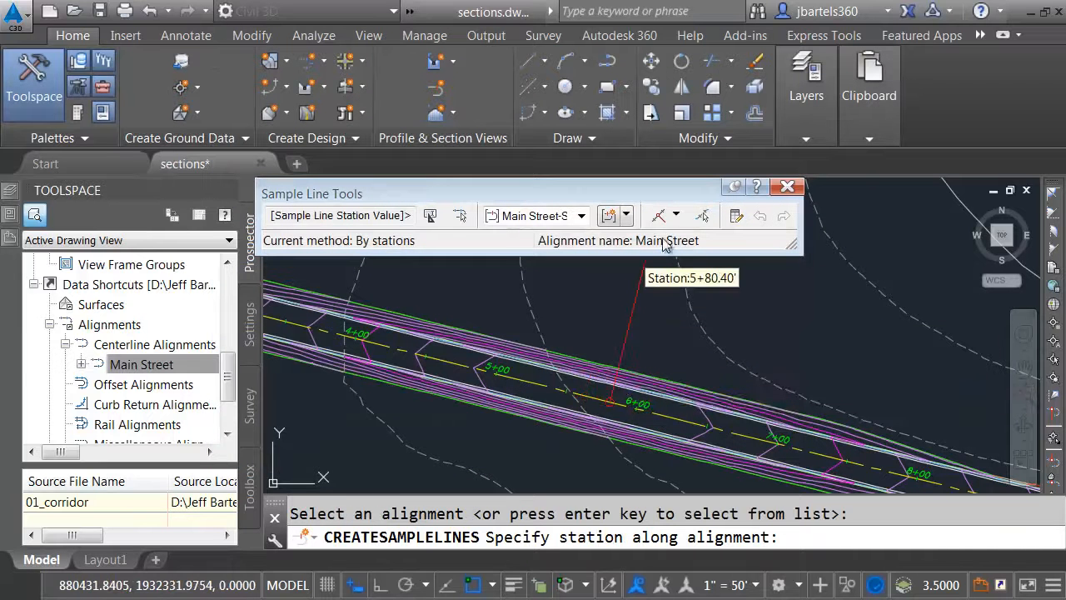
- Create sample lines by range of stations along the whole alignment, with 90' swath widths and 100' sampling increments, and finish the command
click(676, 216)
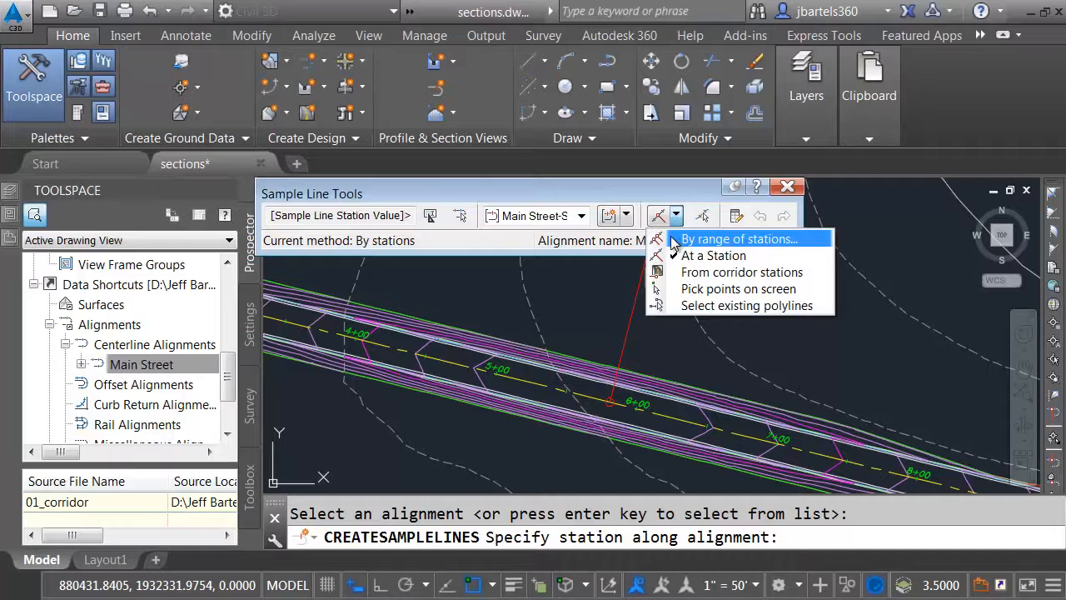
click(674, 240)
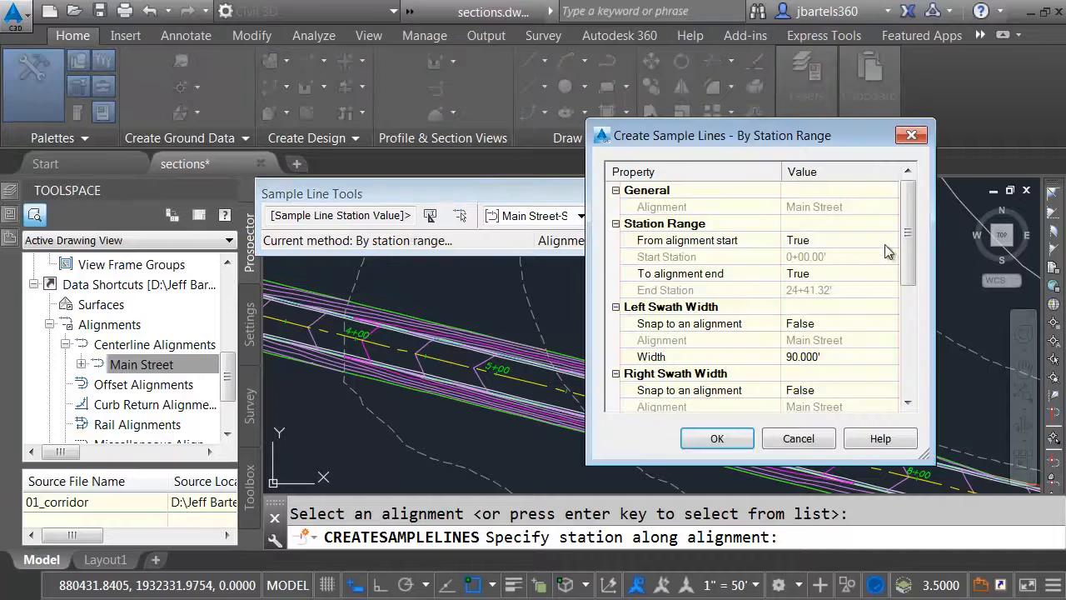
drag(911, 203, 911, 253)
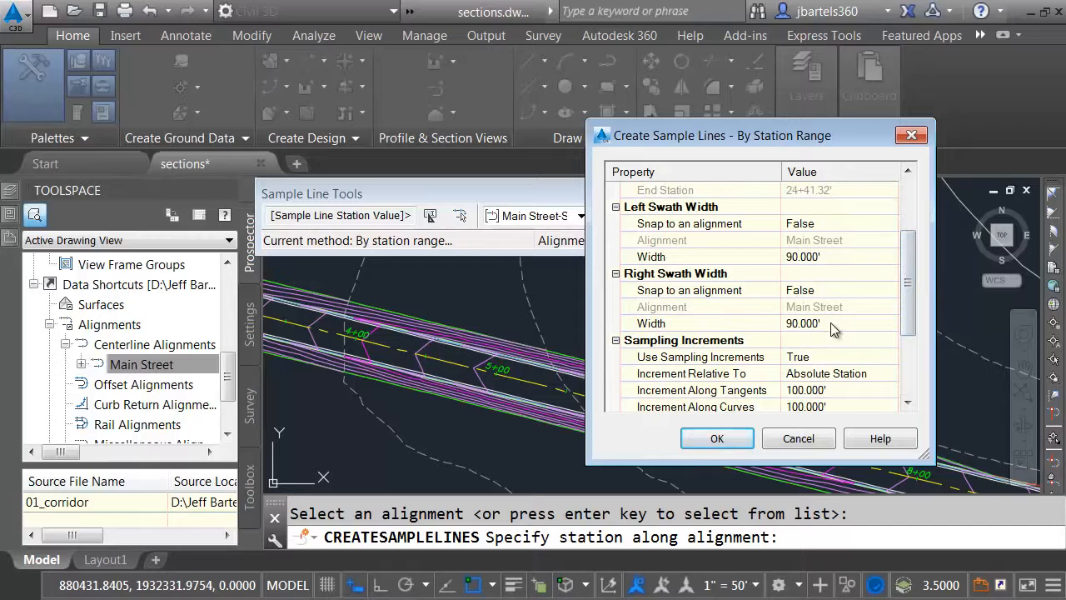
drag(910, 269, 910, 306)
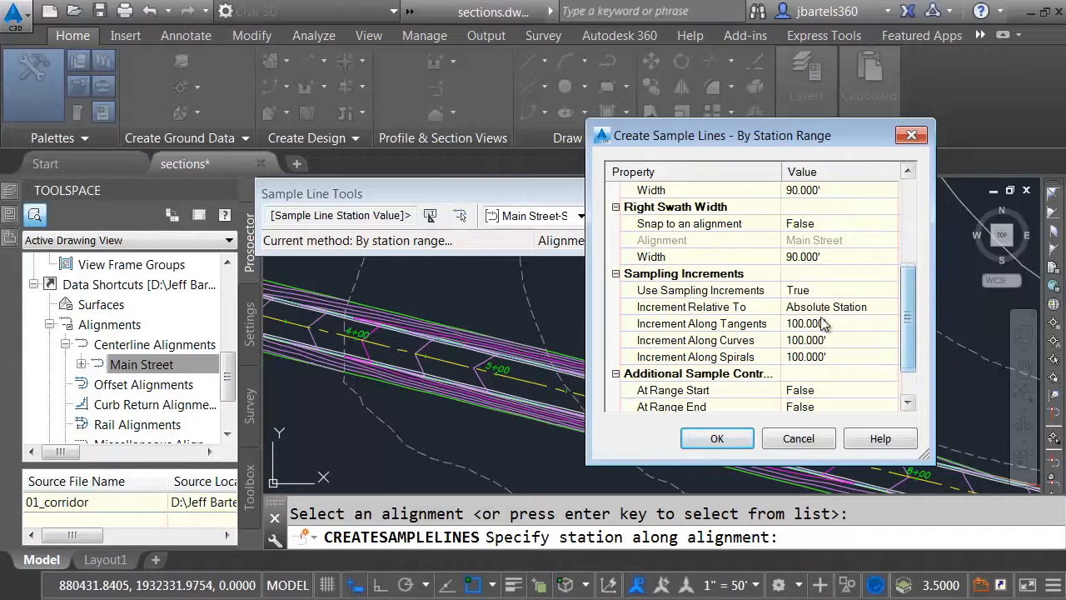
click(721, 438)
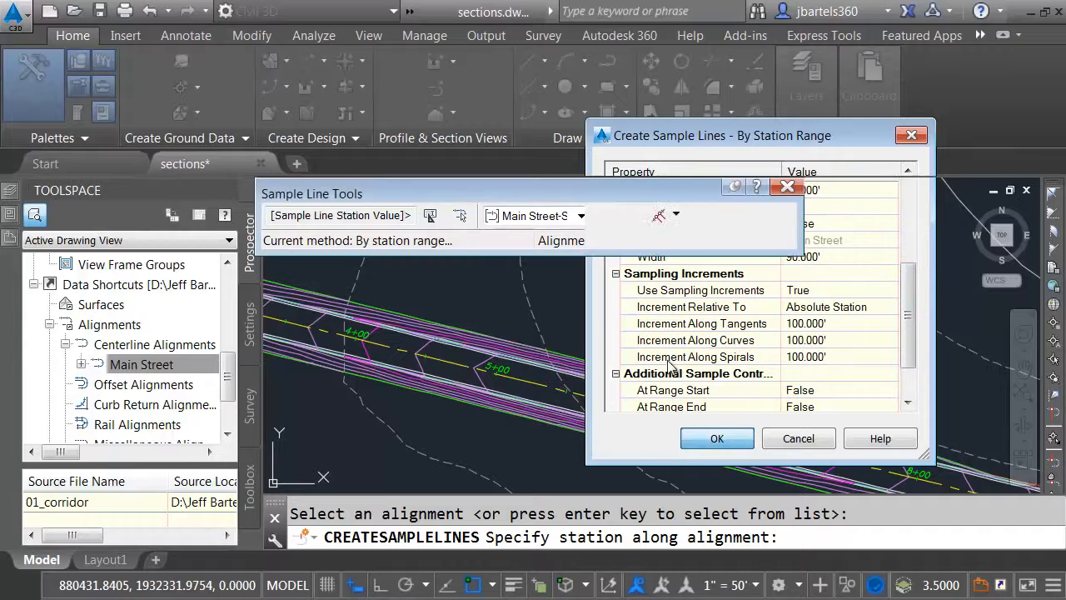
key(Return)
scroll(679, 338, down, 8)
middle_drag(758, 338, 566, 354)
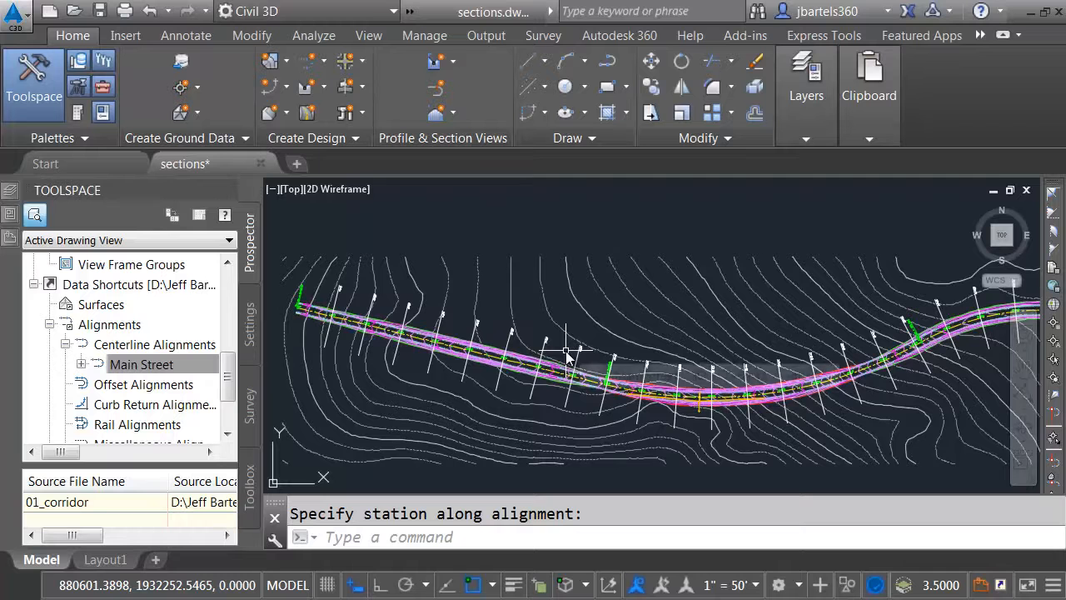
- Set the annotation scale to 1" = 10' and start multiple Main Street section views with style ADSK-10H-5V PLOT Sect View
click(753, 586)
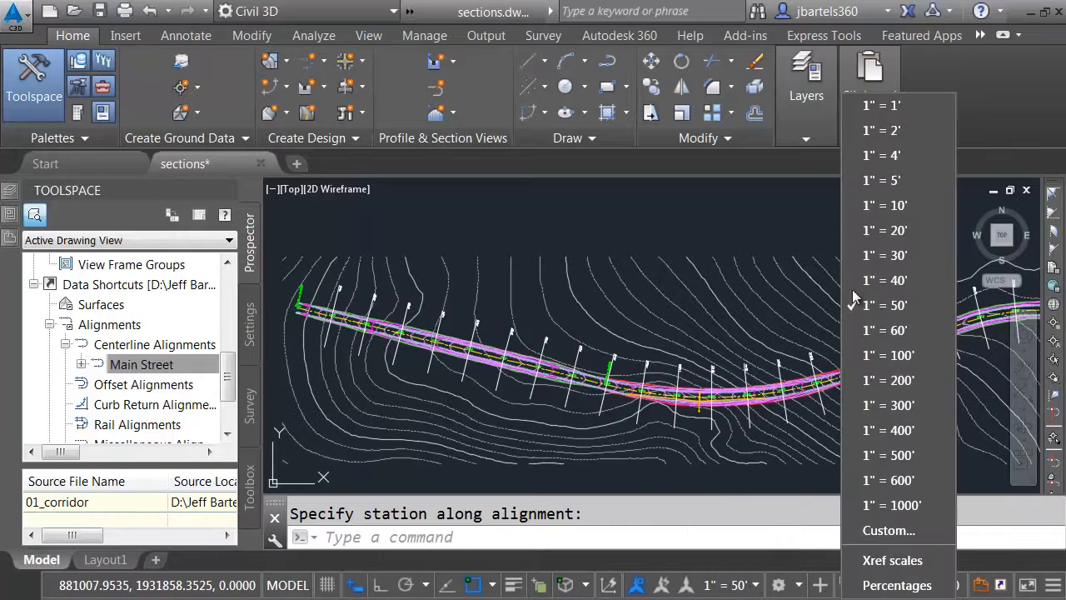
click(883, 206)
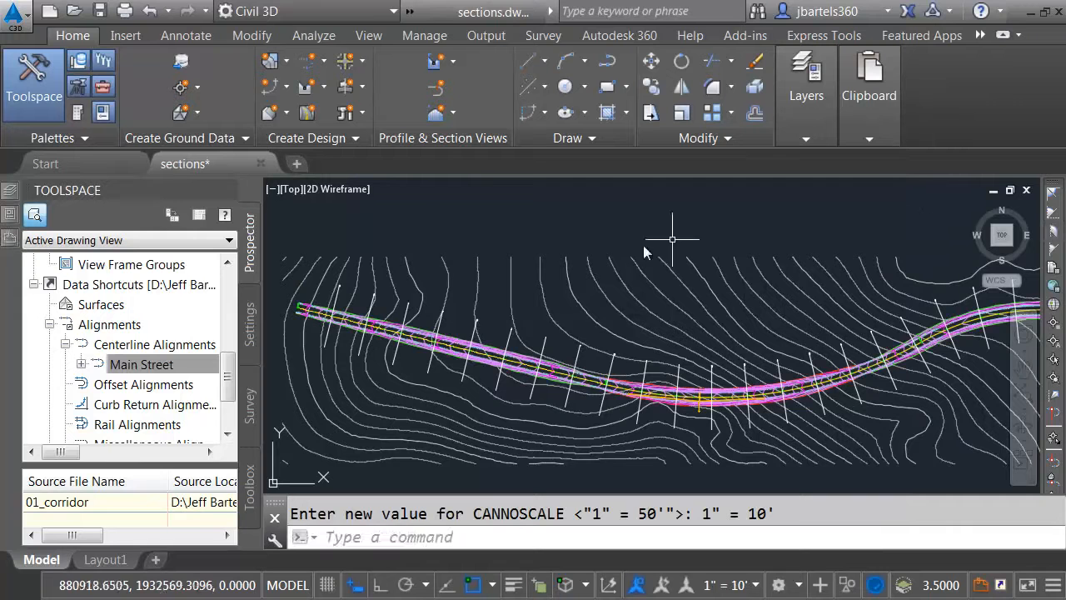
click(436, 115)
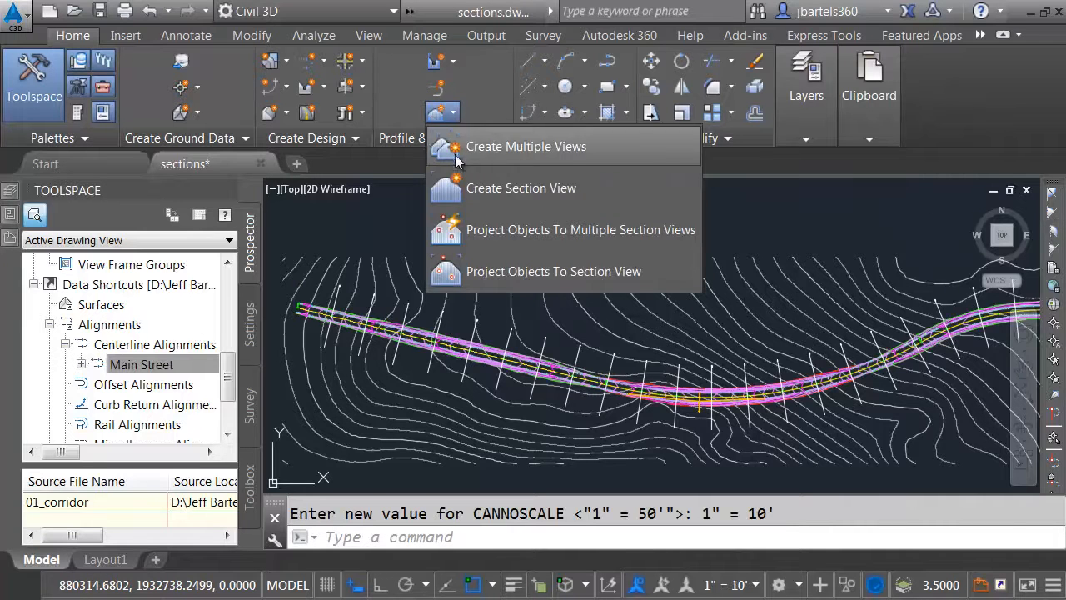
click(461, 156)
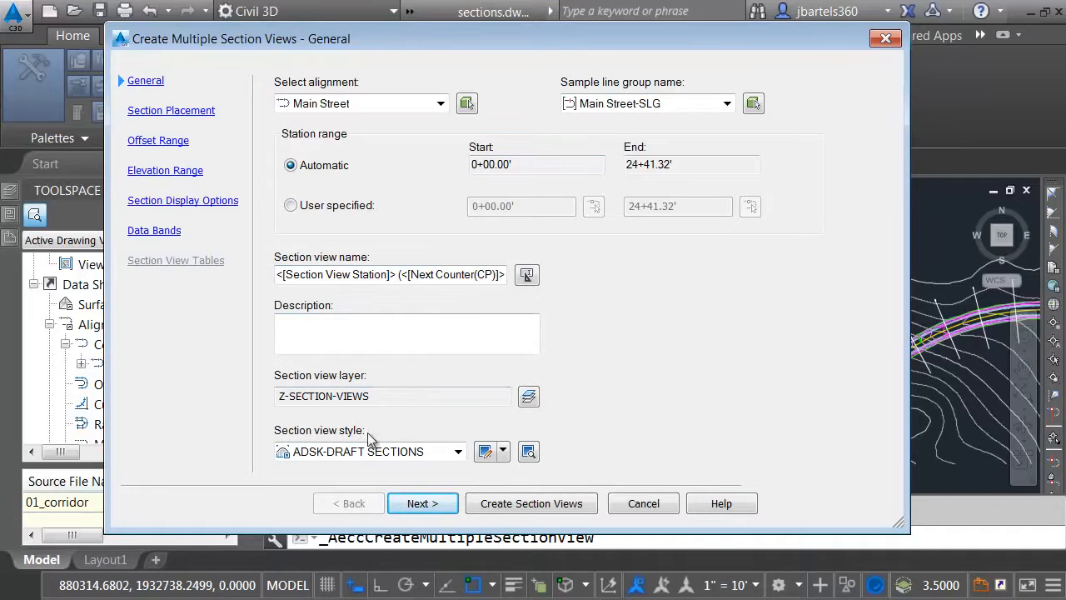
click(457, 453)
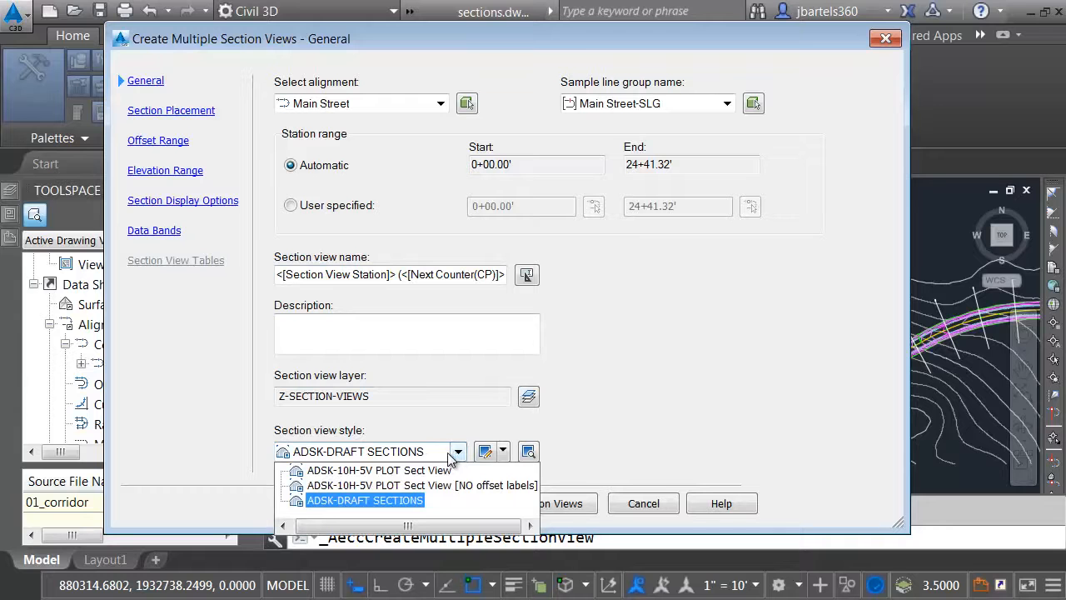
click(395, 471)
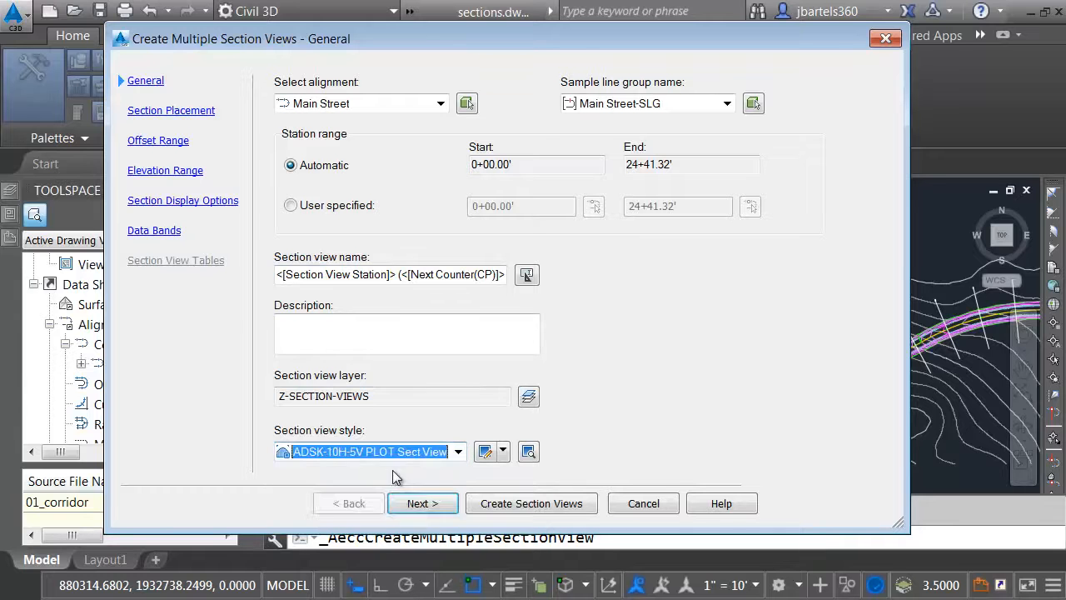
click(419, 503)
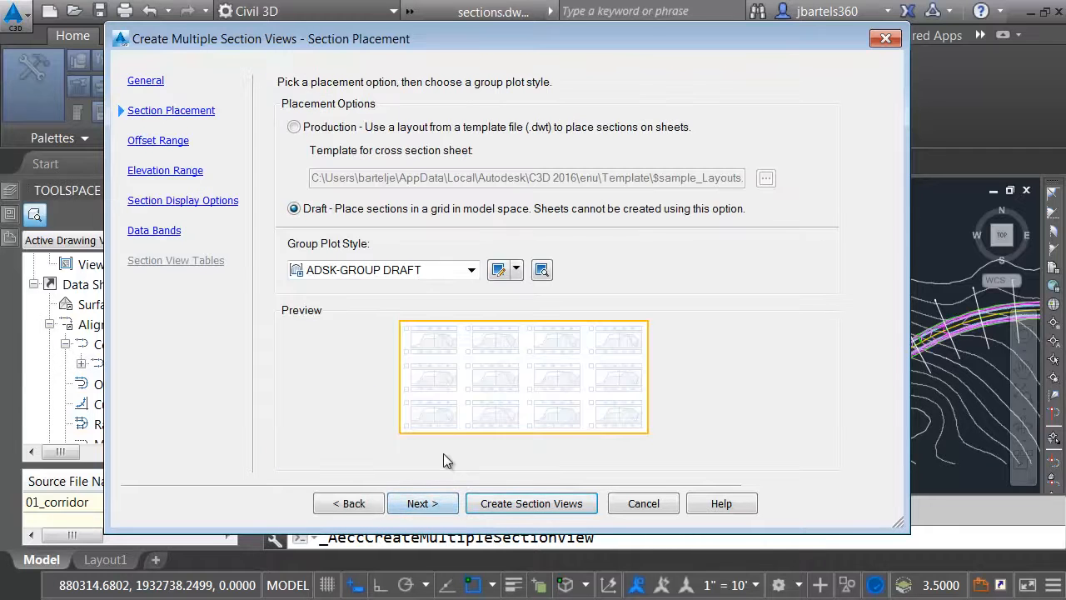
- Use production placement for the section views, with the XS-10 layout from $sample_Layouts.dwt as the sheet template
click(294, 128)
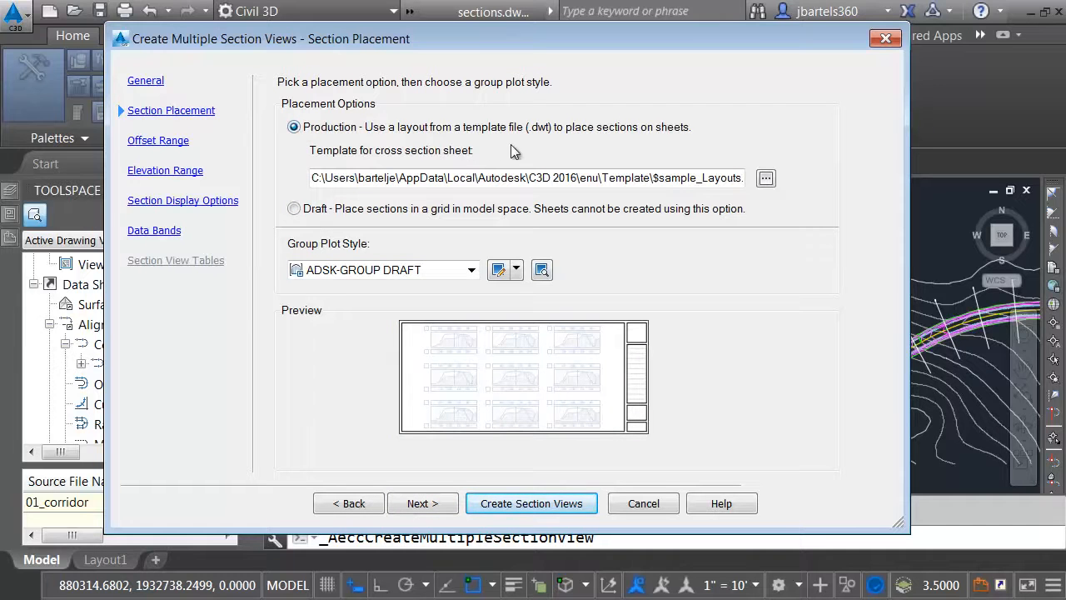
click(765, 178)
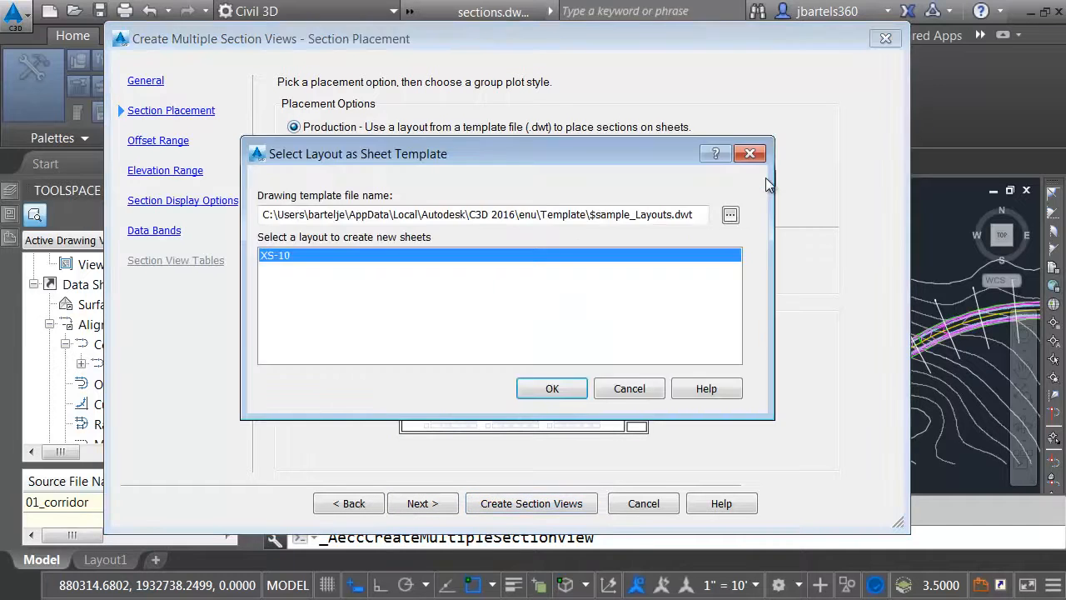
click(730, 215)
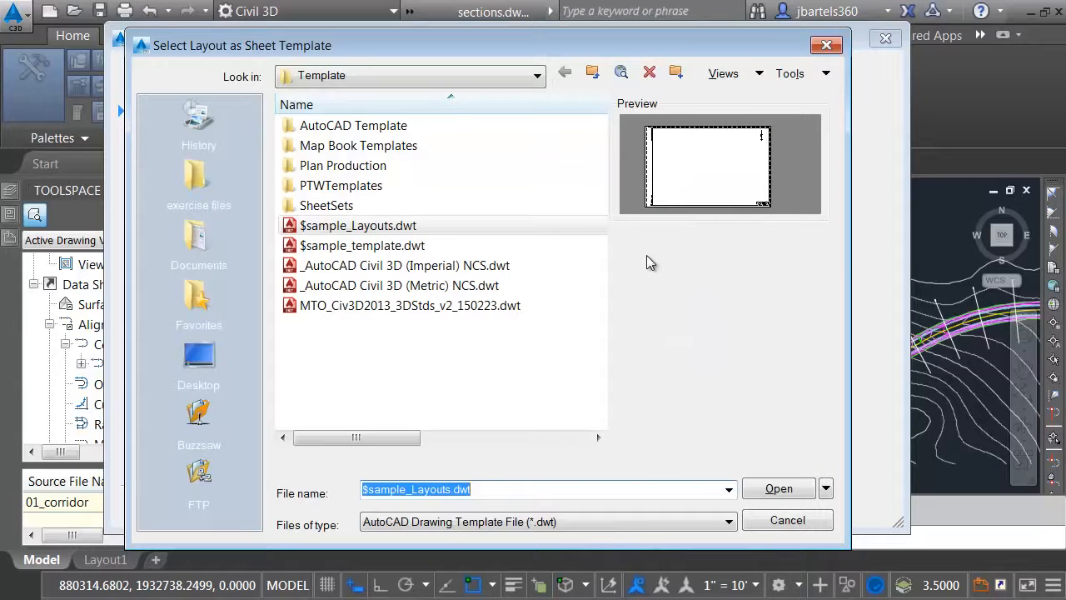
click(366, 233)
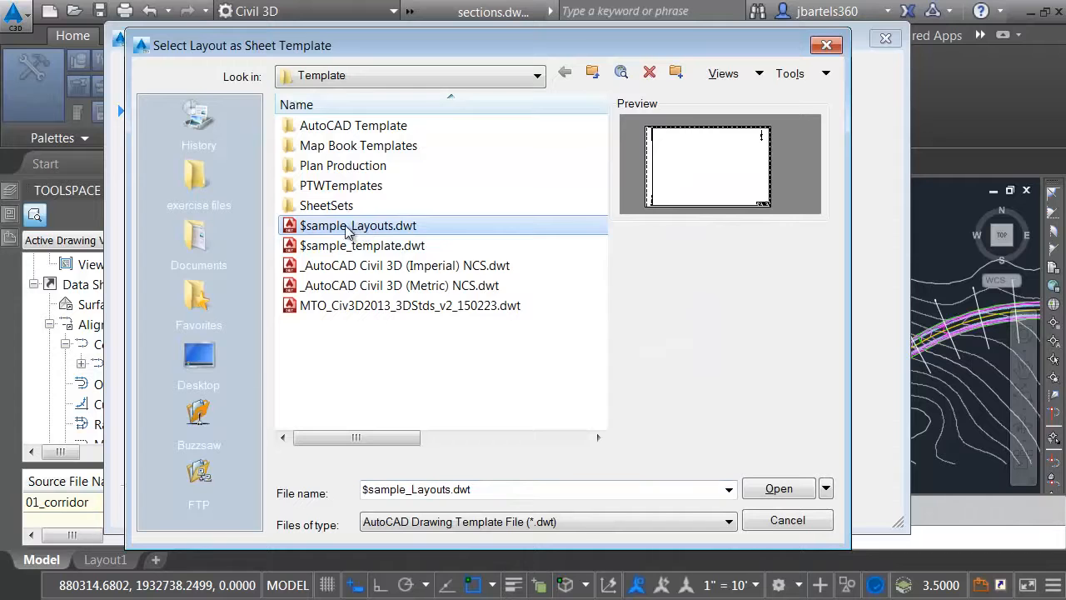
click(778, 488)
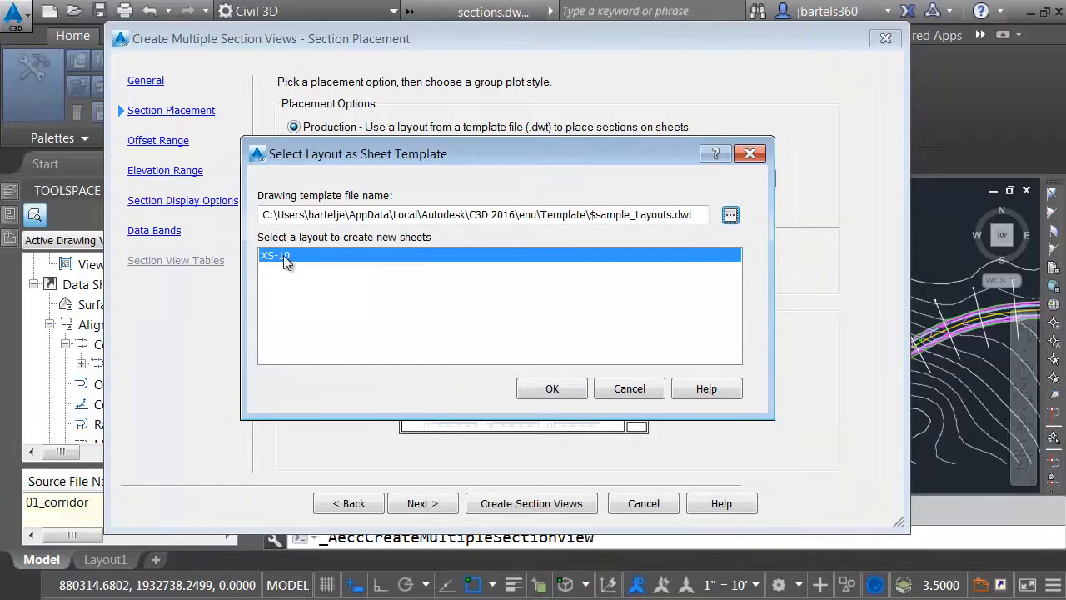
click(532, 391)
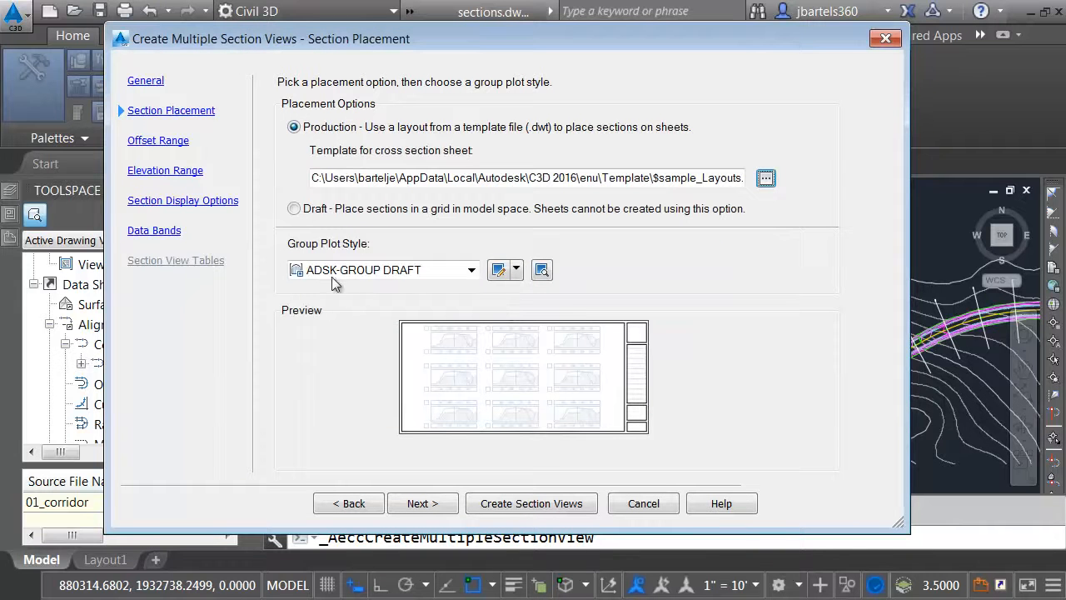
- Set the group plot style to ADSK-GROUP PLOT and accept the automatic offset and elevation ranges
click(468, 269)
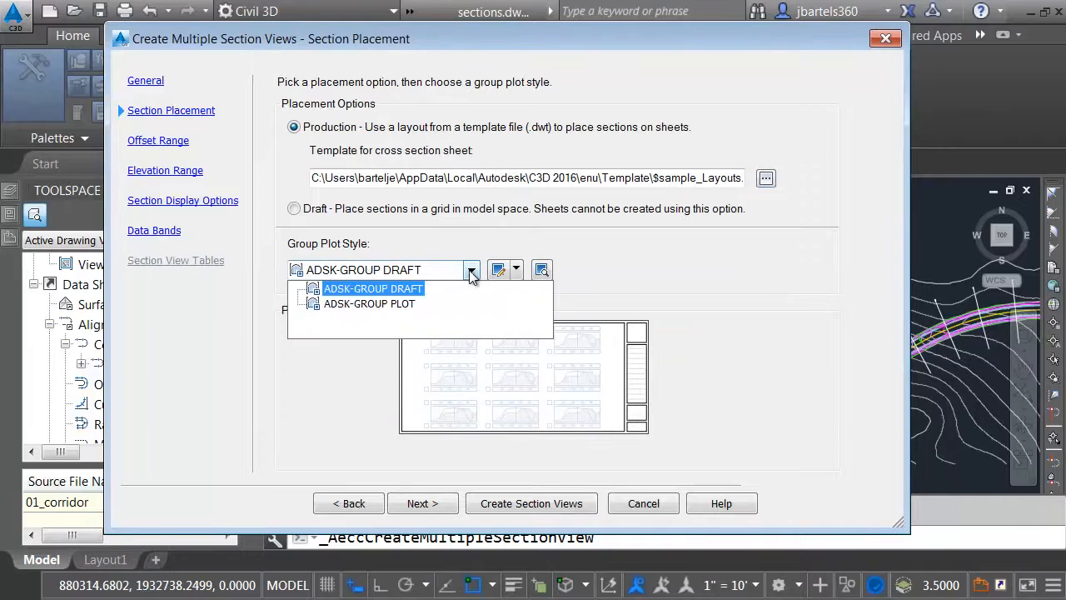
click(363, 303)
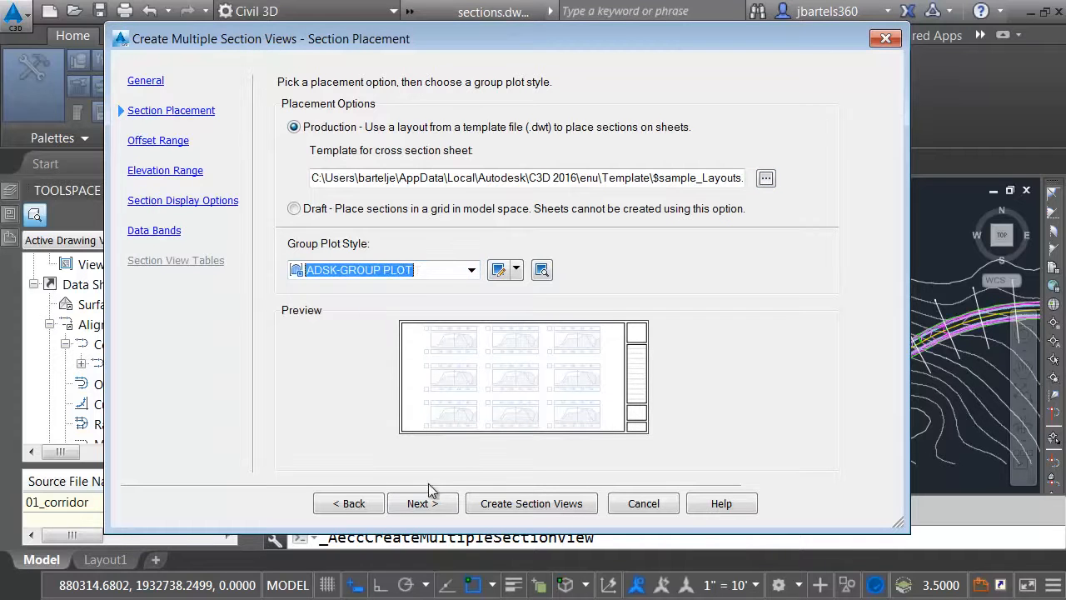
key(Return)
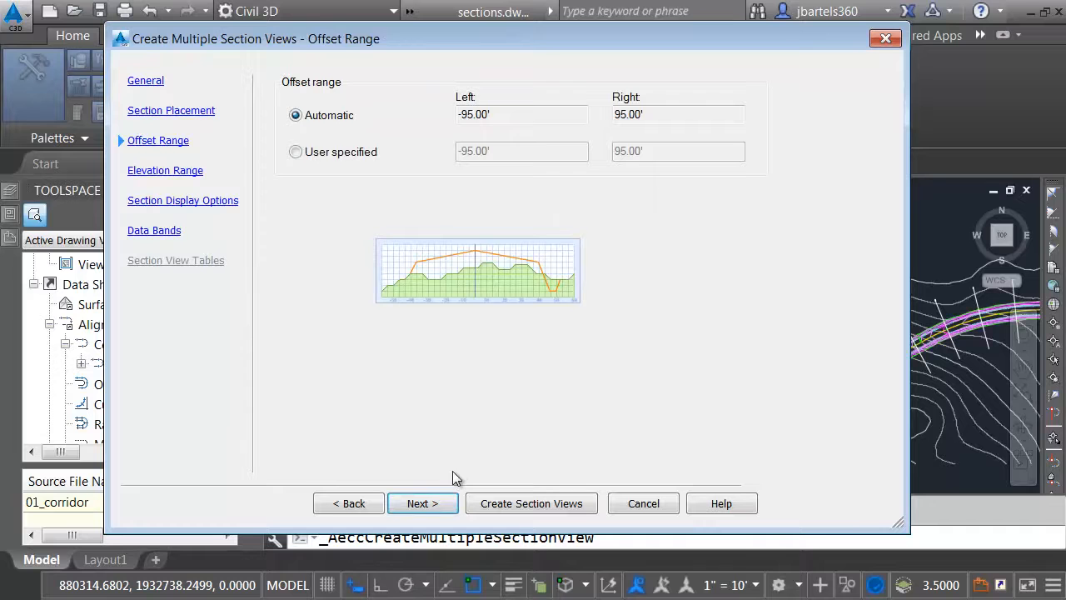
click(420, 503)
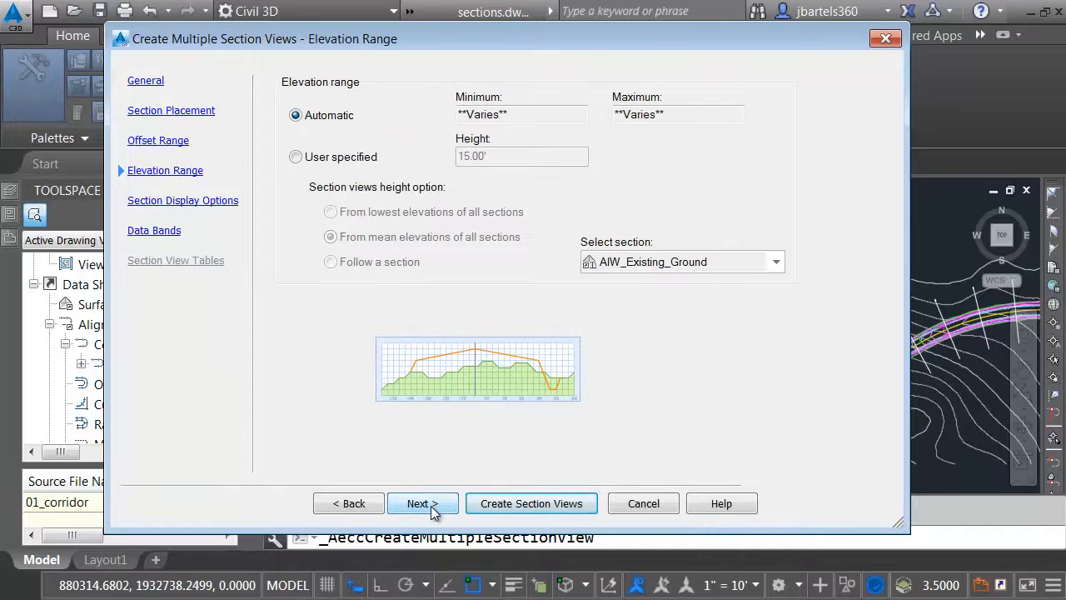
click(420, 503)
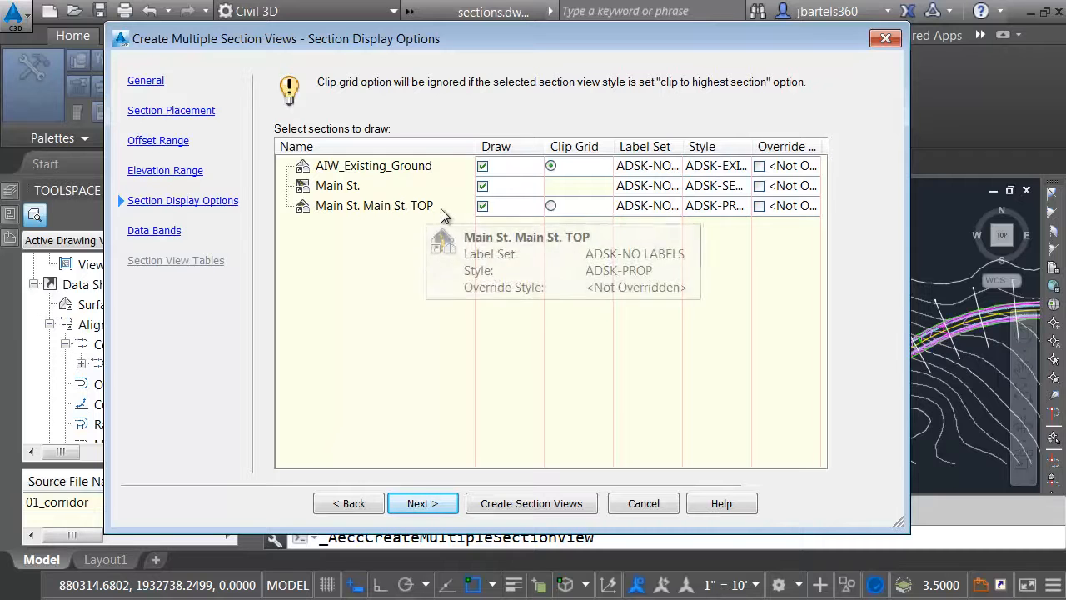
- Exclude the Main St. TOP surface from the sections drawn in the views
click(484, 208)
click(483, 206)
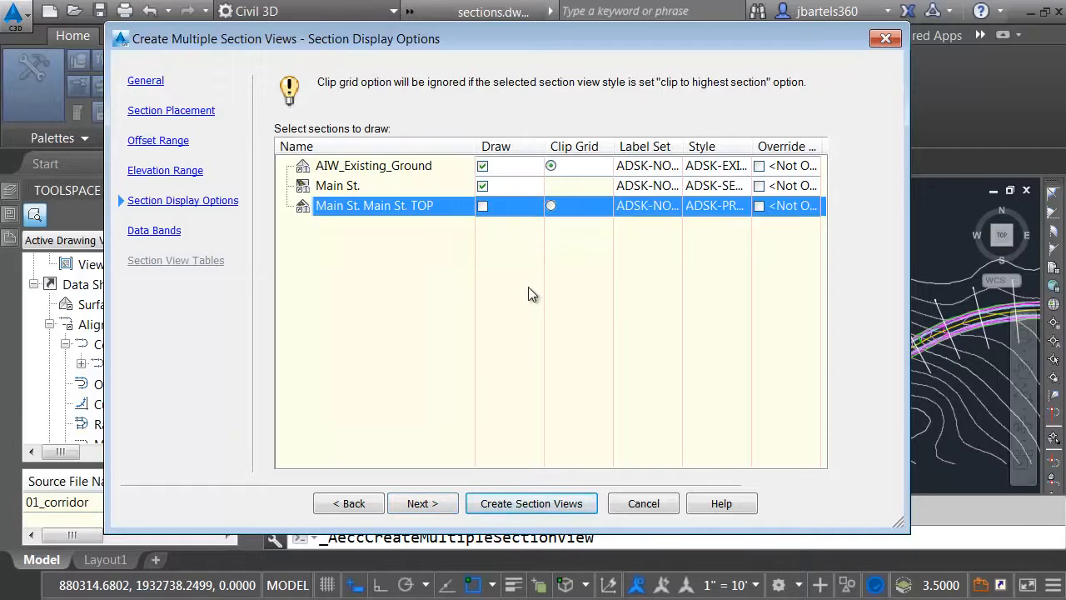
click(434, 503)
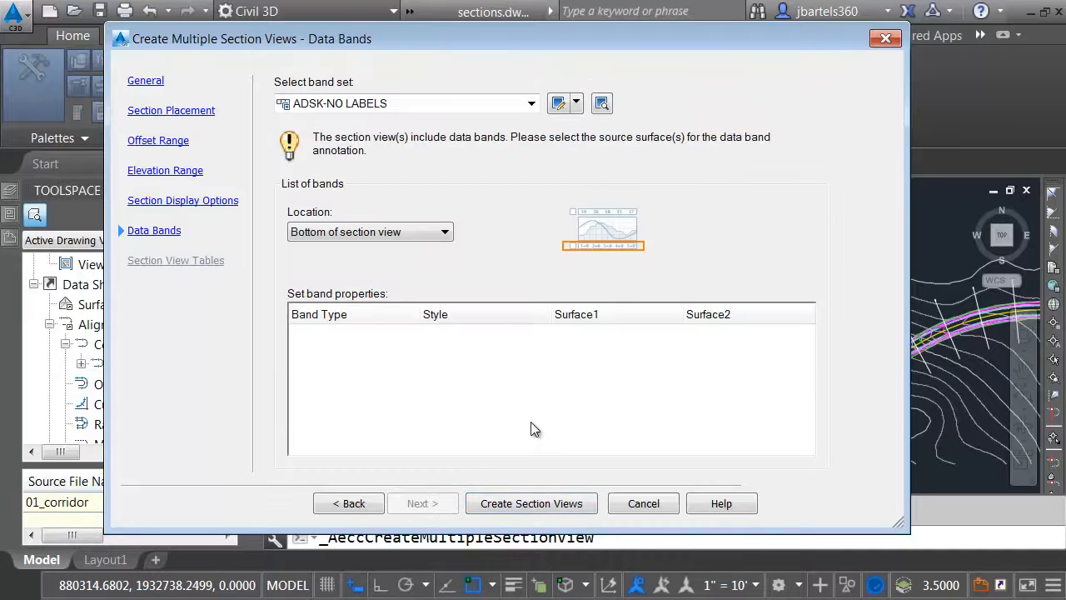
- Apply the ADSK-BAND SET band set and create the section views, placing their origin just above the west end of the contours
click(531, 104)
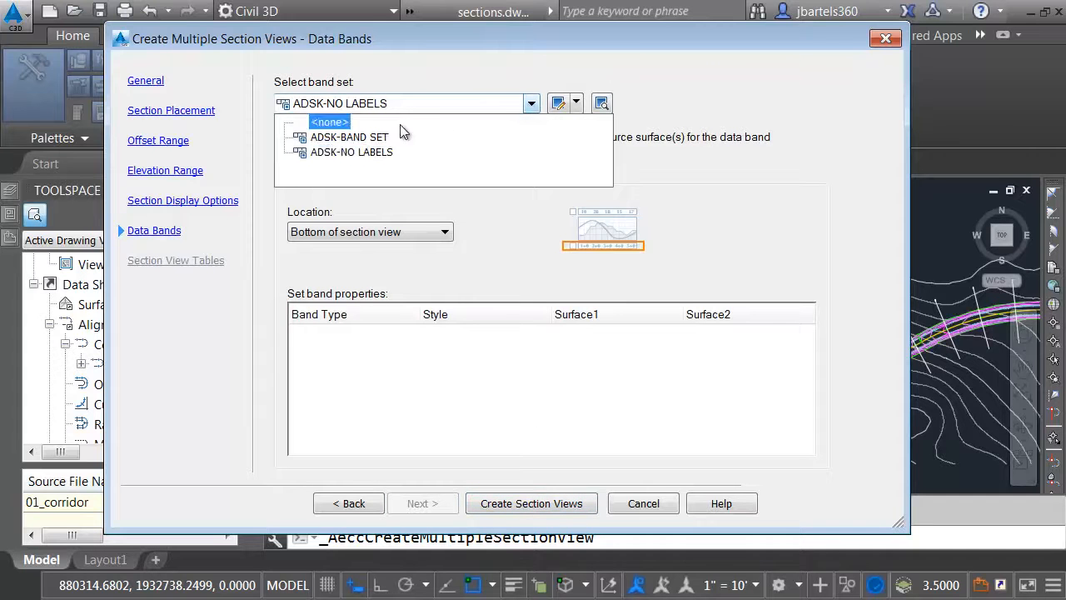
click(387, 149)
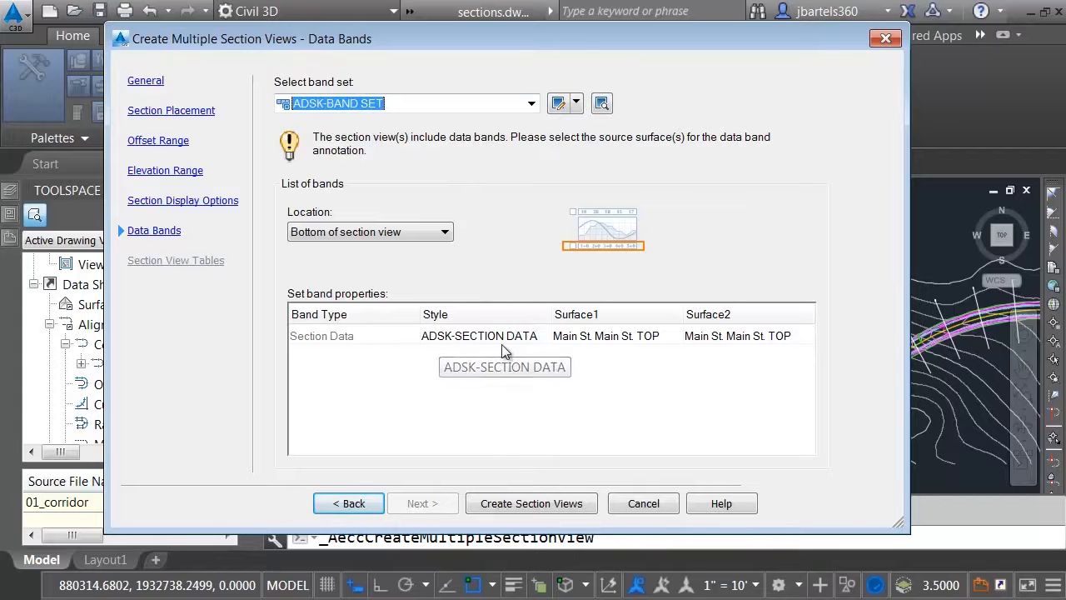
click(510, 502)
scroll(479, 258, down, 4)
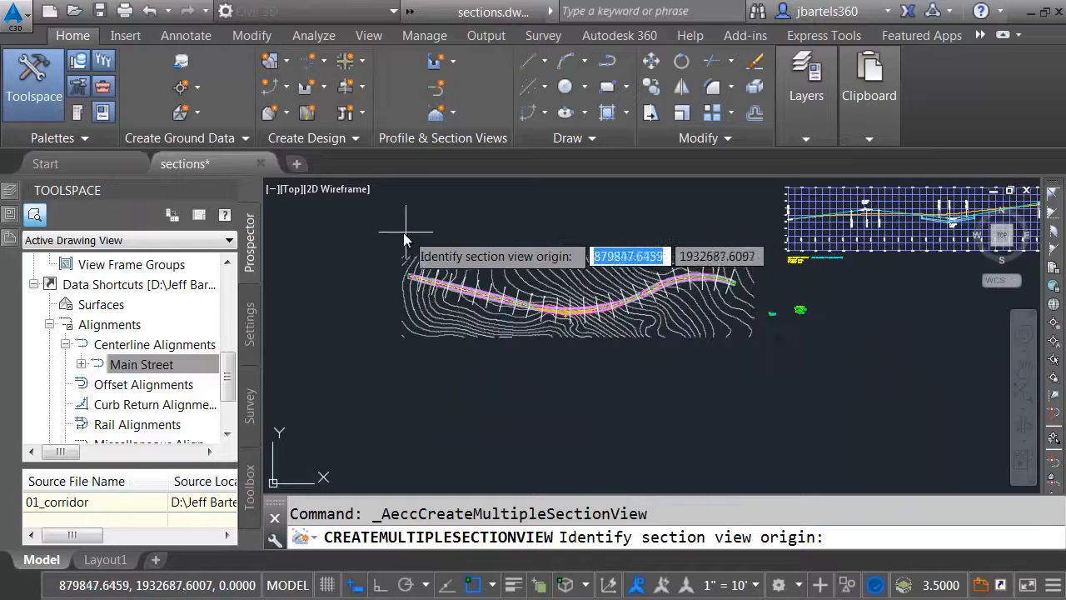
click(388, 234)
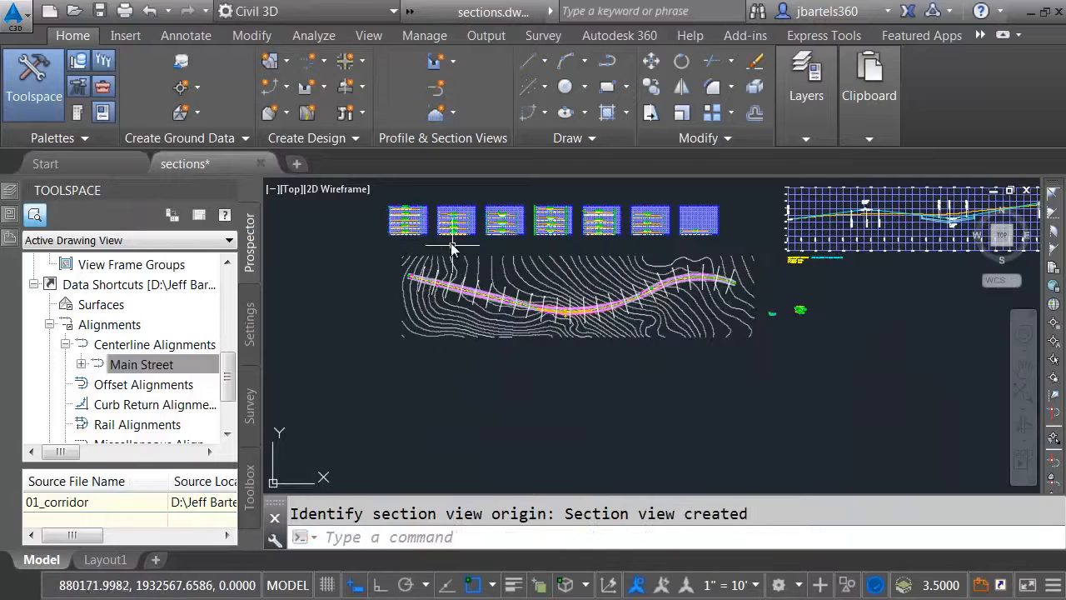
- Examine the new section views, checking their slope and offset labels, stations and arrangement on the sheets
scroll(400, 217, up, 6)
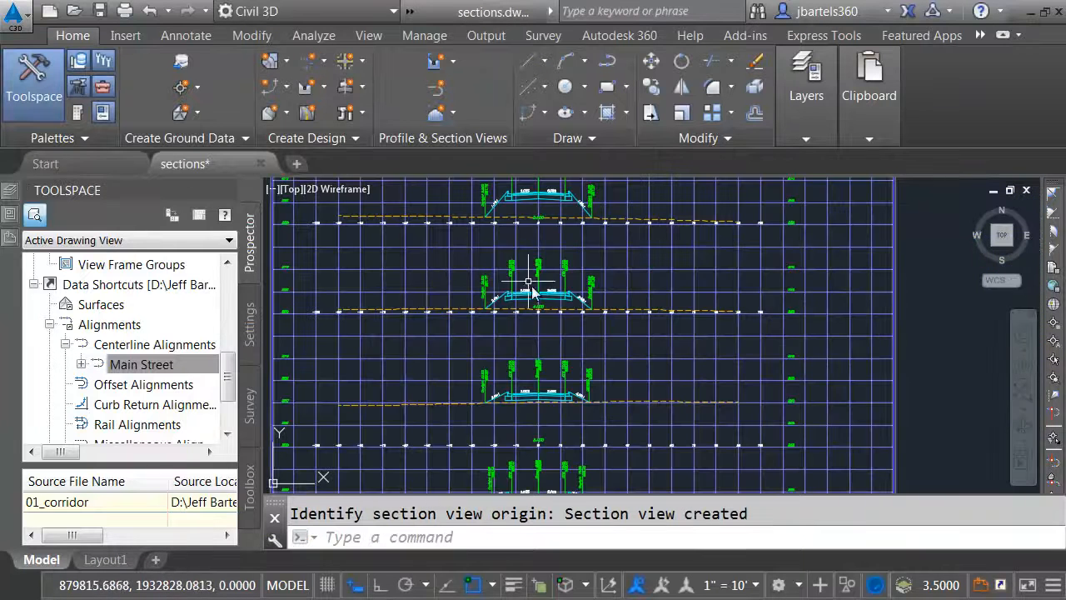
scroll(542, 313, up, 5)
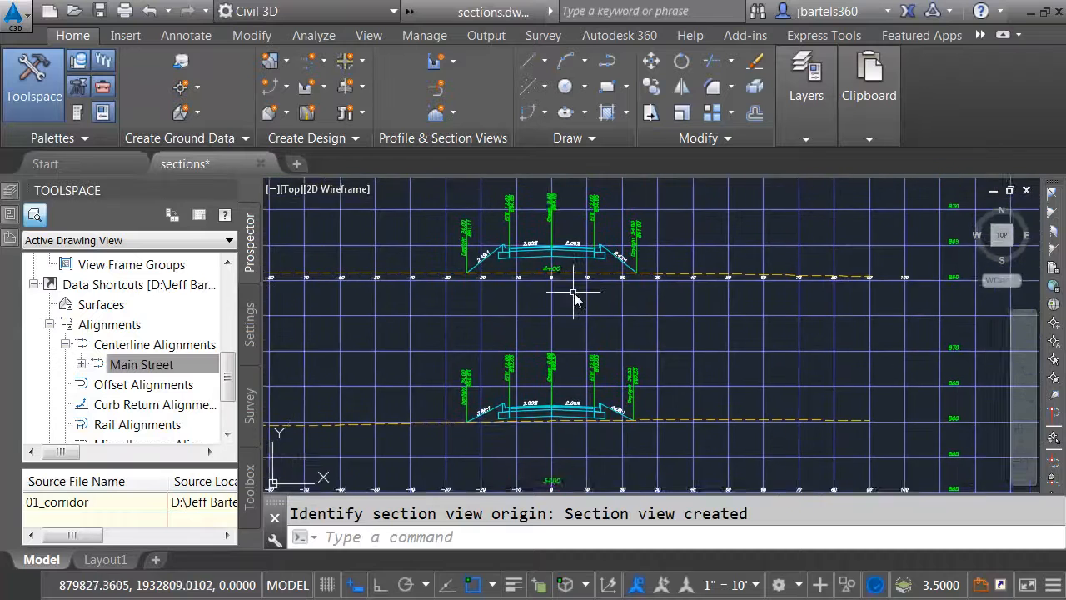
scroll(574, 298, down, 4)
scroll(568, 417, up, 4)
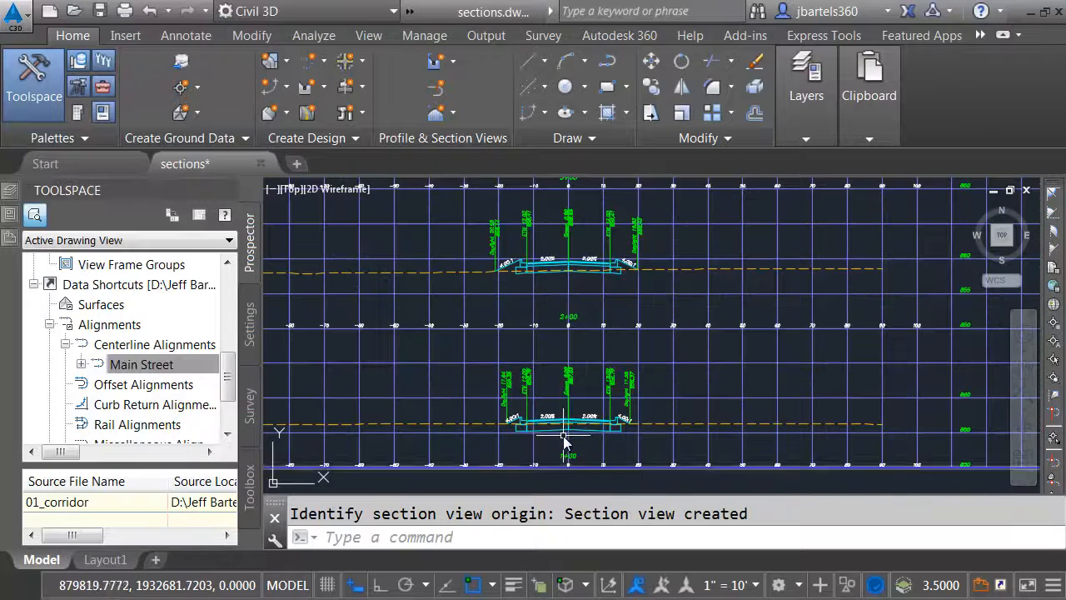
scroll(578, 445, up, 2)
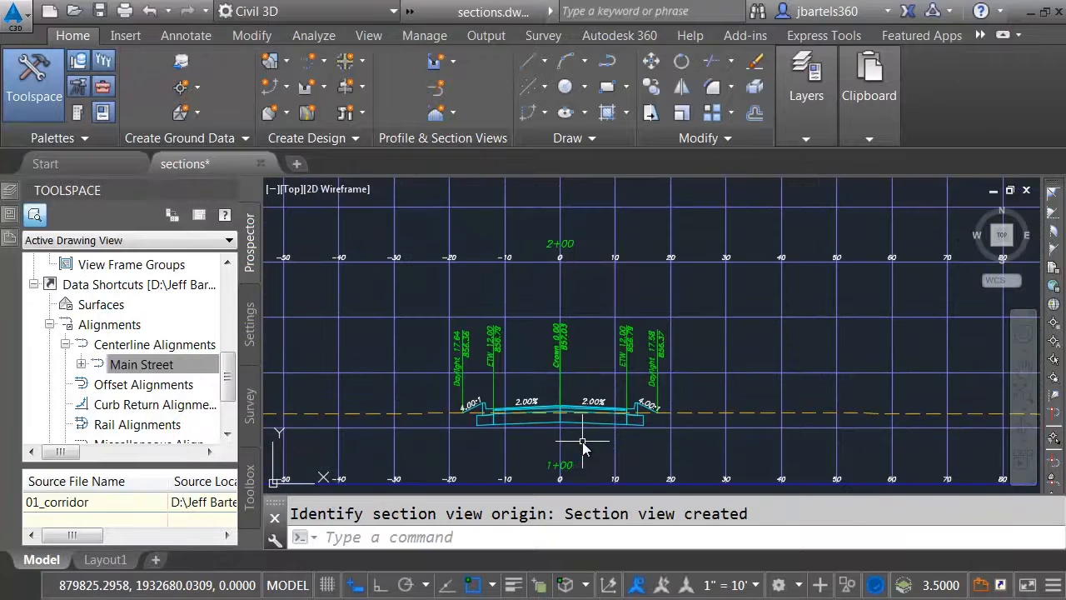
scroll(582, 441, down, 6)
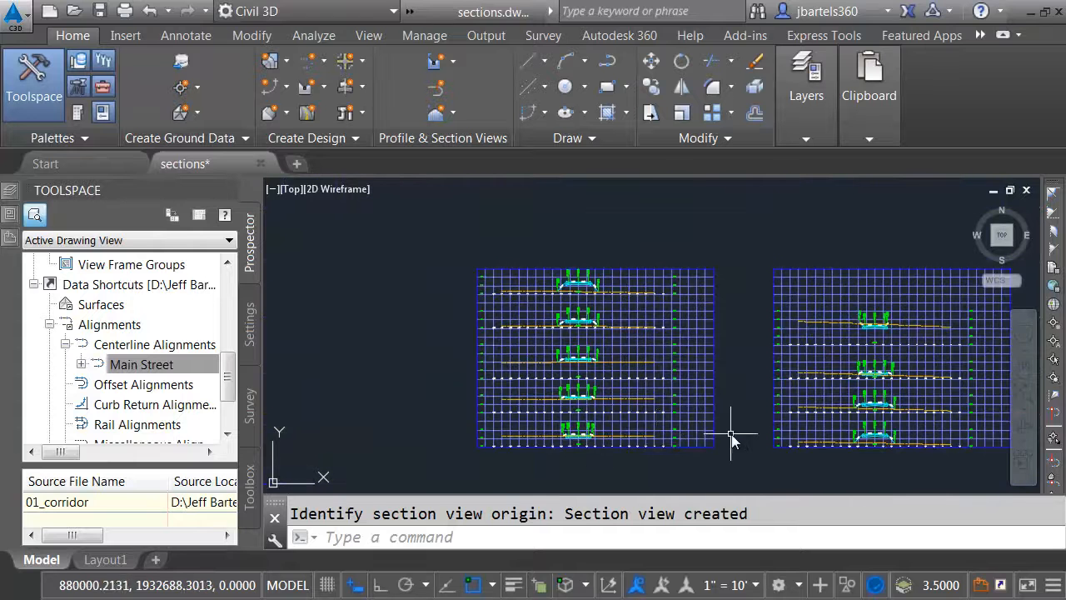
mouse_move(744, 431)
middle_down()
mouse_move(609, 398)
mouse_move(584, 407)
middle_up()
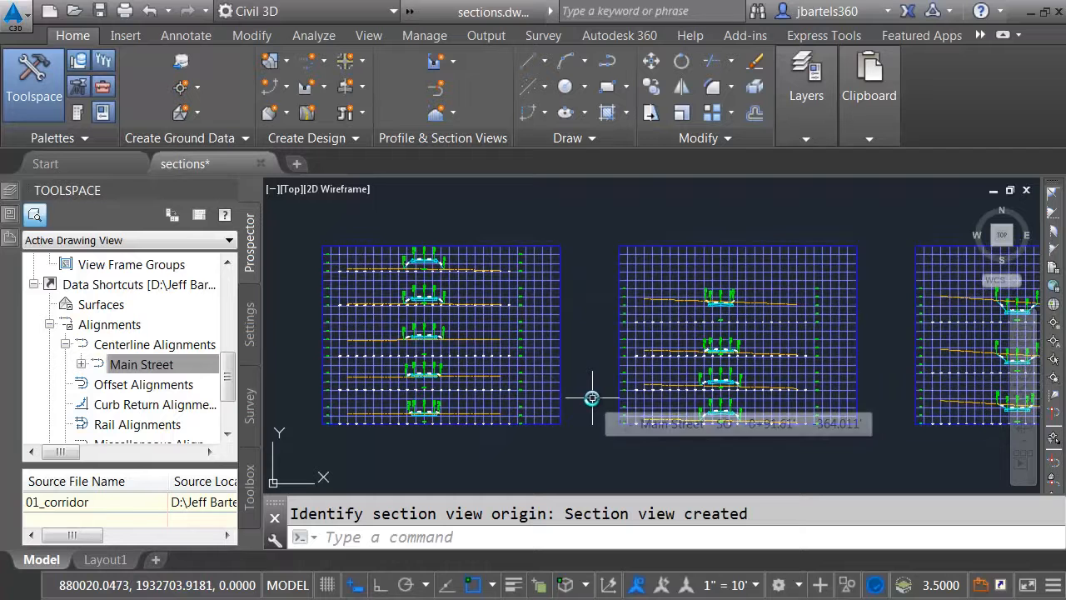
mouse_move(793, 377)
middle_down()
mouse_move(576, 381)
mouse_move(776, 382)
middle_up()
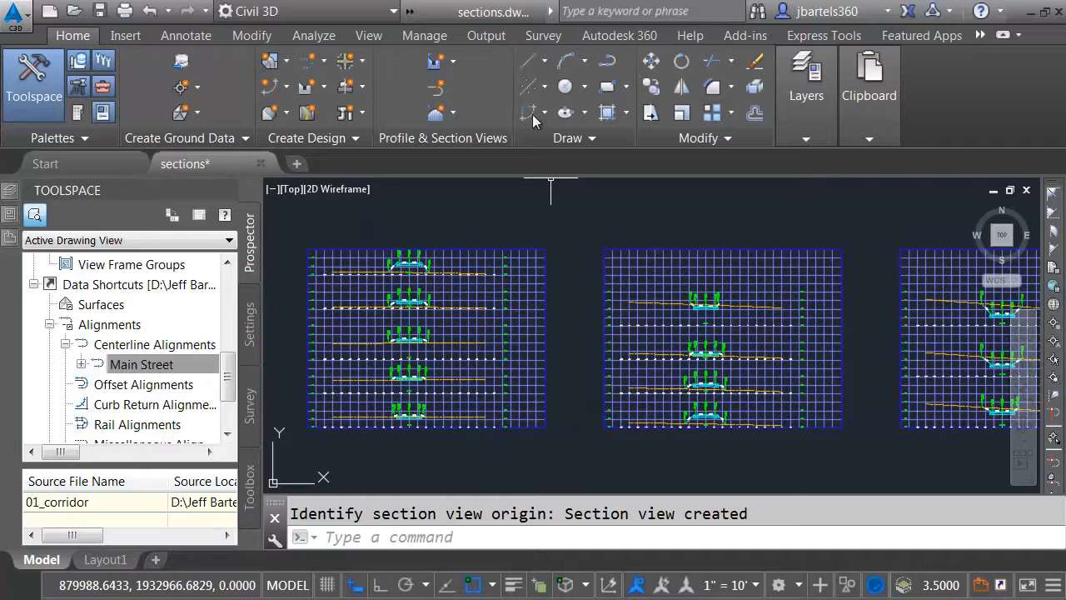
- Create section sheets from the Main Street section view group, adding them to the existing sheet set FLUG Sheetset.dst
click(489, 35)
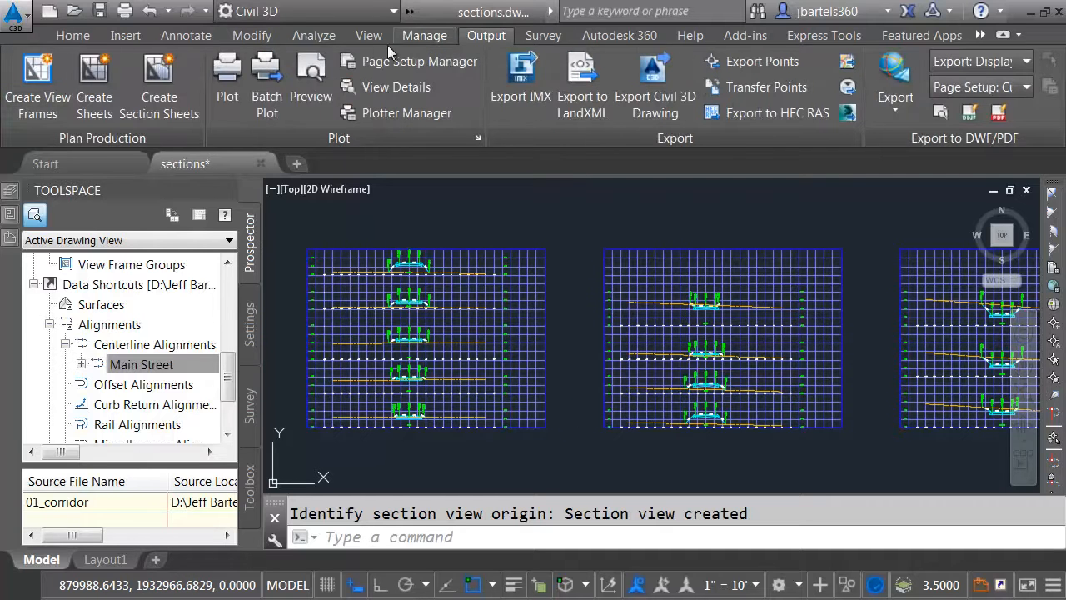
click(149, 88)
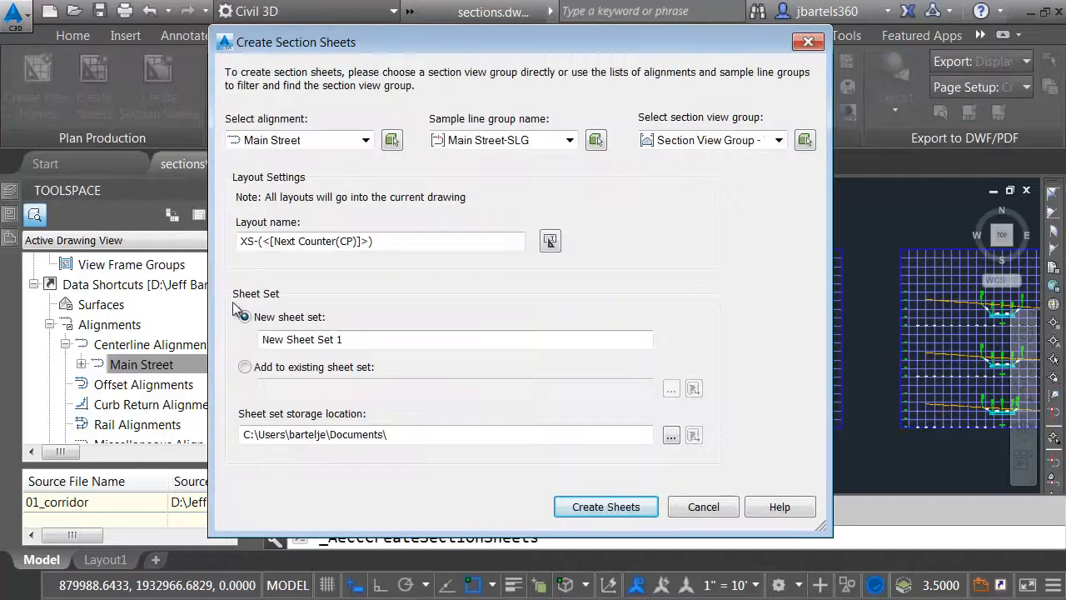
click(249, 367)
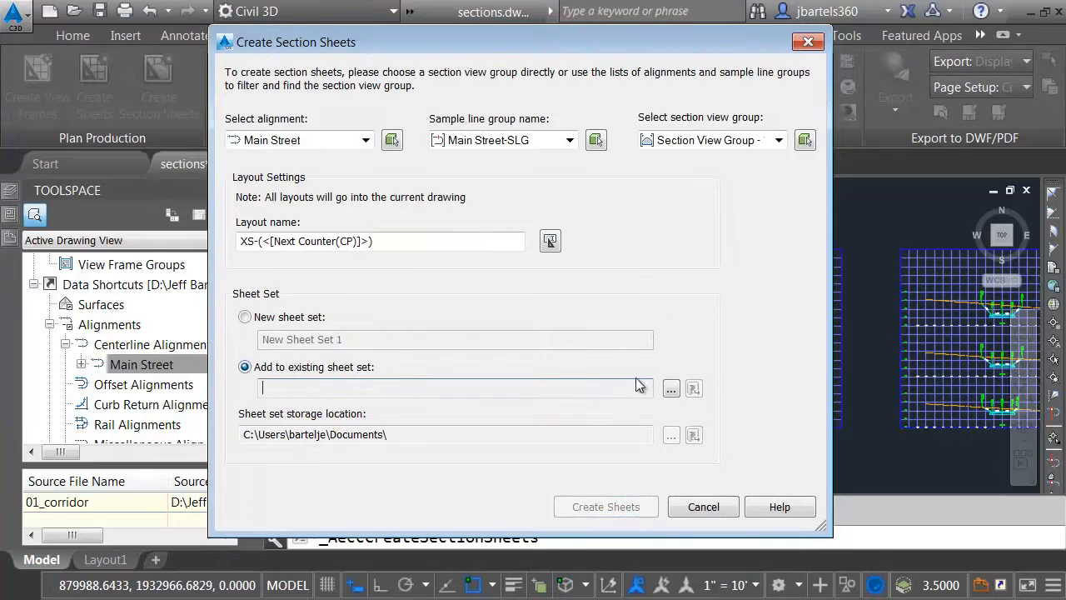
click(671, 389)
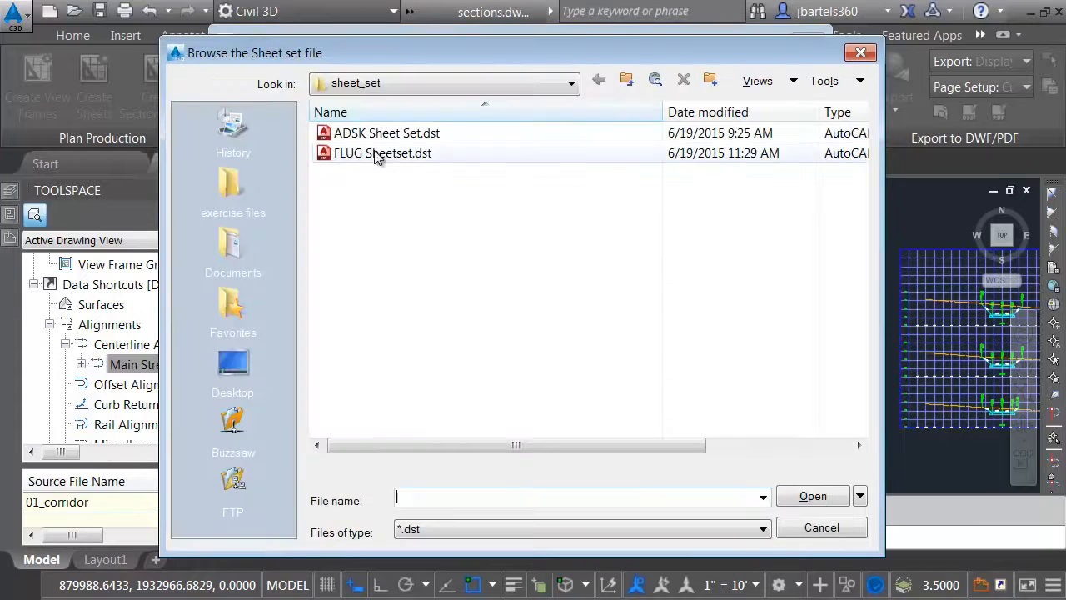
click(376, 155)
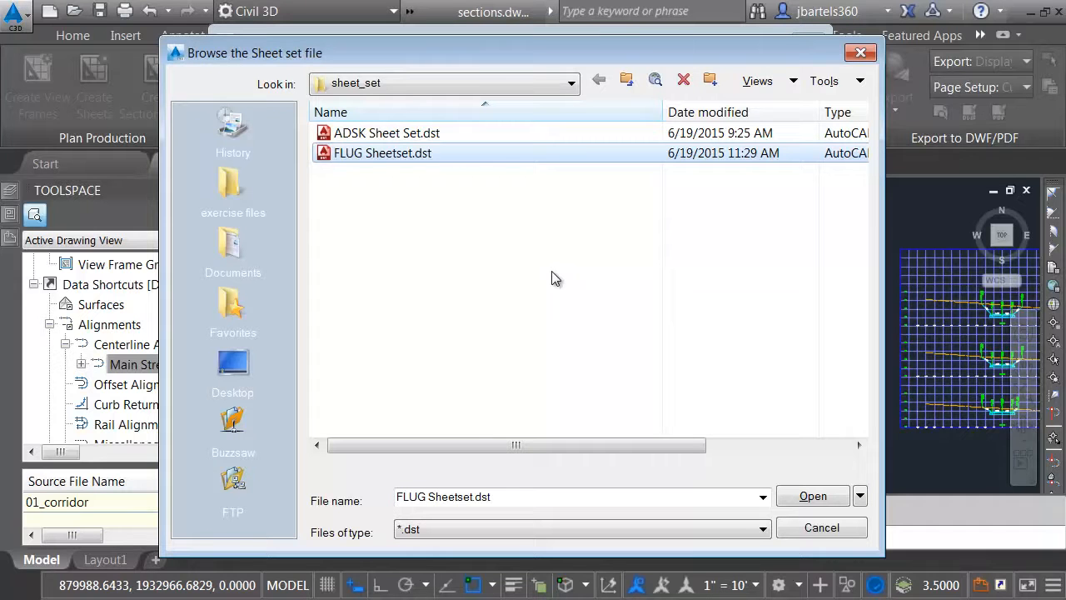
click(813, 498)
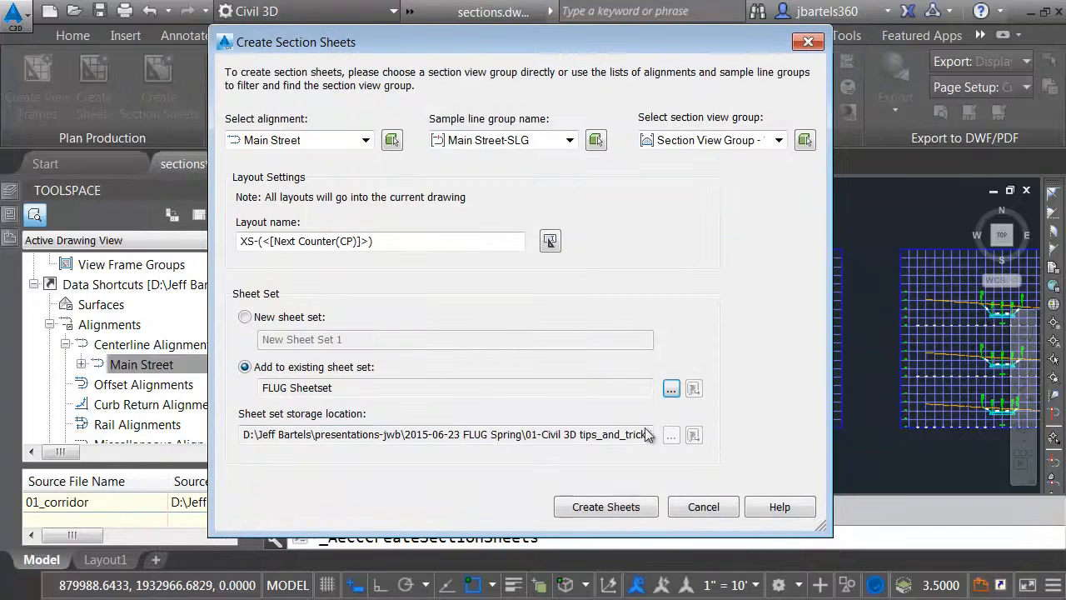
click(616, 507)
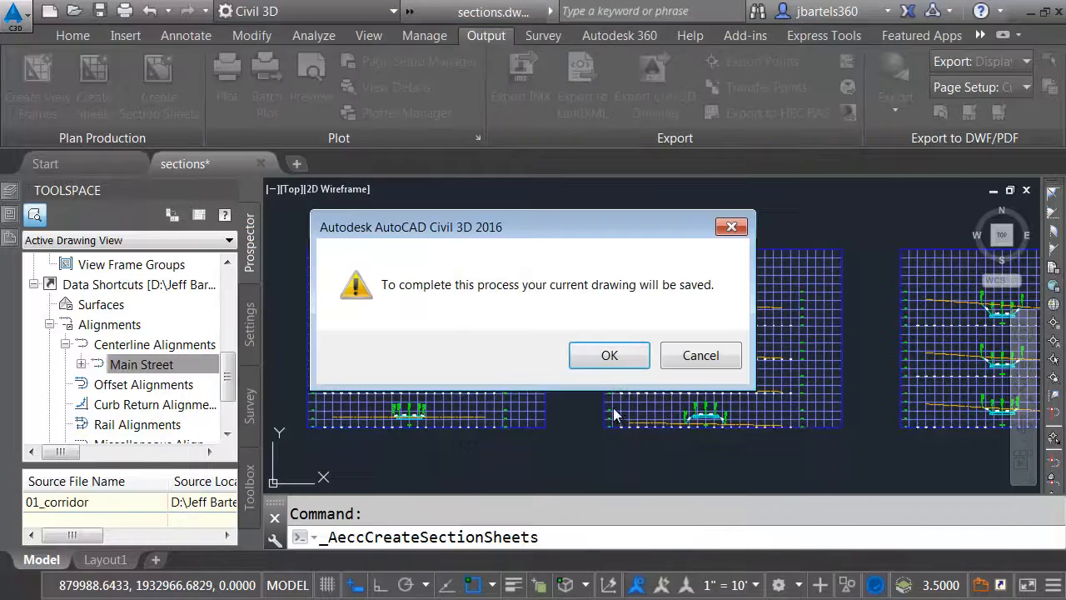
click(612, 361)
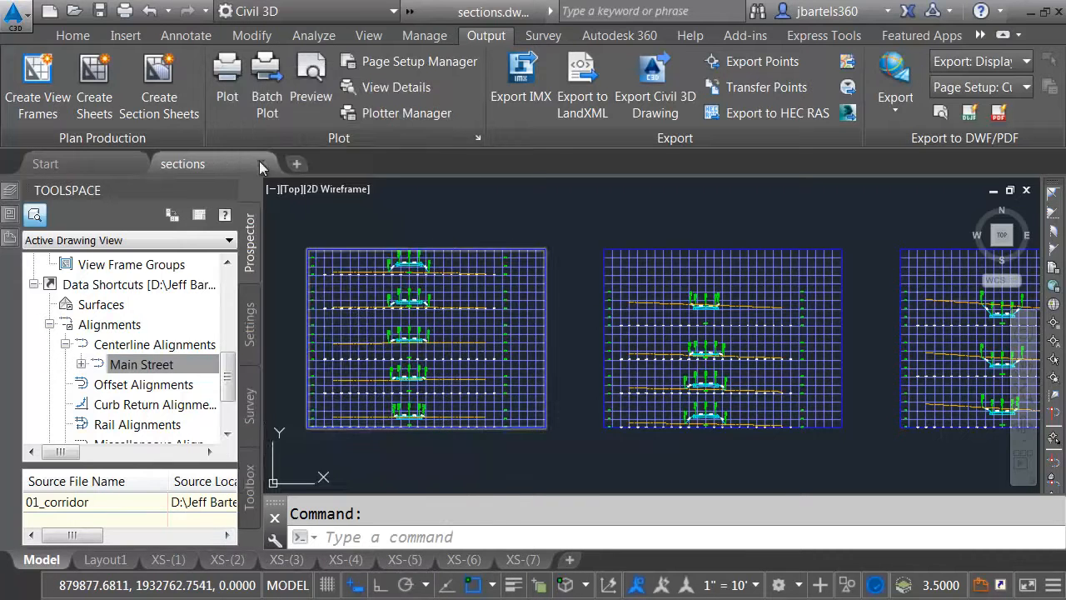
- Examine sheets XS-(1) and XS-(2), comparing their section layout and title block fields
click(170, 559)
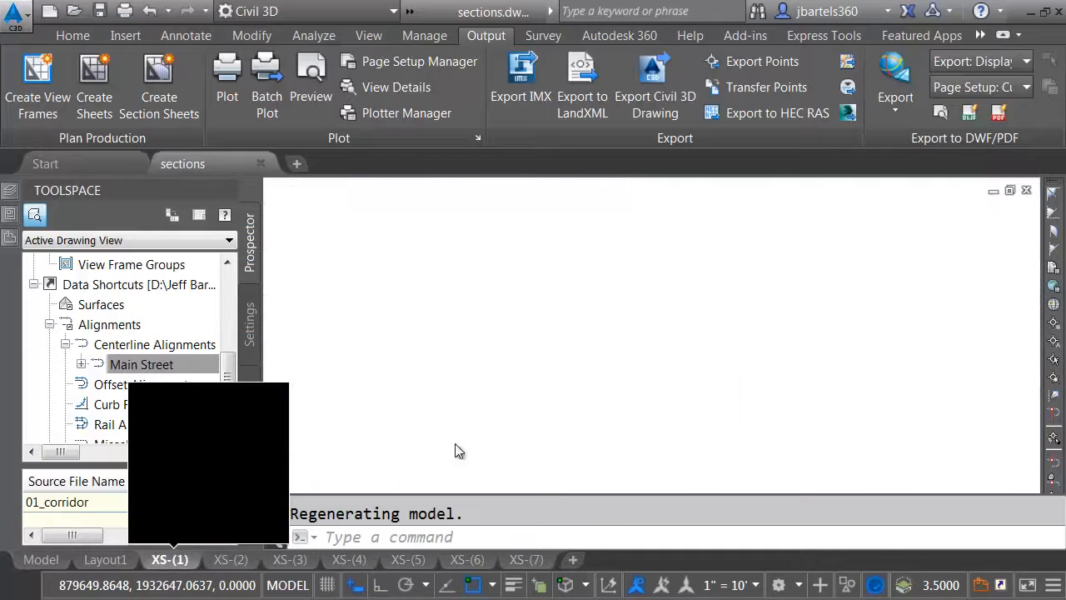
scroll(518, 388, down, 5)
middle_drag(497, 332, 624, 385)
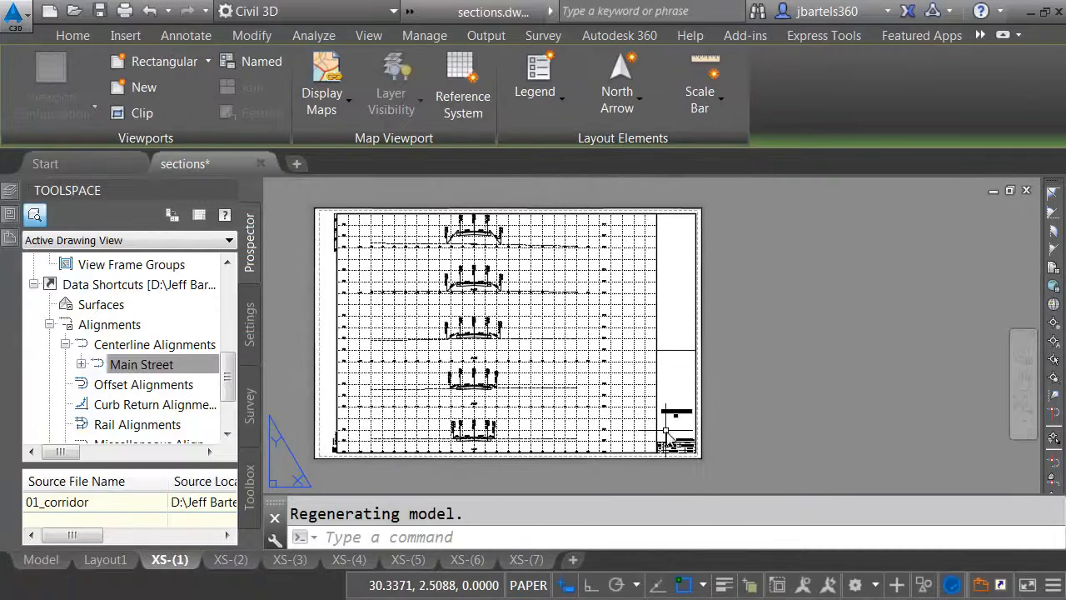
scroll(688, 453, up, 5)
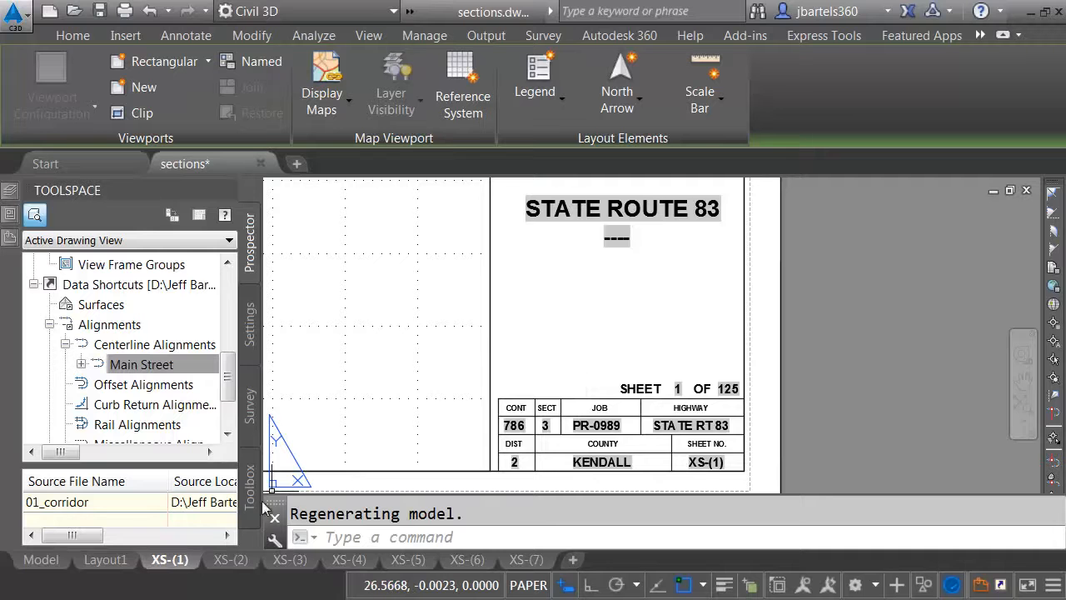
click(229, 558)
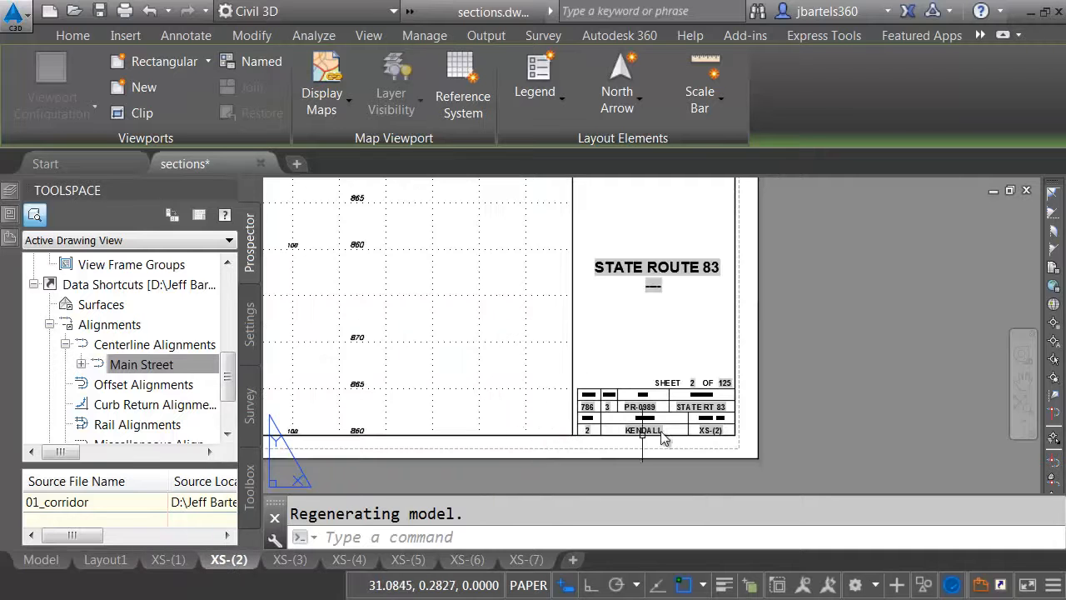
scroll(612, 443, up, 2)
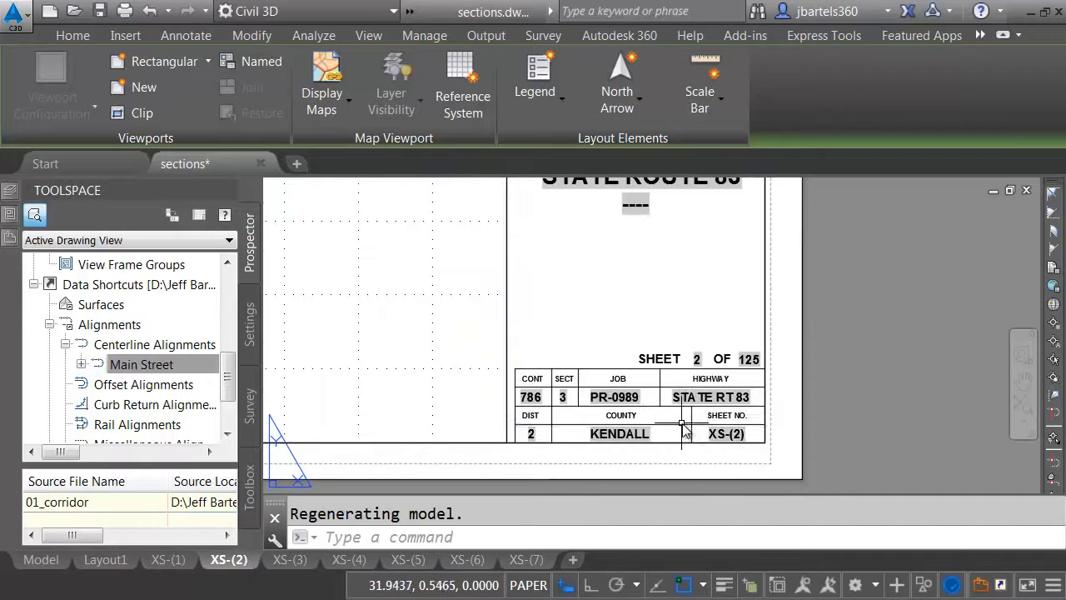
- On sheet XS-(1), move the sheet count text straight down with Ortho on, placing it just below the title block table
click(169, 558)
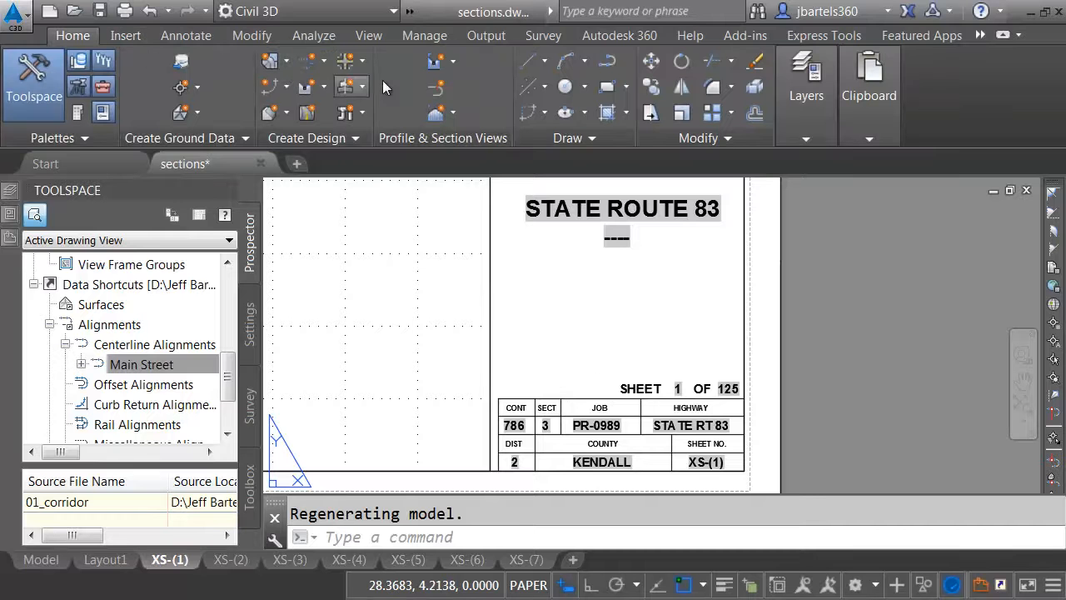
click(652, 61)
click(612, 367)
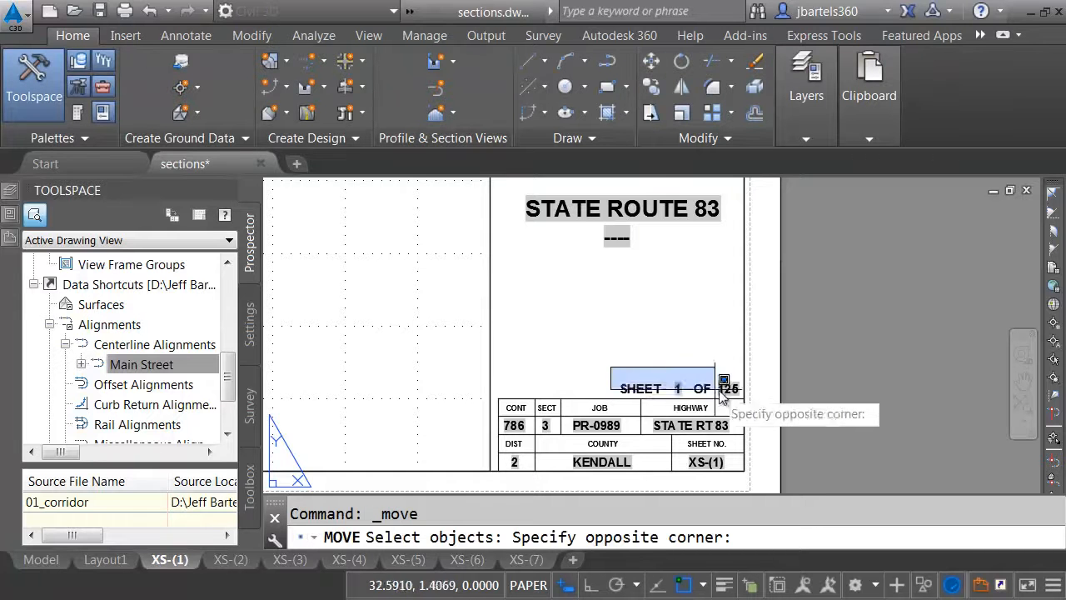
click(755, 402)
key(Return)
click(762, 381)
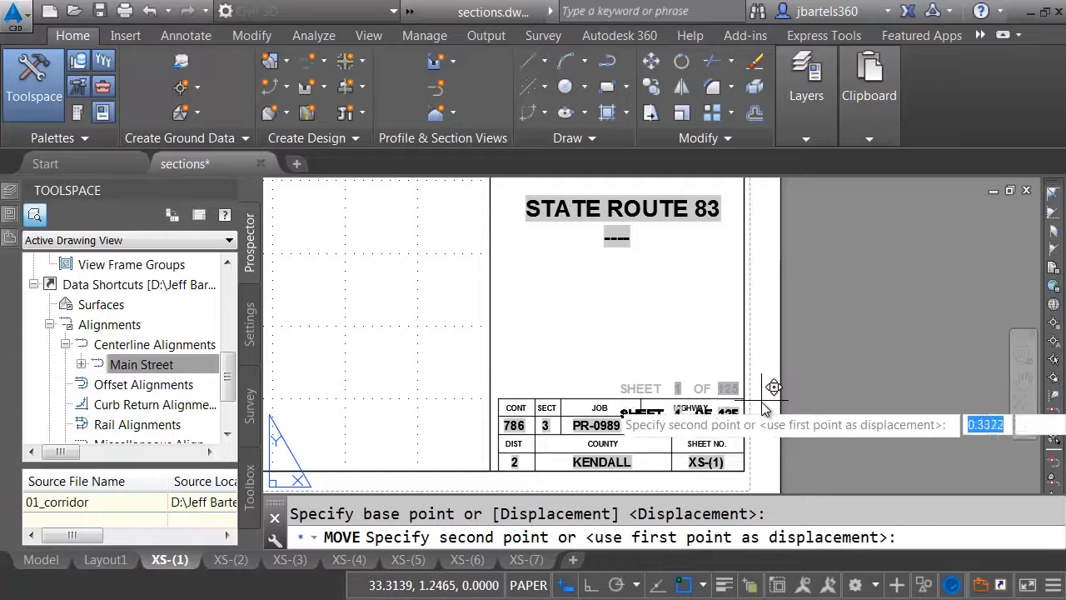
key(F8)
click(754, 456)
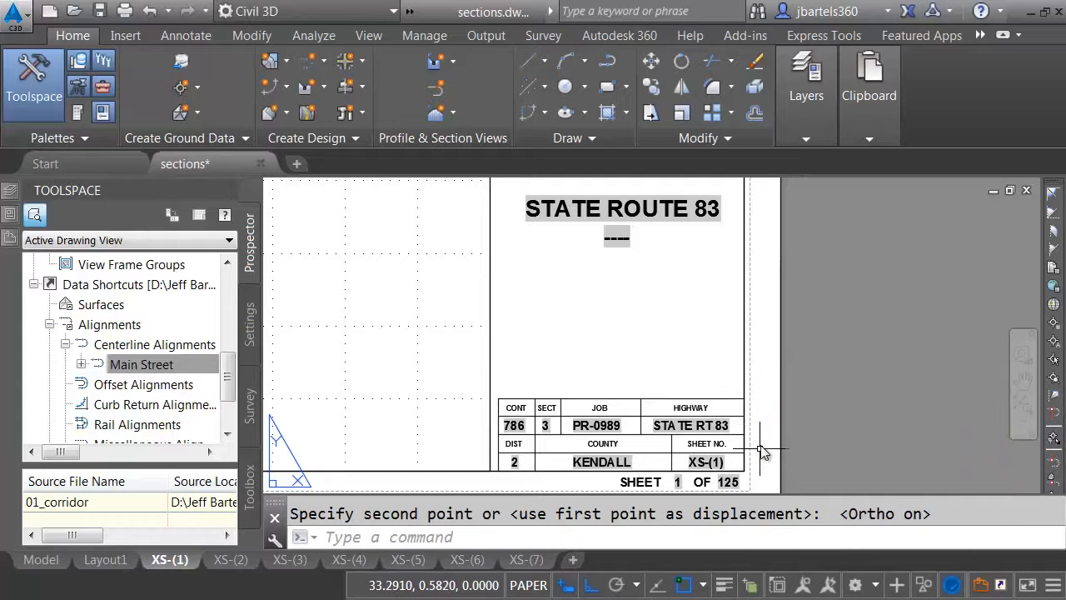
- Move the title block table and sheet count text straight up together so the count text sits inside the sheet border
key(Return)
middle_drag(604, 365, 602, 308)
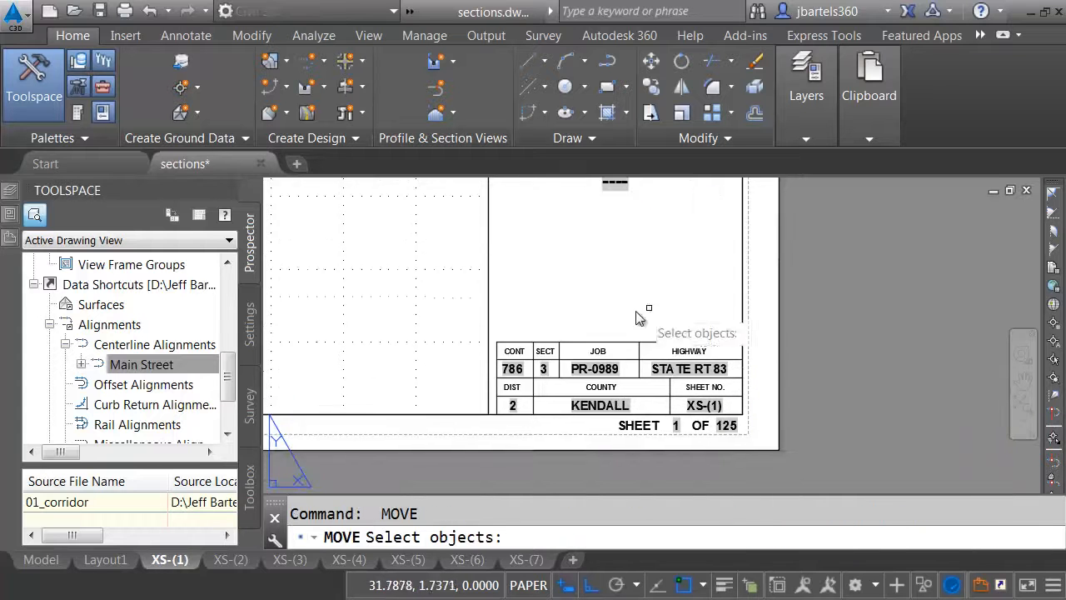
click(456, 318)
click(727, 439)
key(Return)
click(763, 429)
click(773, 397)
- Add a line matching the table's horizontal line along its open bottom edge, ending perpendicular to the right border
scroll(558, 392, up, 2)
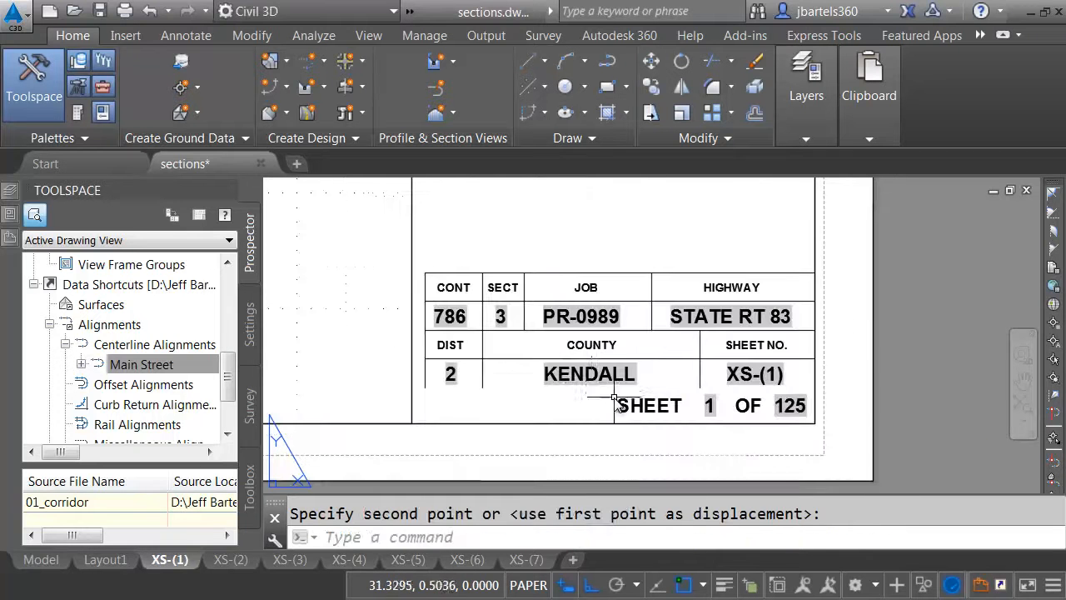
click(537, 359)
right_click(514, 380)
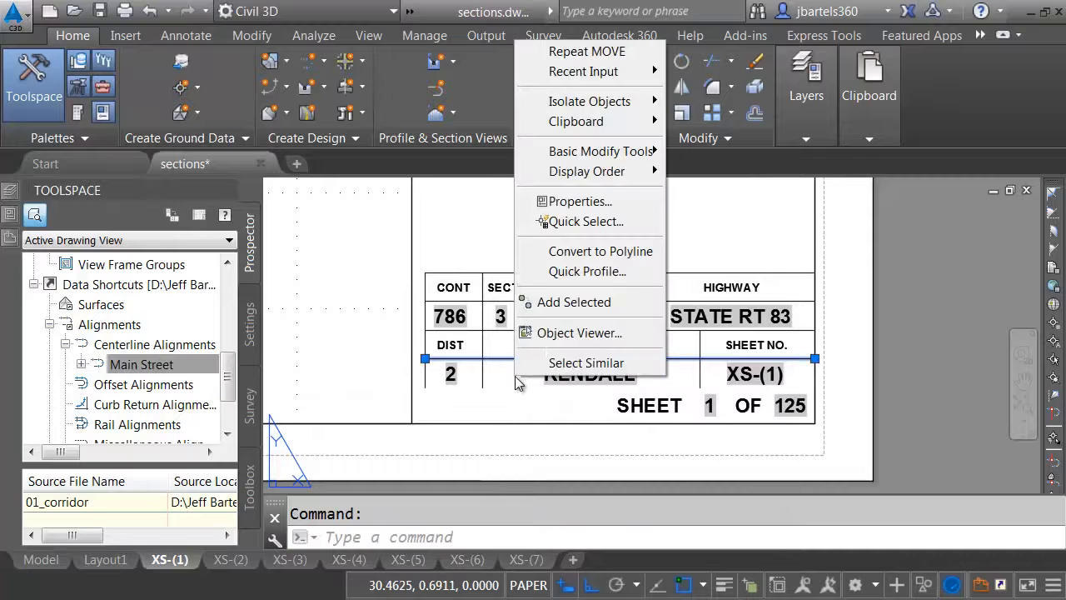
click(542, 303)
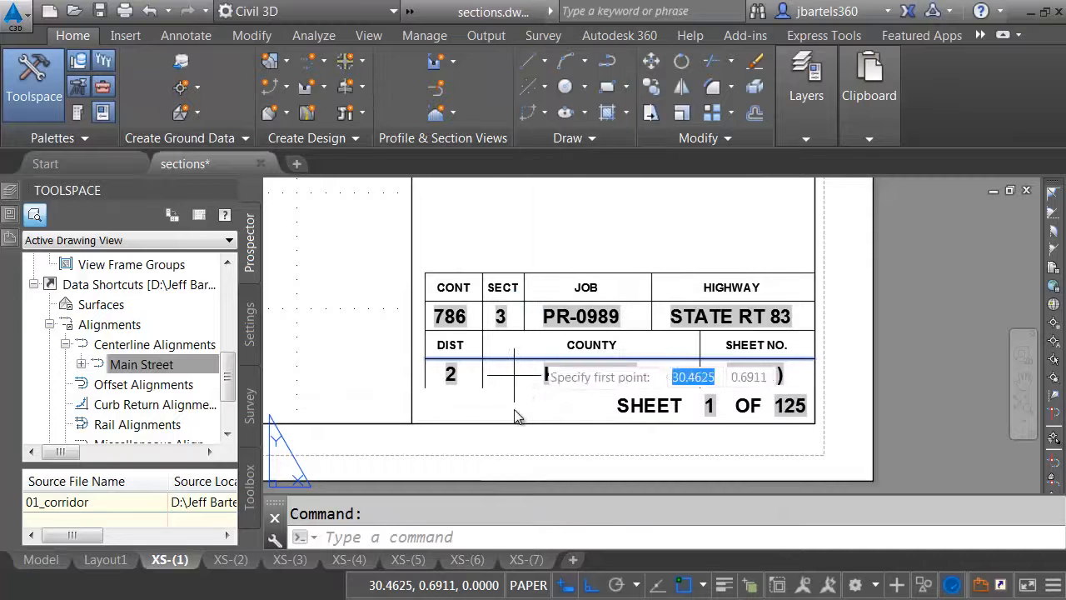
click(427, 388)
shift+right_click(588, 401)
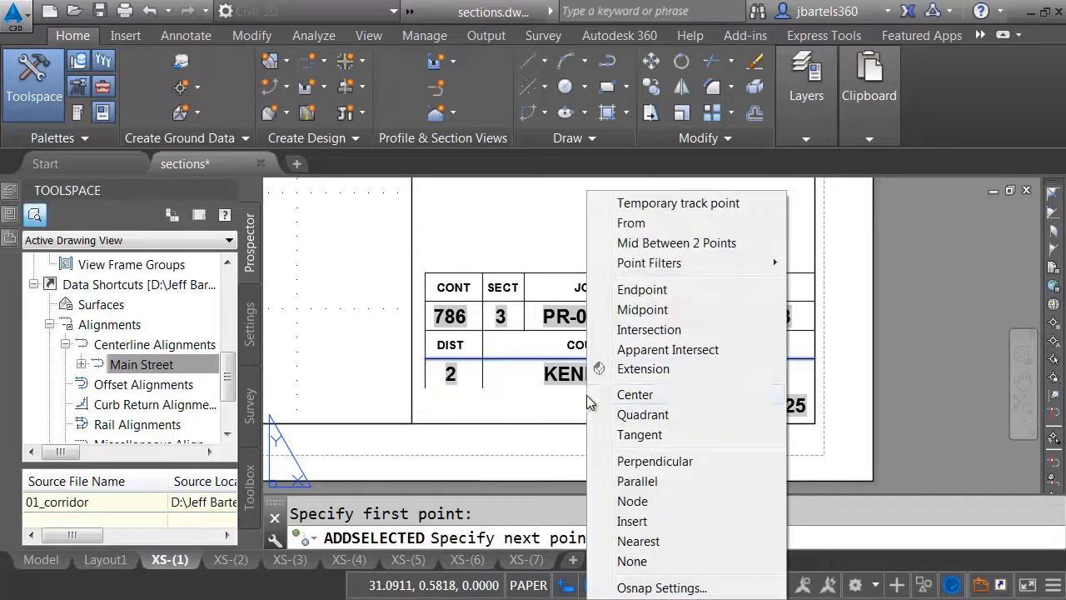
click(655, 460)
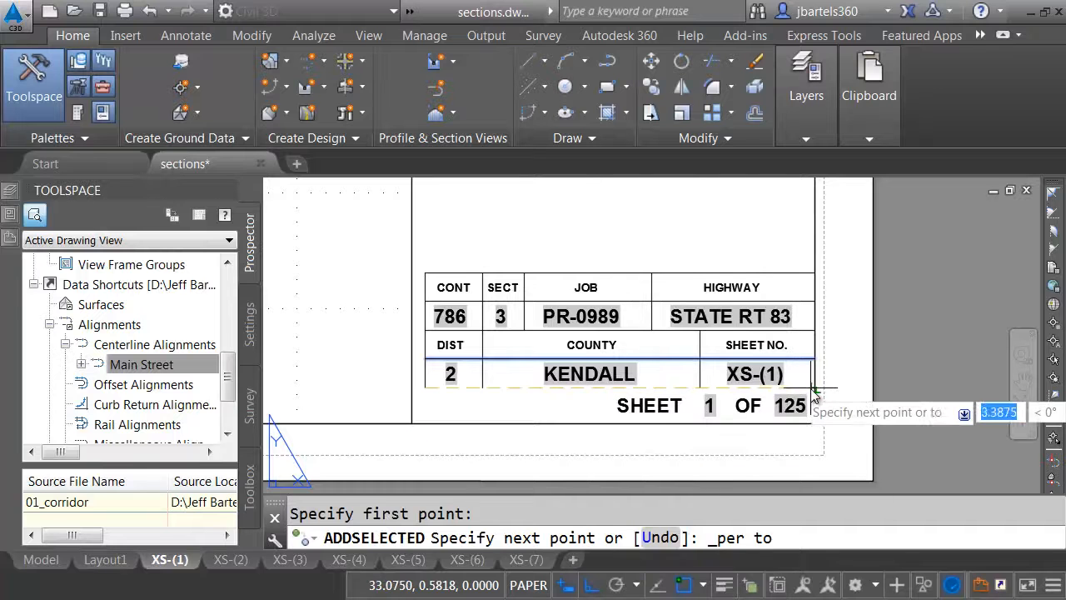
click(830, 364)
key(Return)
- Move the STATE ROUTE 83 title and the dashes beneath it straight down to just above the title block table
scroll(749, 265, down, 2)
middle_drag(729, 250, 700, 365)
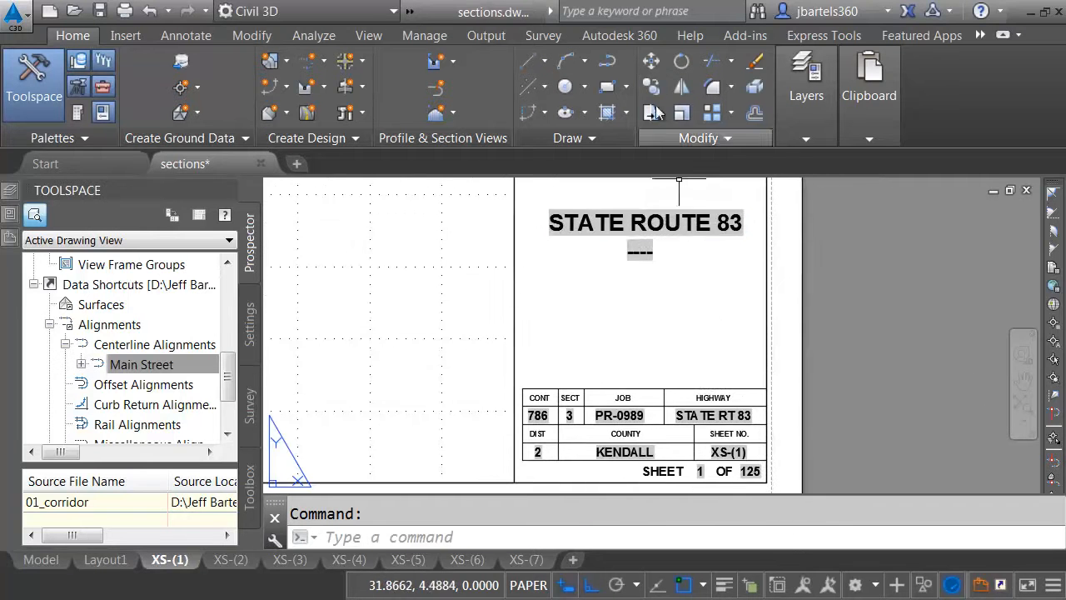
click(651, 62)
click(672, 188)
click(626, 258)
key(Return)
click(721, 253)
click(709, 365)
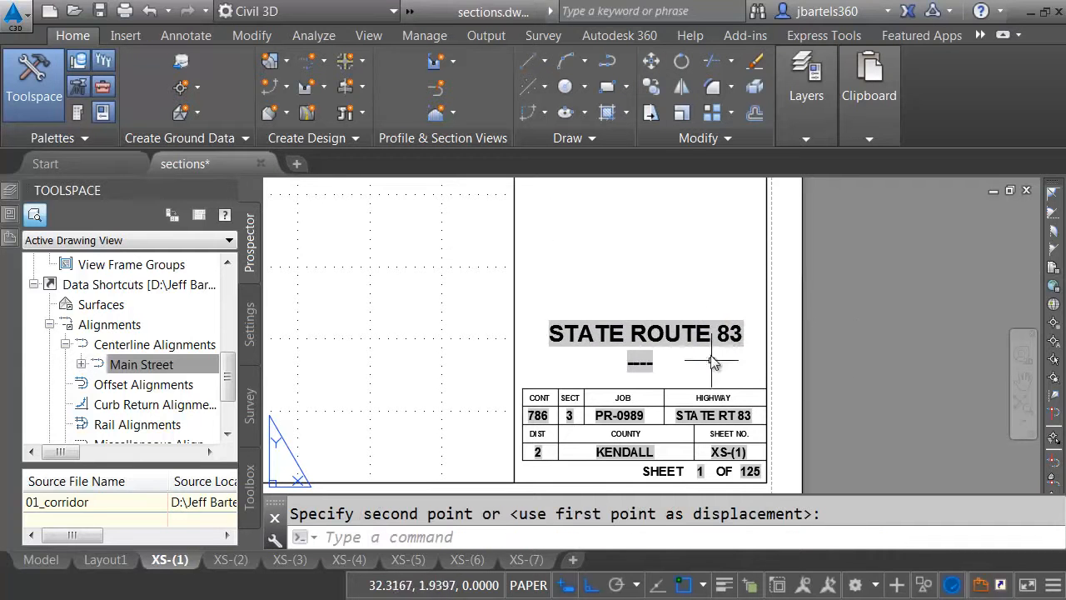
- Draw a small circle just above the STATE ROUTE 83 title
click(564, 86)
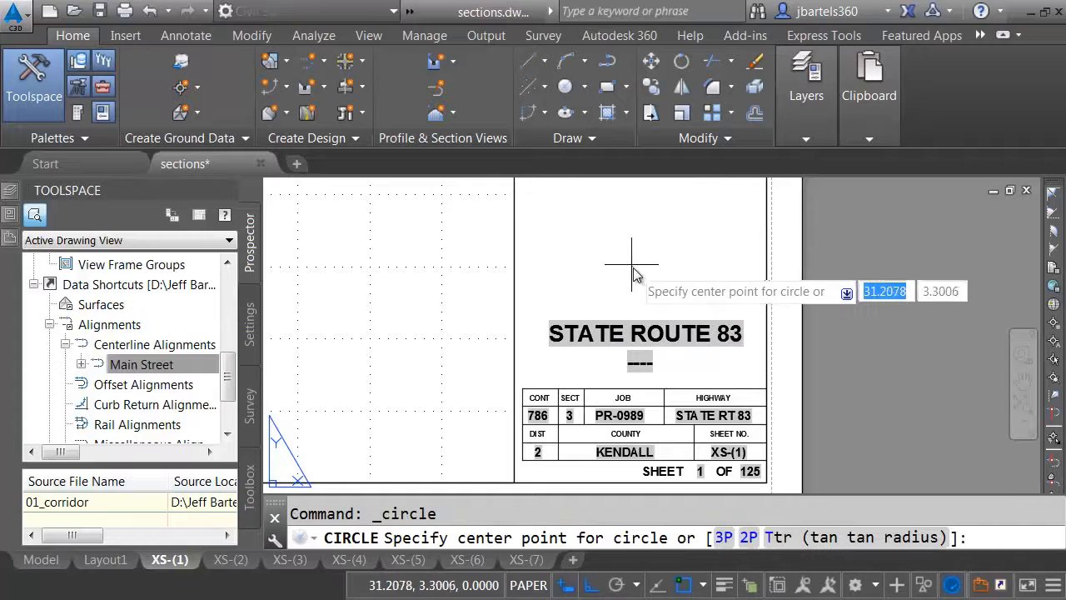
click(637, 275)
click(674, 311)
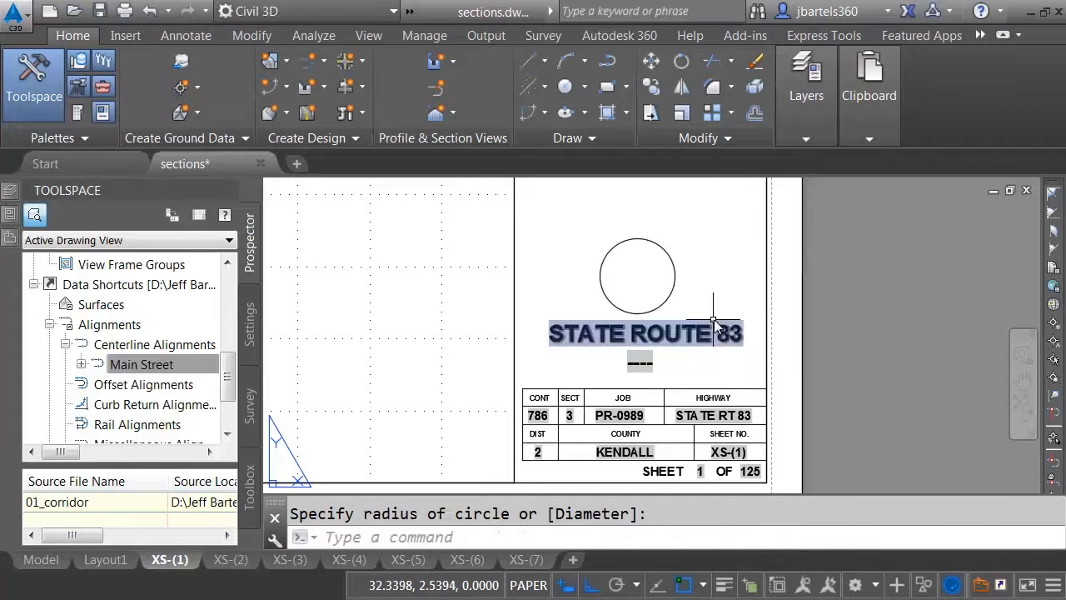
- Copy the circle, title text and title block table to the clipboard, using the sheet border's lower-right corner as base point
middle_drag(702, 293, 678, 254)
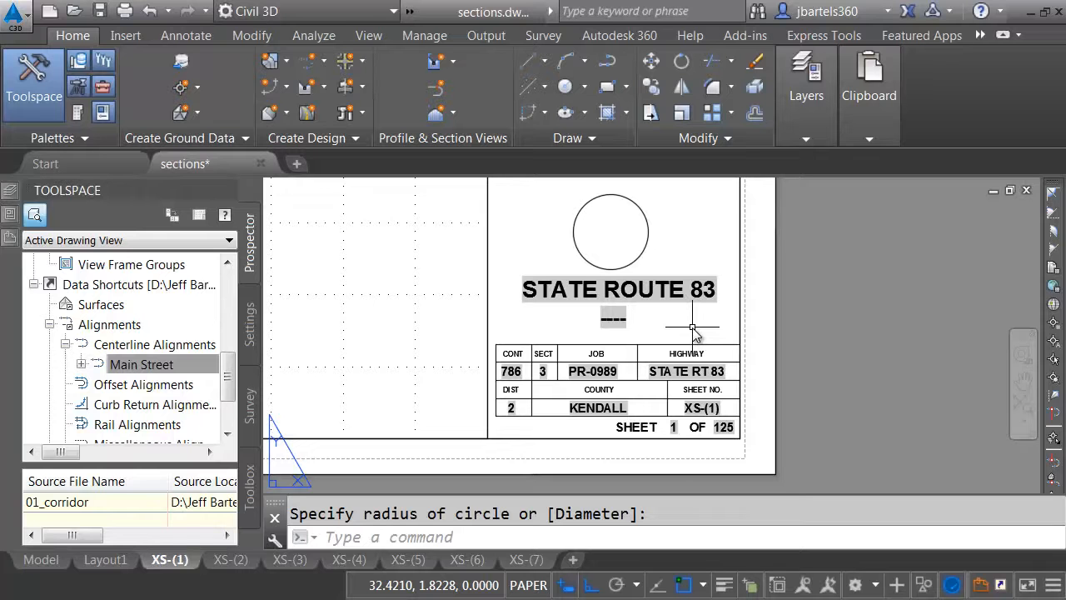
scroll(691, 329, down, 2)
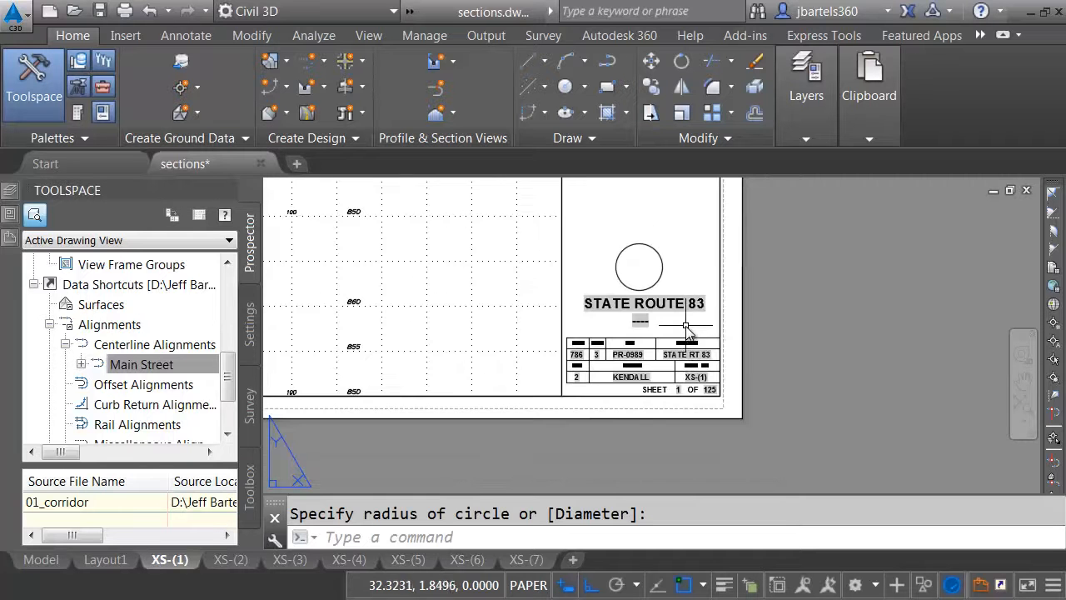
click(542, 226)
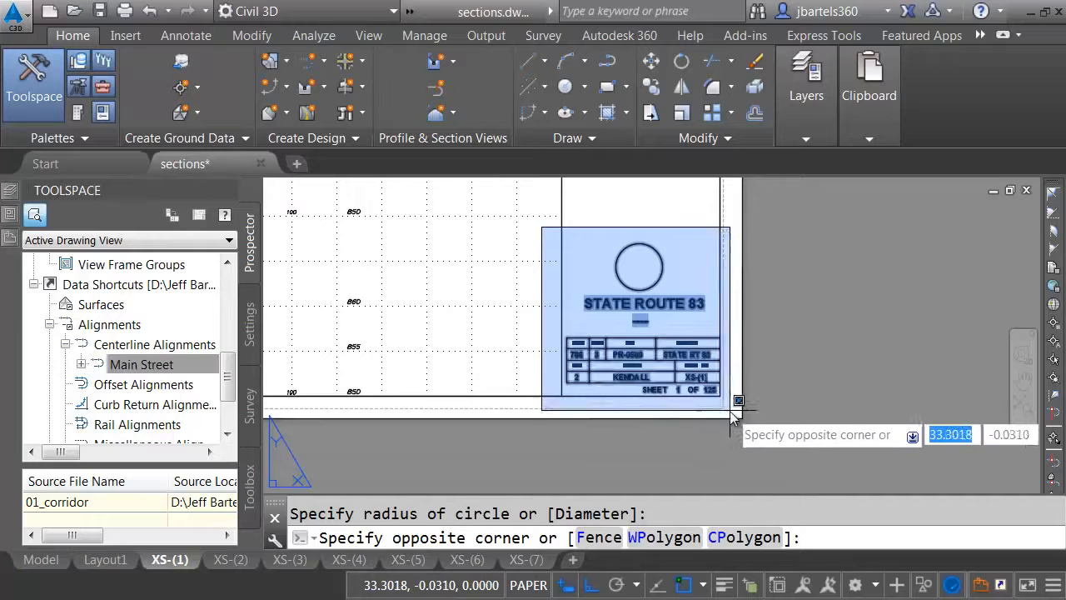
click(723, 409)
right_click(728, 264)
mouse_move(791, 341)
click(556, 376)
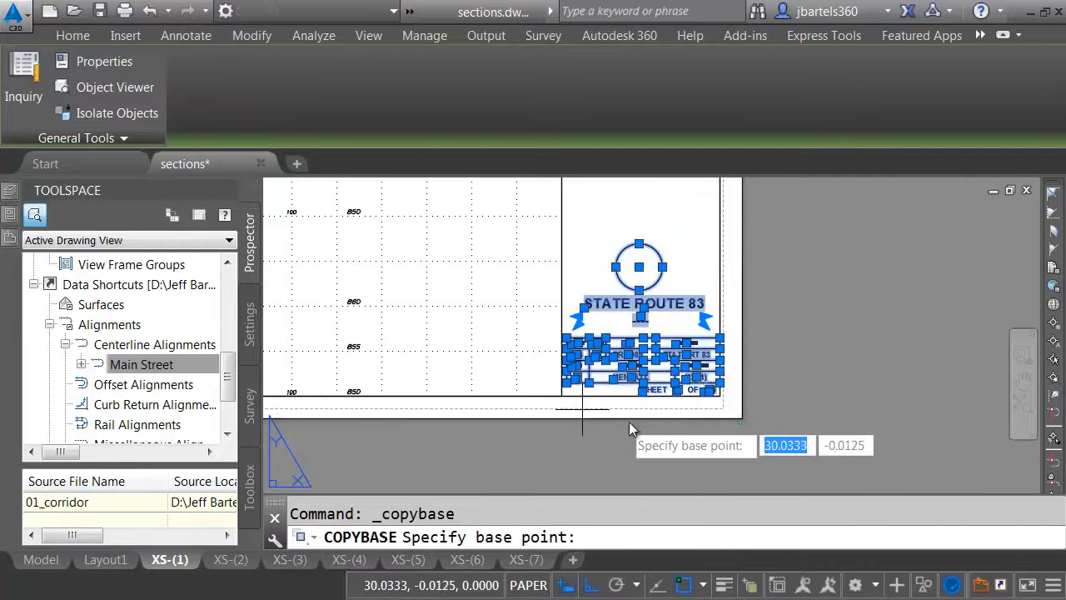
click(720, 398)
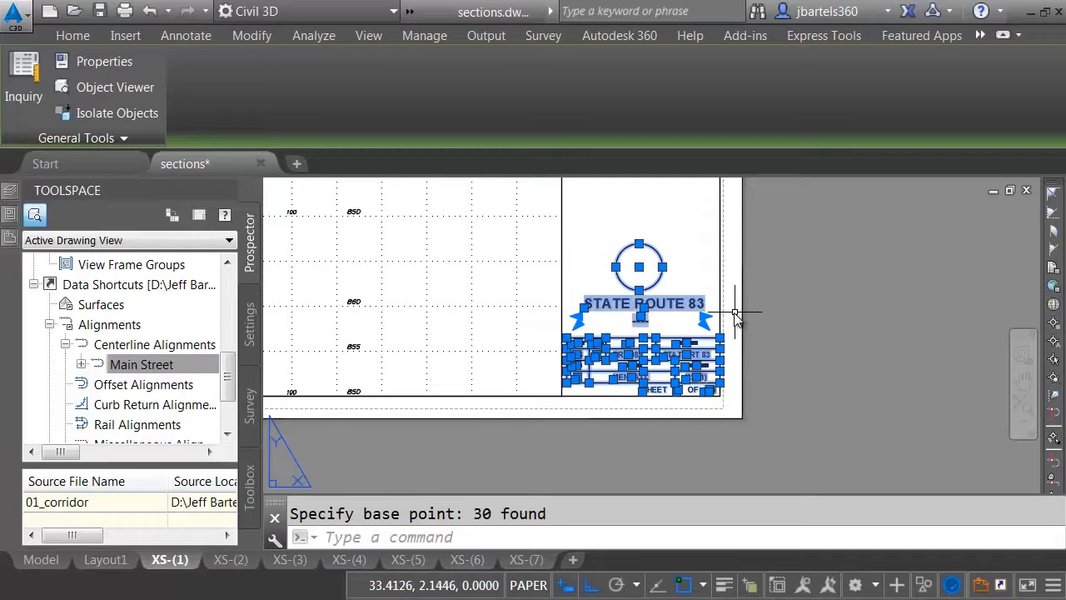
key(Escape)
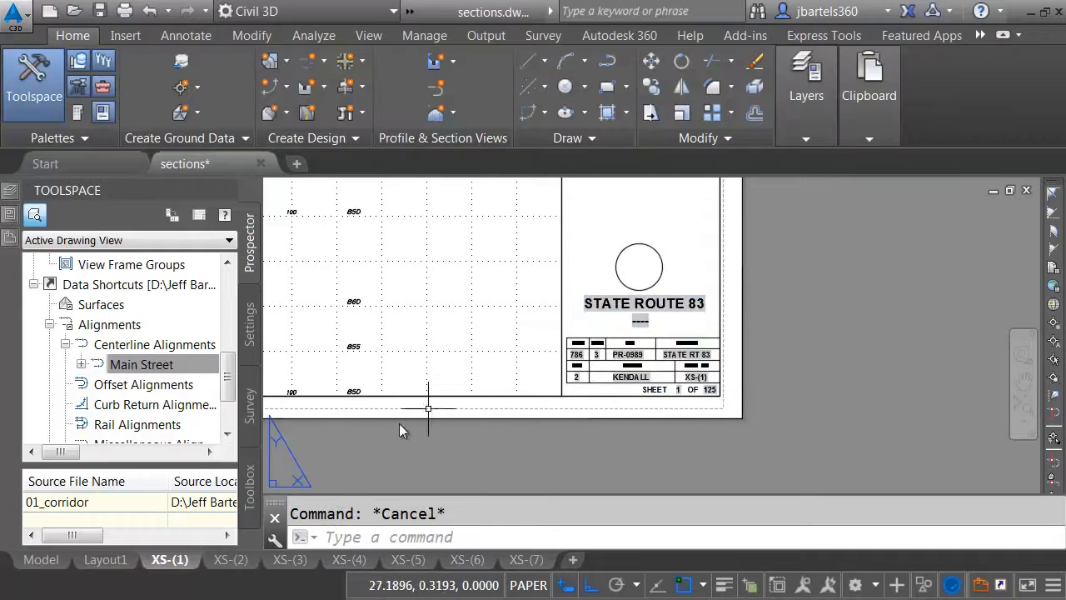
- Open sheet XS-(2) and start recording an action macro with its title block area in view
click(239, 561)
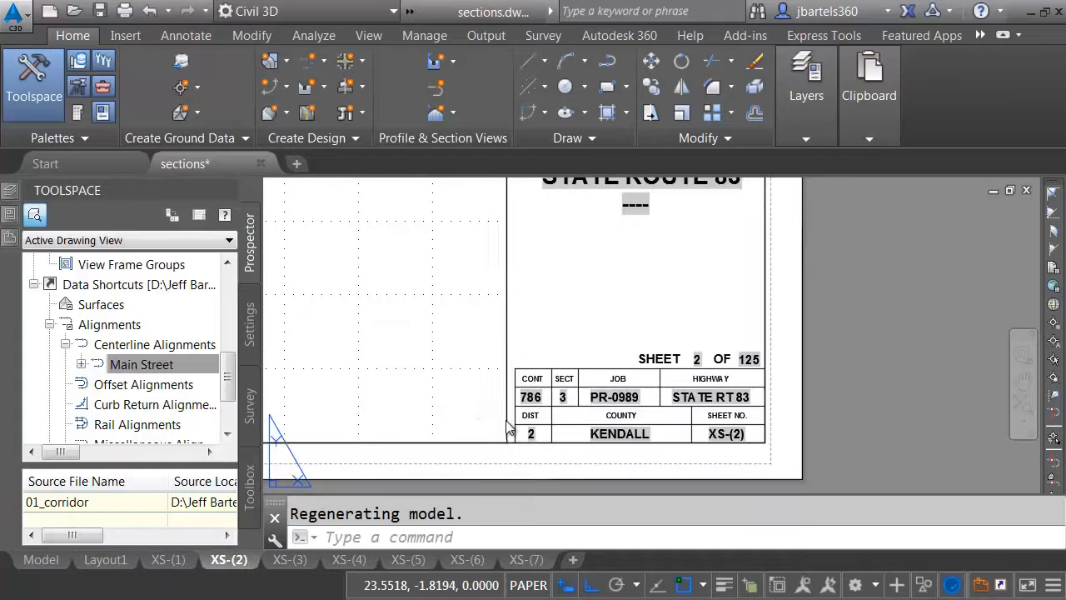
scroll(562, 332, down, 2)
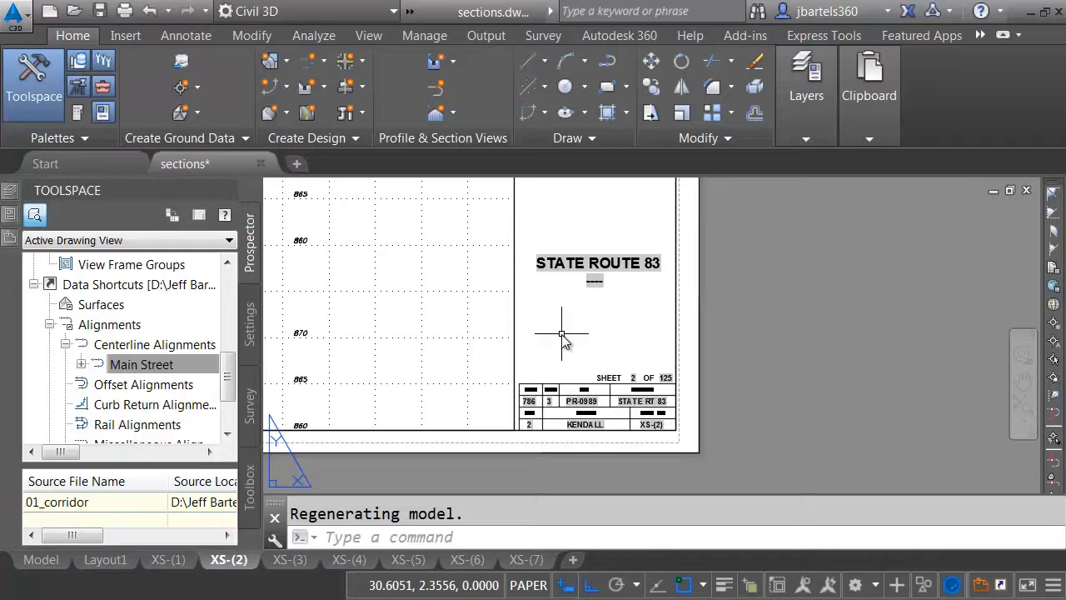
click(424, 36)
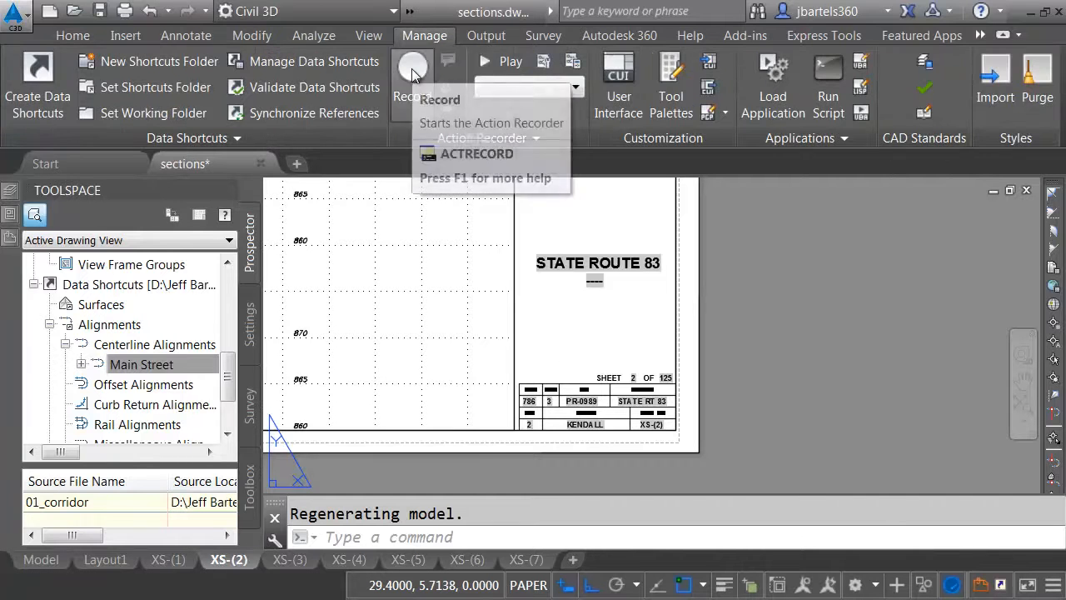
click(412, 74)
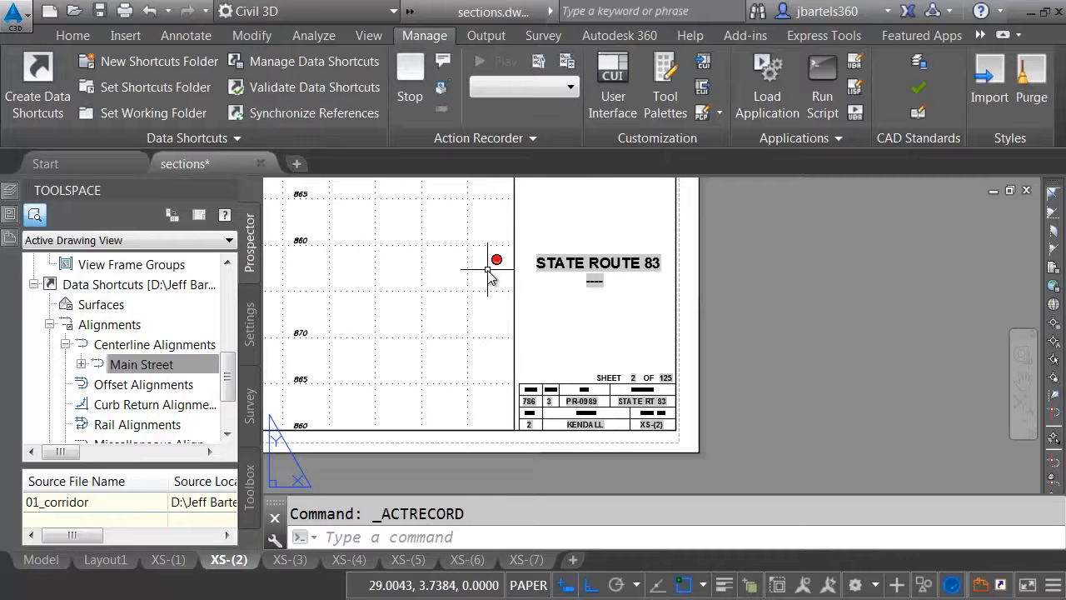
- Erase the existing STATE ROUTE 83 title, the dashes beneath it and the title block table on XS-(2)
click(673, 245)
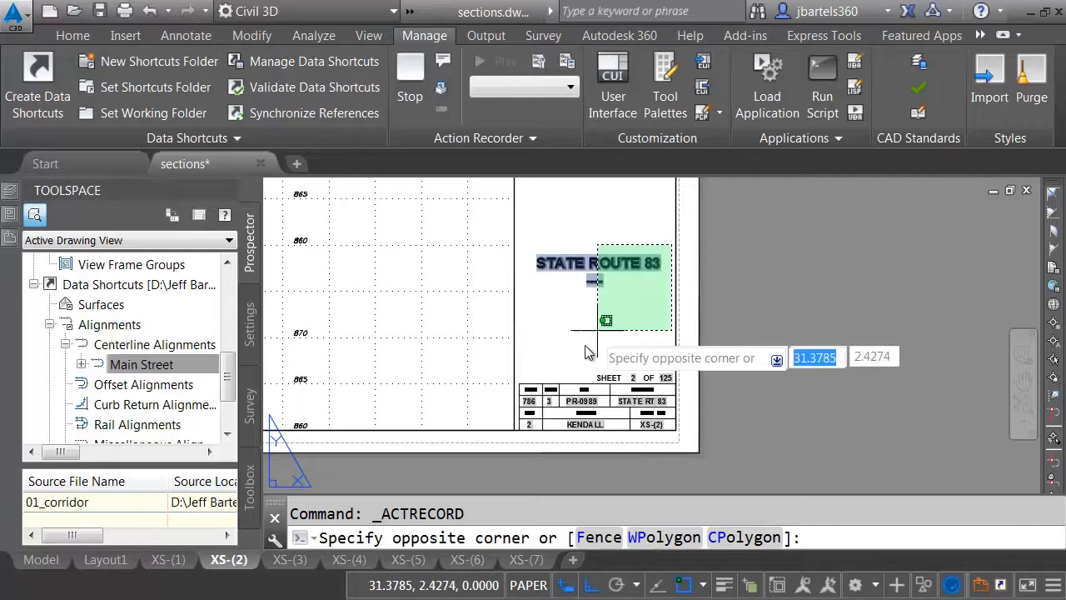
click(524, 428)
key(Delete)
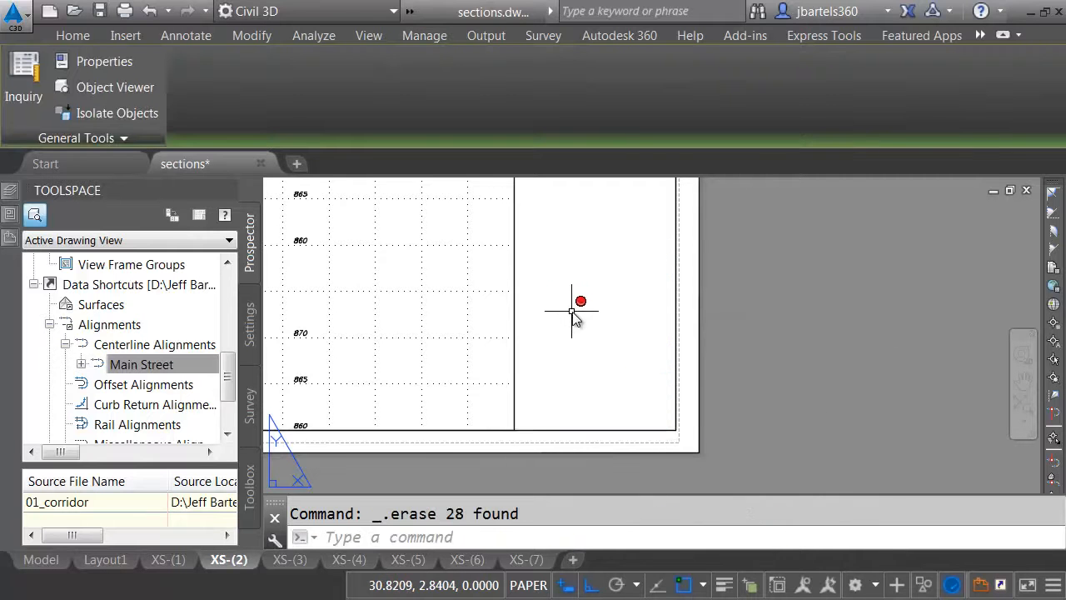
- Paste the copied title block at the lower-right corner of the XS-(2) sheet border and regenerate the layout to update its fields
right_click(575, 238)
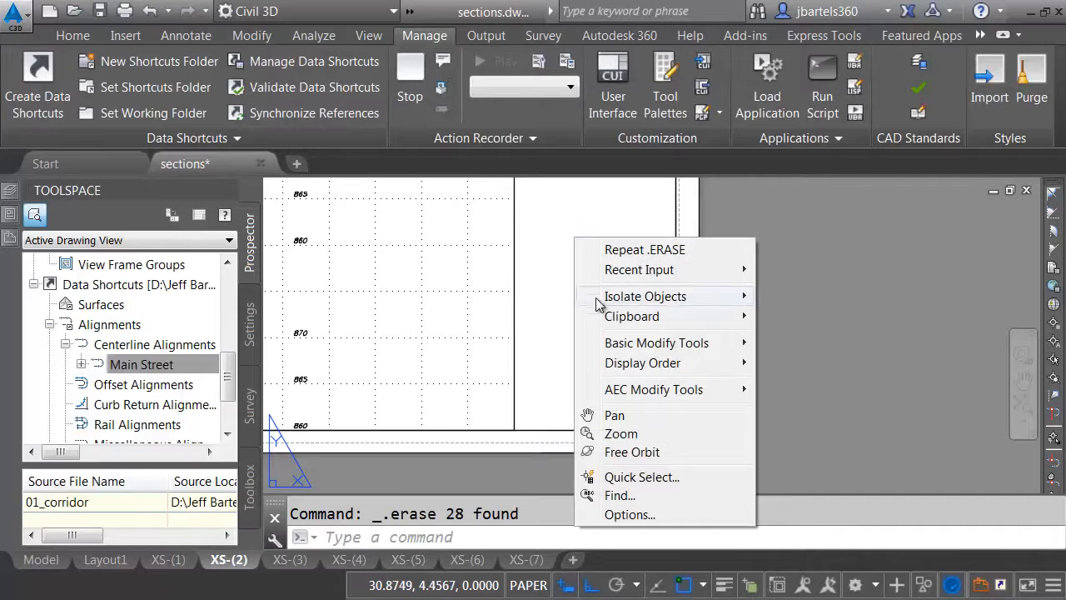
mouse_move(627, 315)
click(794, 370)
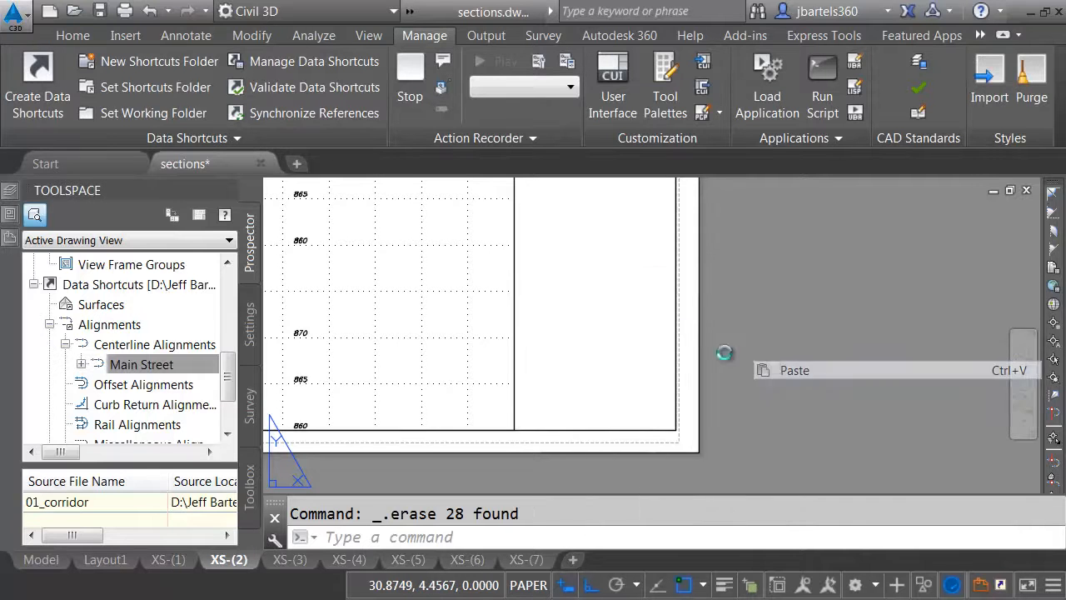
click(675, 426)
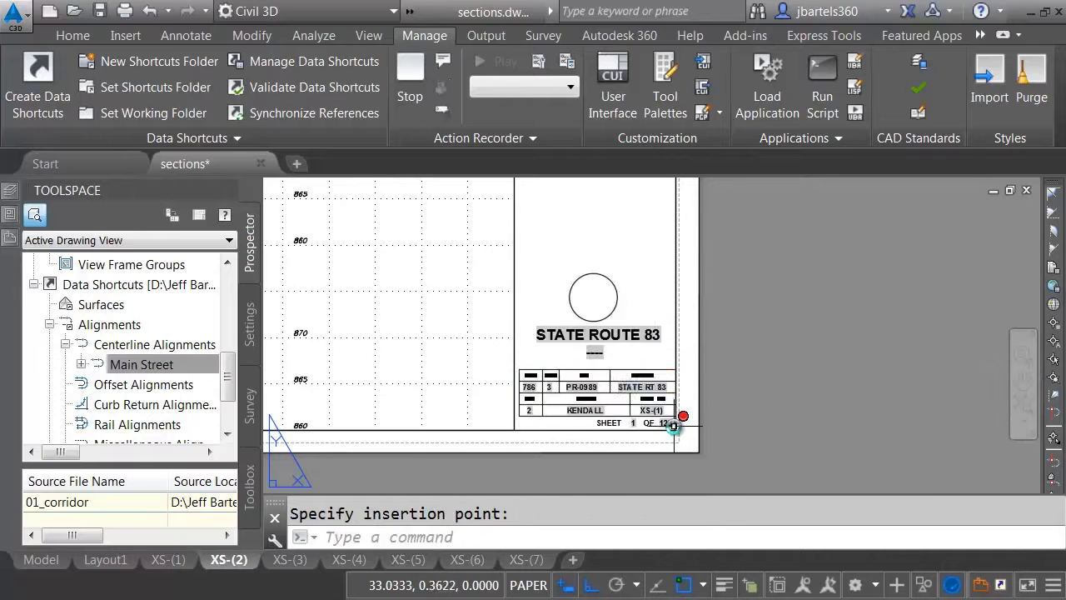
text(RE)
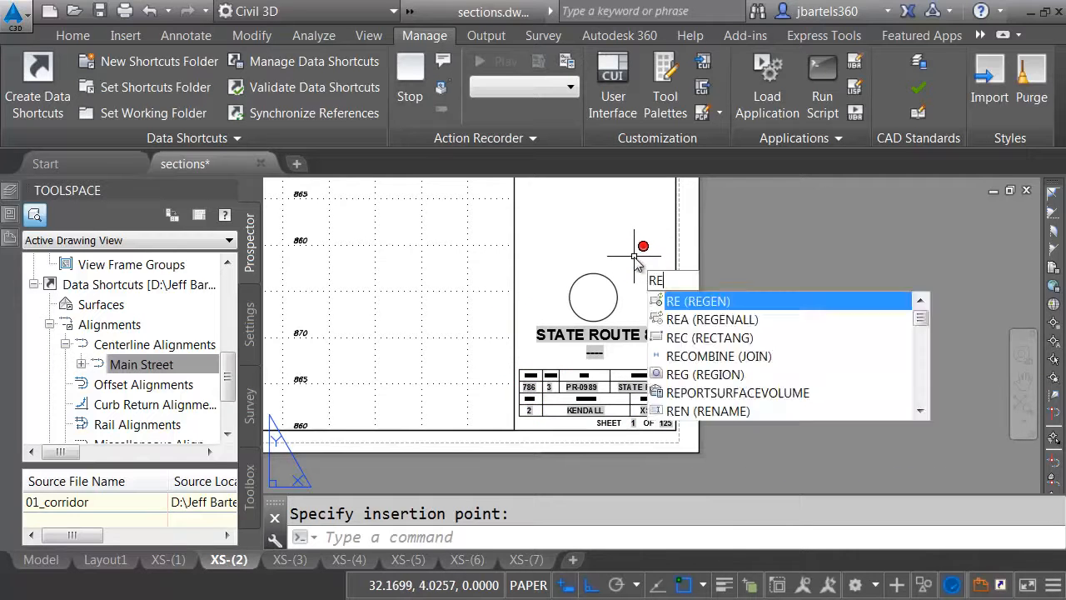
key(Return)
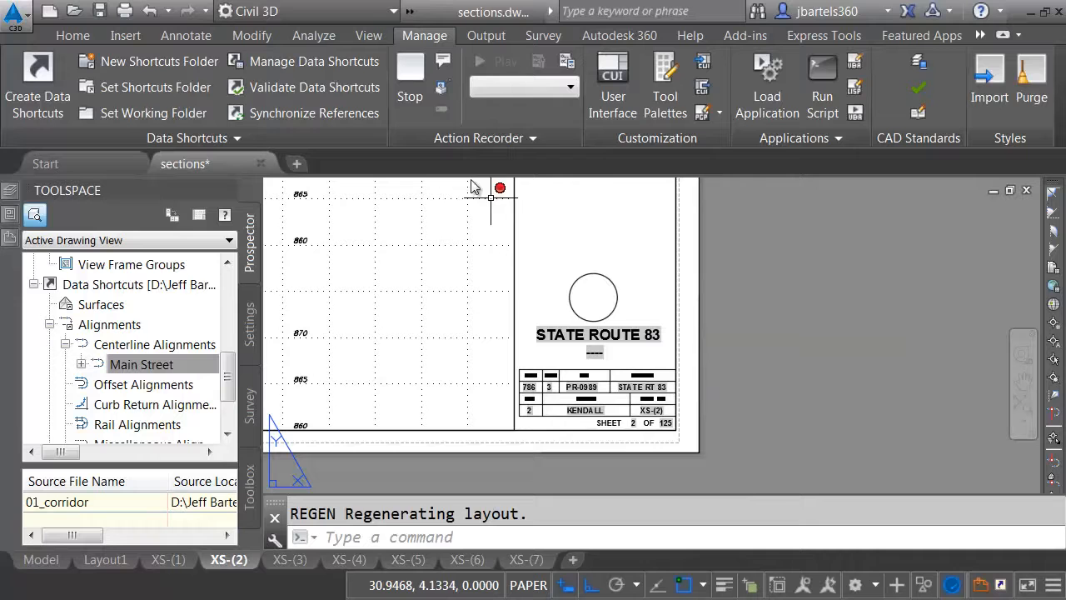
- Stop the action recording and save the macro under the command name fixit
click(411, 75)
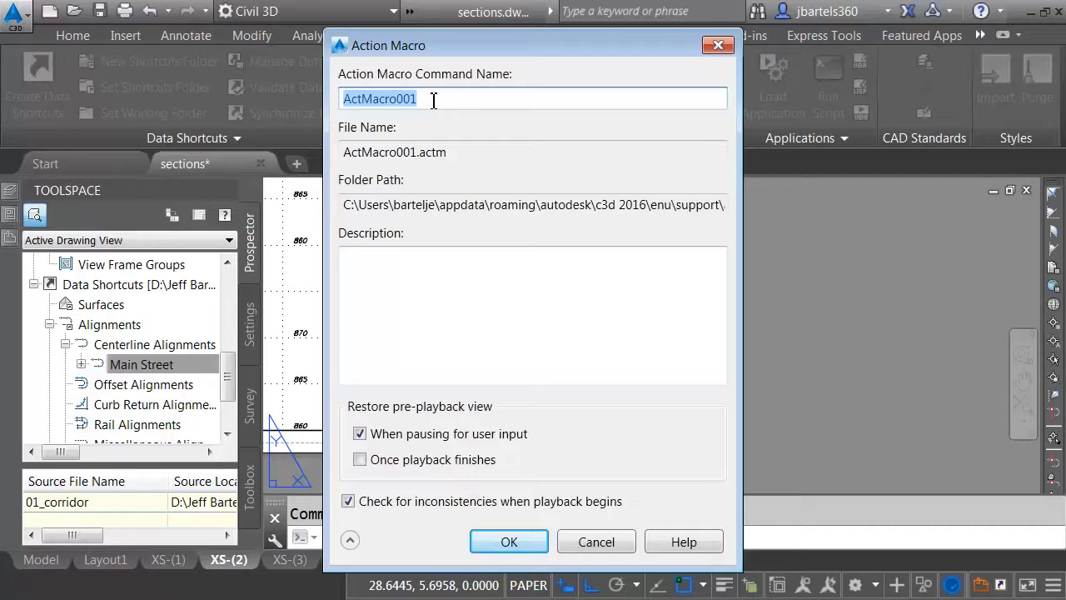
key(BackSpace)
text(fixit)
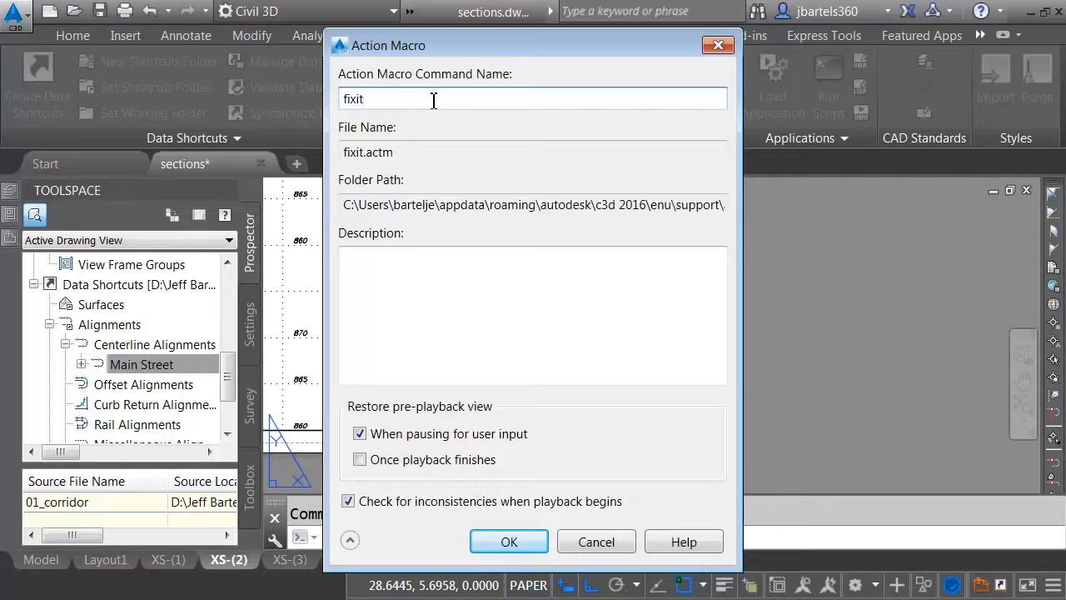
key(Return)
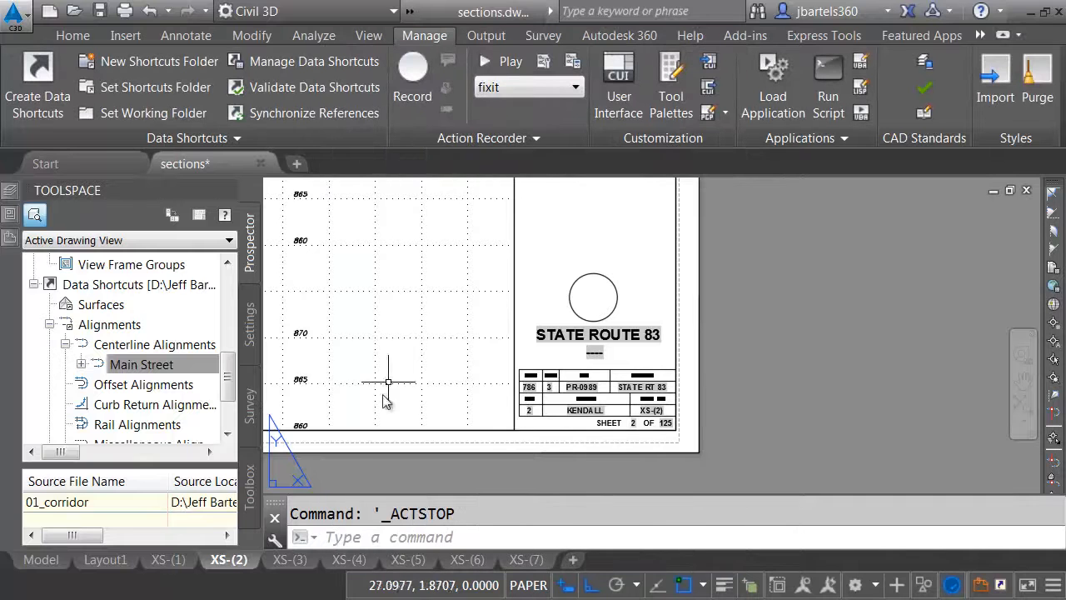
- Run the fixit macro on sheet XS-(3) and dismiss the playback message
click(292, 560)
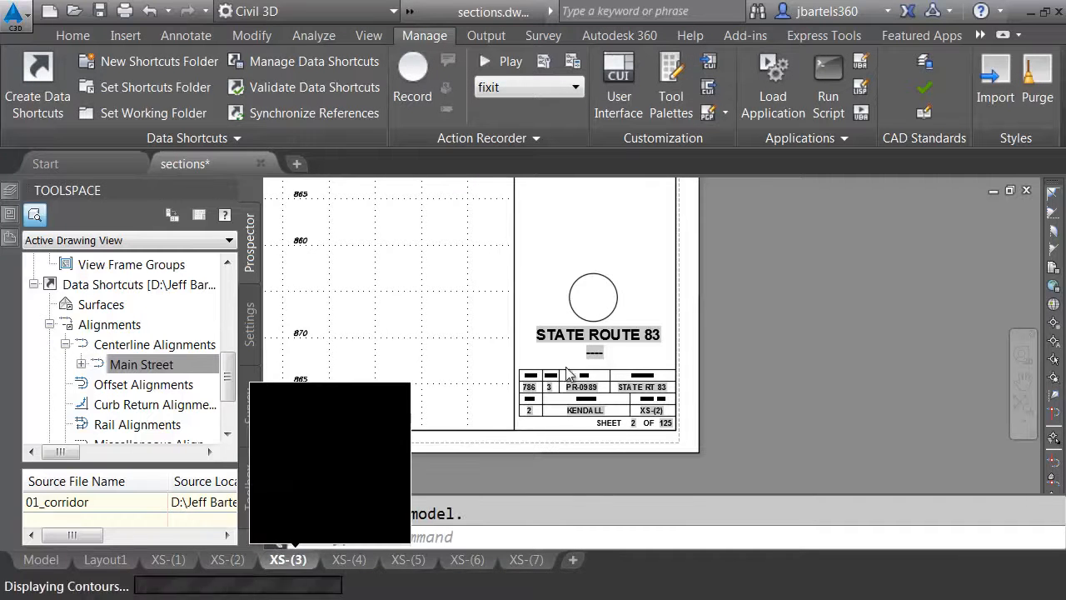
text(fixit)
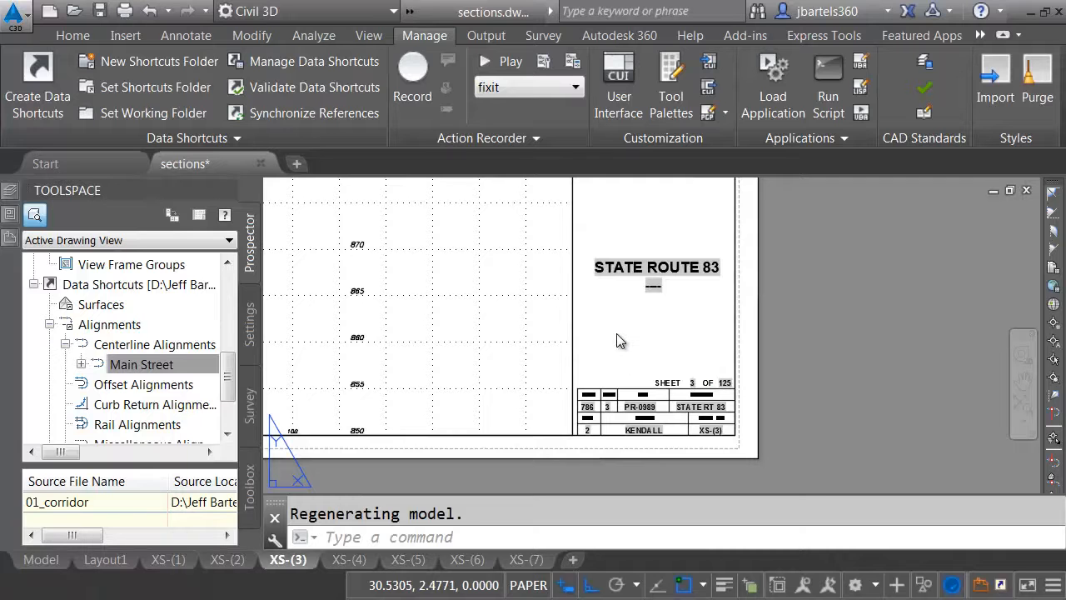
key(Return)
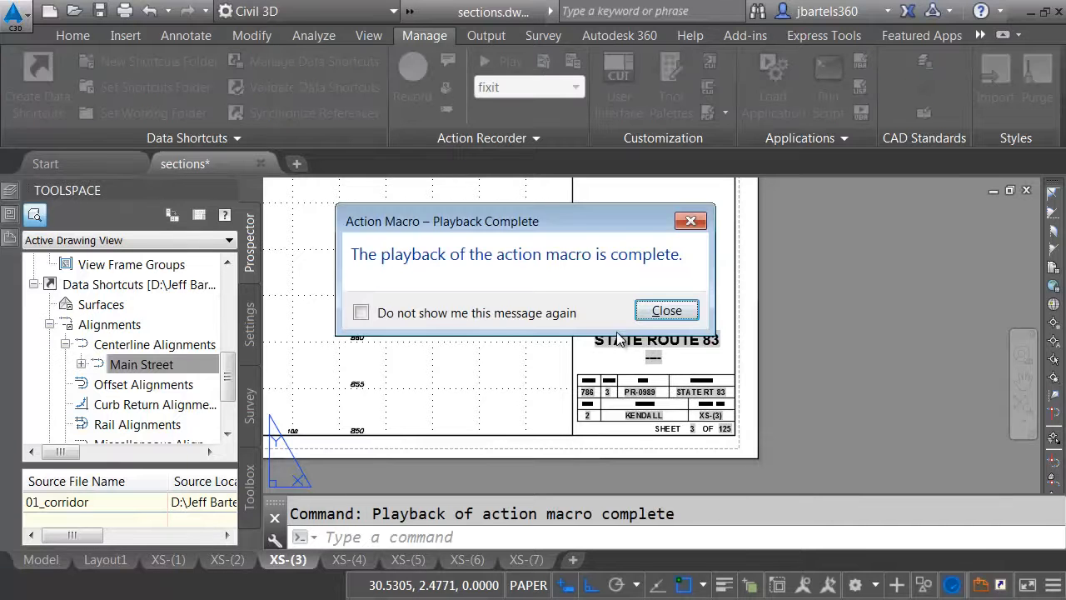
click(658, 314)
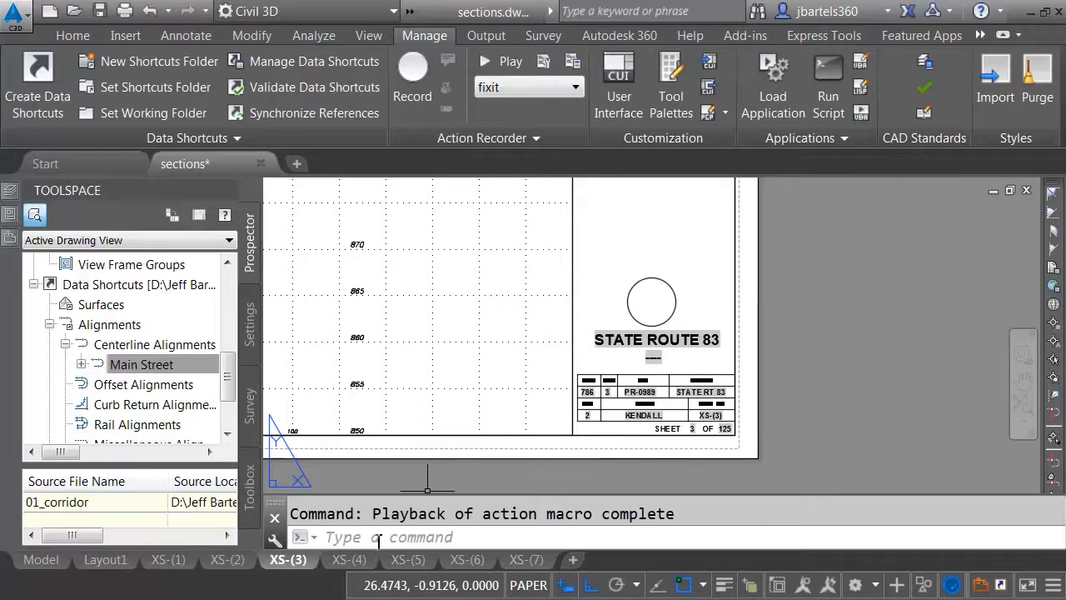
- Replace the title blocks on sheets XS-(4) and XS-(5) by repeating the fixit macro on each
click(349, 559)
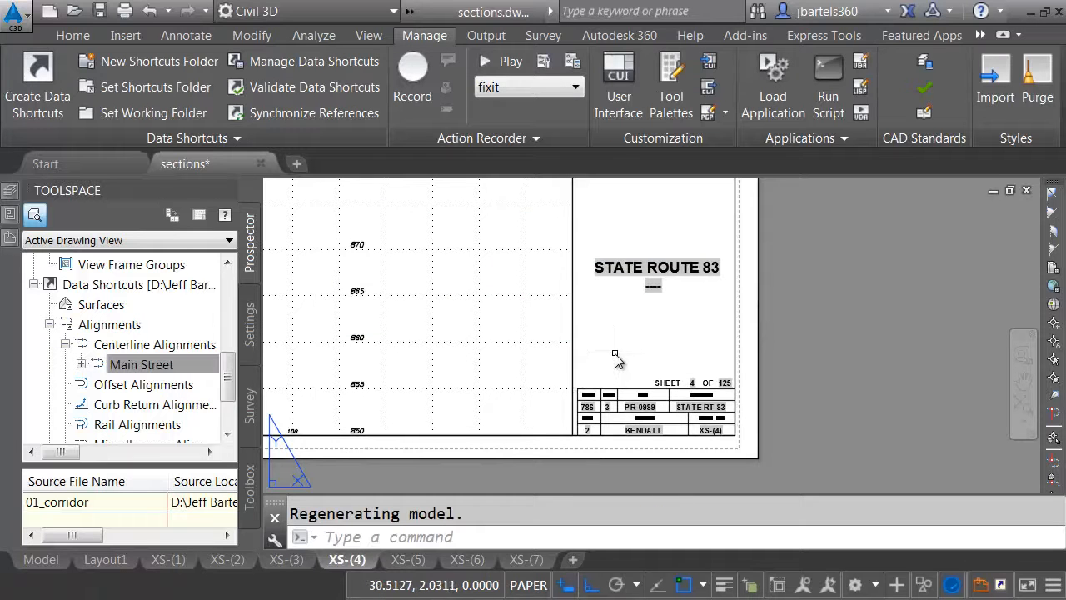
key(Return)
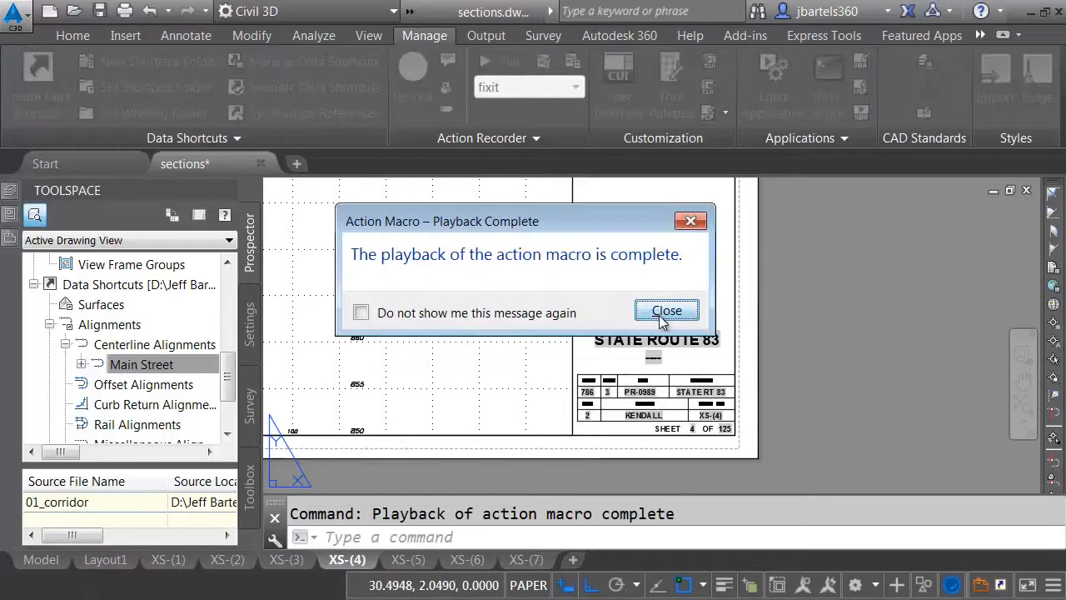
click(659, 313)
click(408, 559)
key(Return)
click(666, 310)
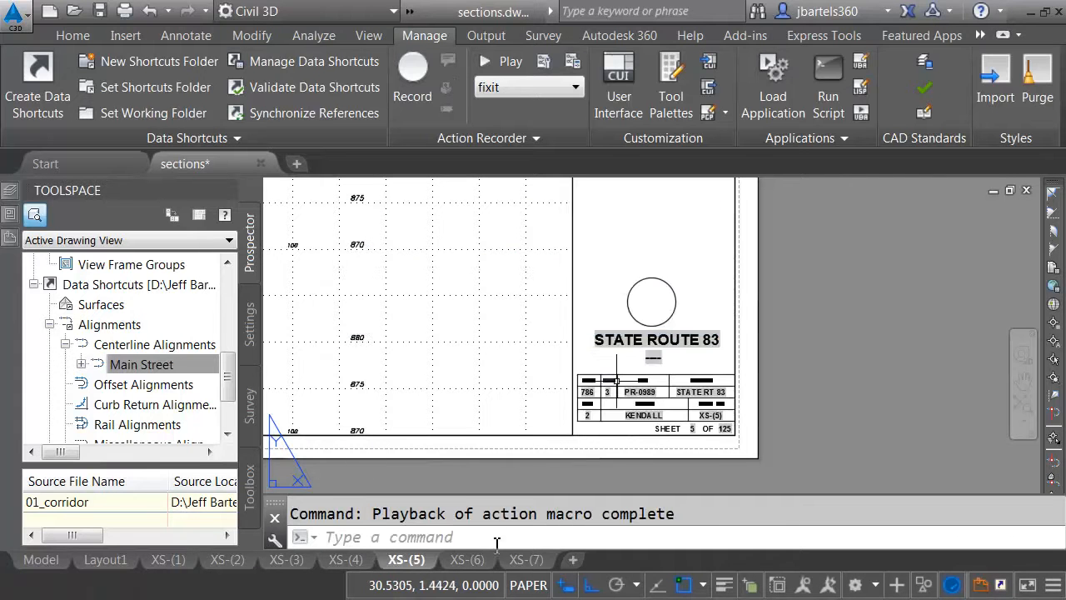
- Repeat the fixit macro on sheets XS-(6) and XS-(7) to replace their title blocks
click(466, 559)
key(Return)
click(666, 310)
click(525, 559)
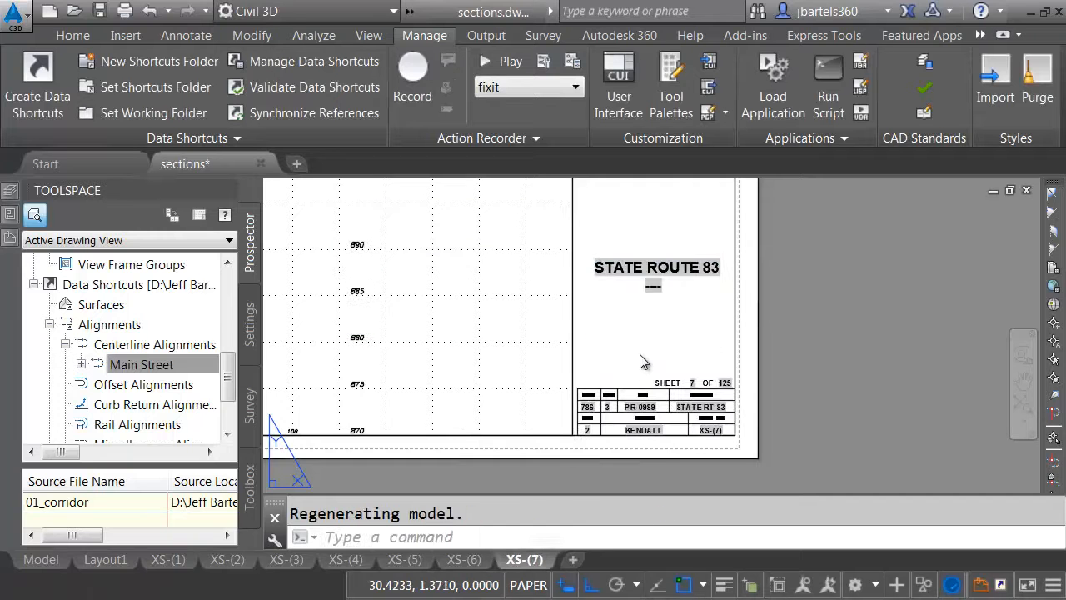
key(Return)
click(666, 311)
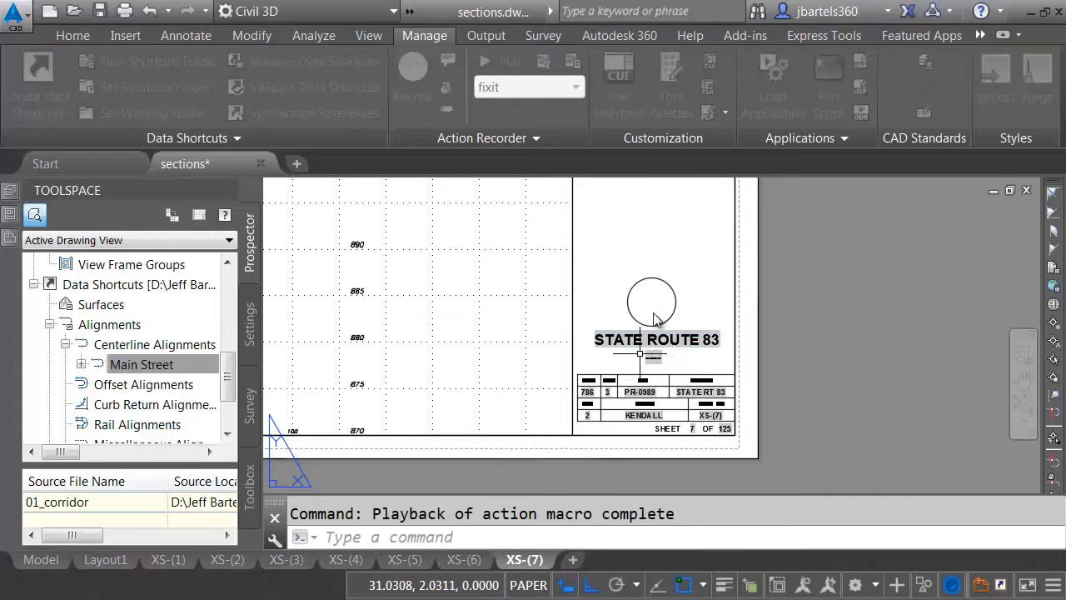